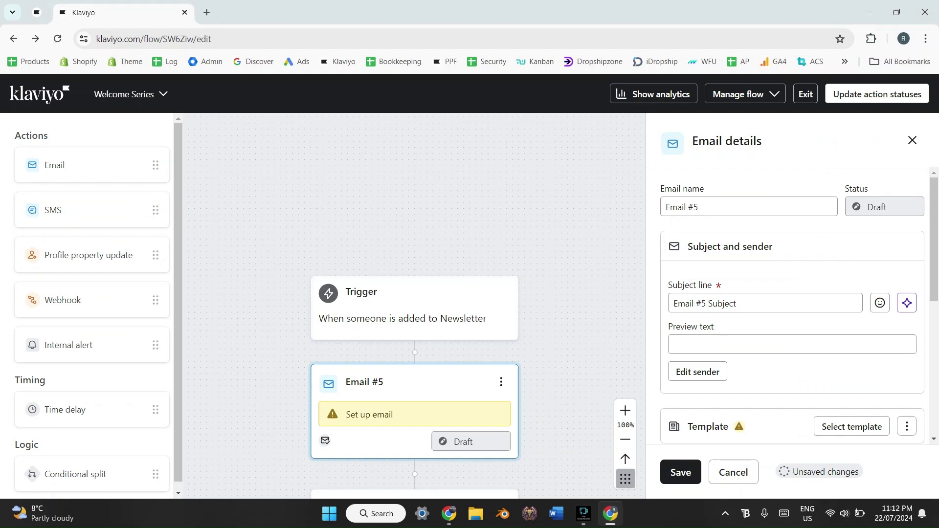
- Switch to the Primary email designs file in Figma and bring up the header of the Email 1 - Welcome email design
mouse_move(449, 513)
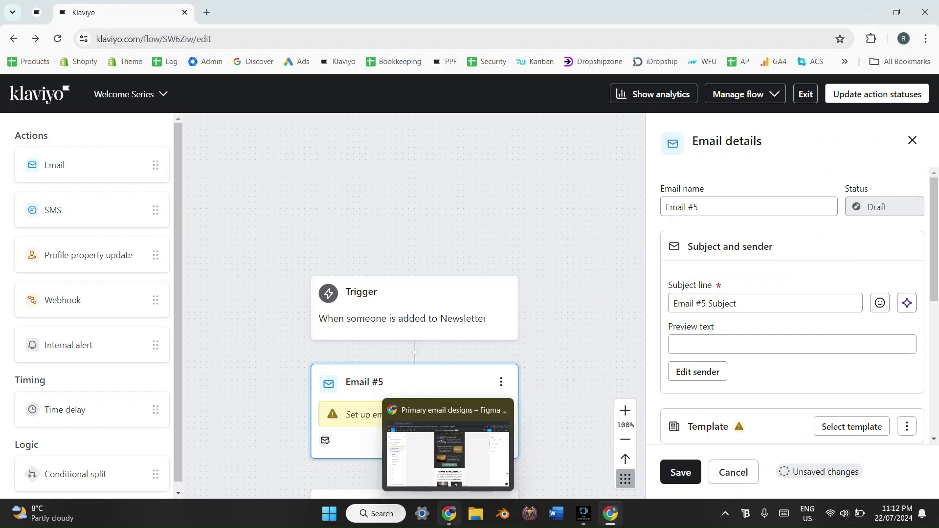
click(447, 450)
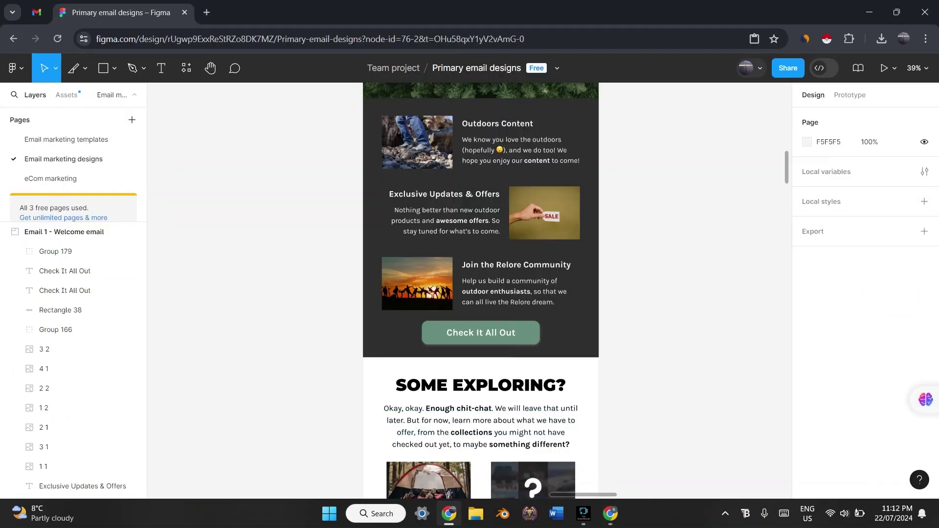
scroll(480, 290, up, 15)
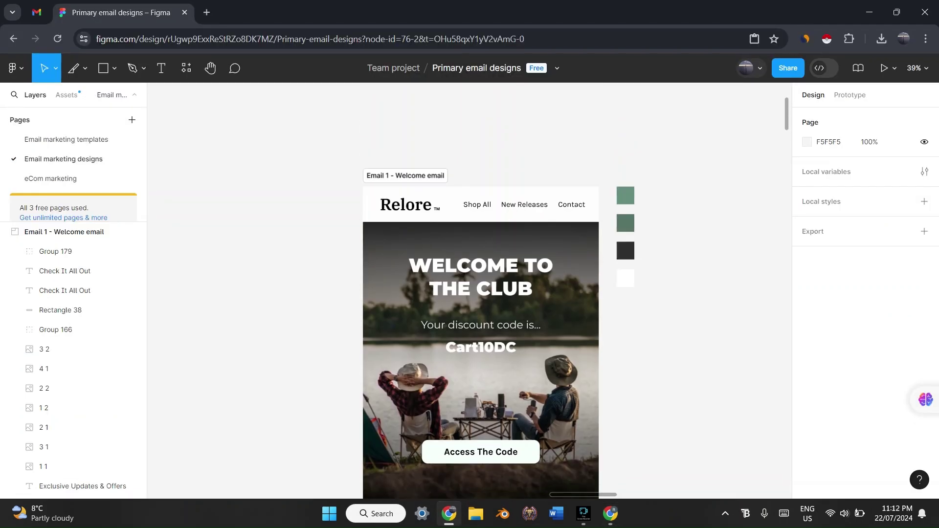
scroll(481, 290, down, 2)
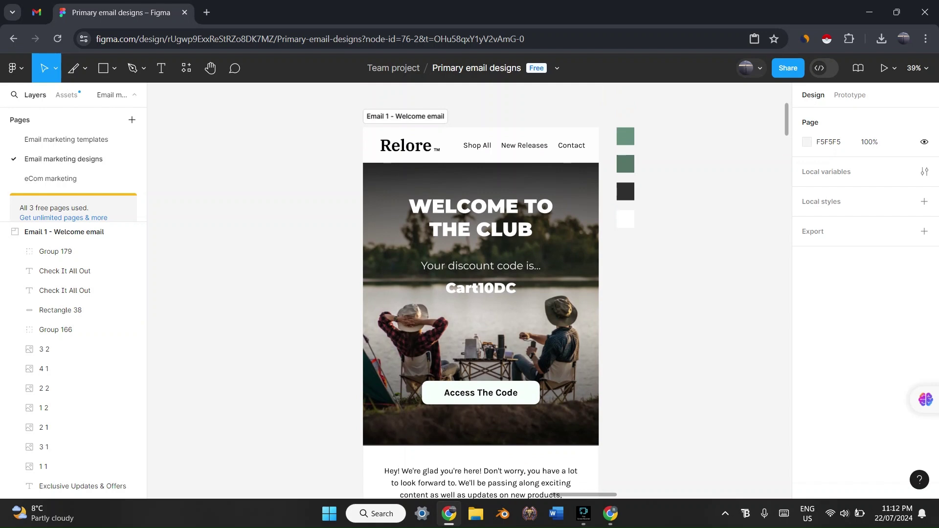
click(85, 68)
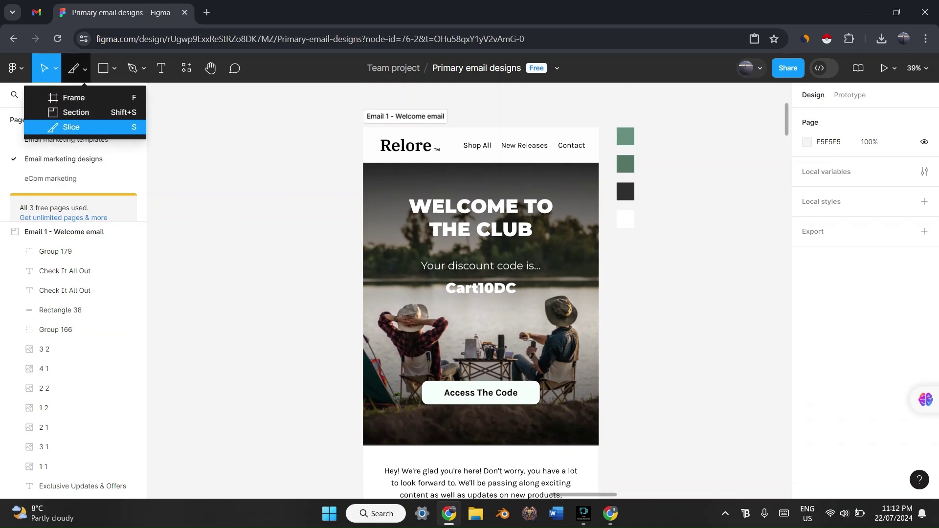
key(Escape)
key(s)
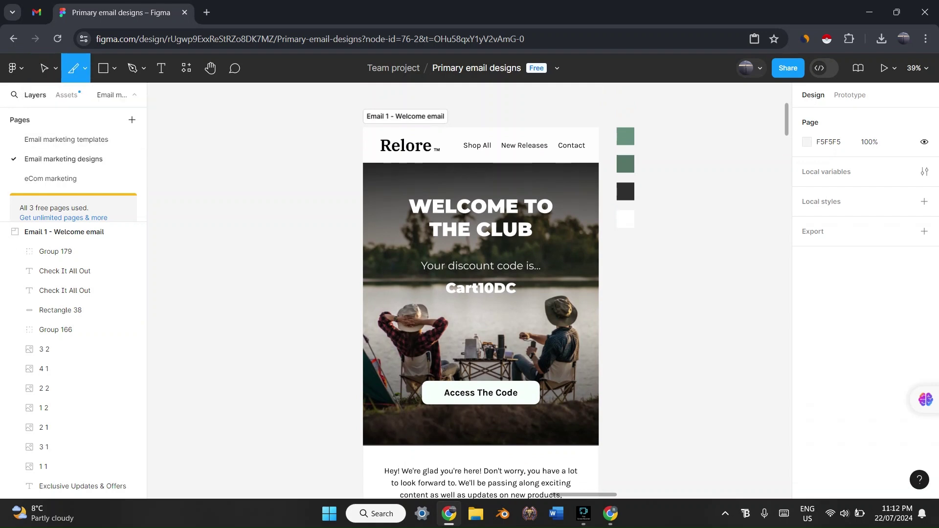
click(44, 69)
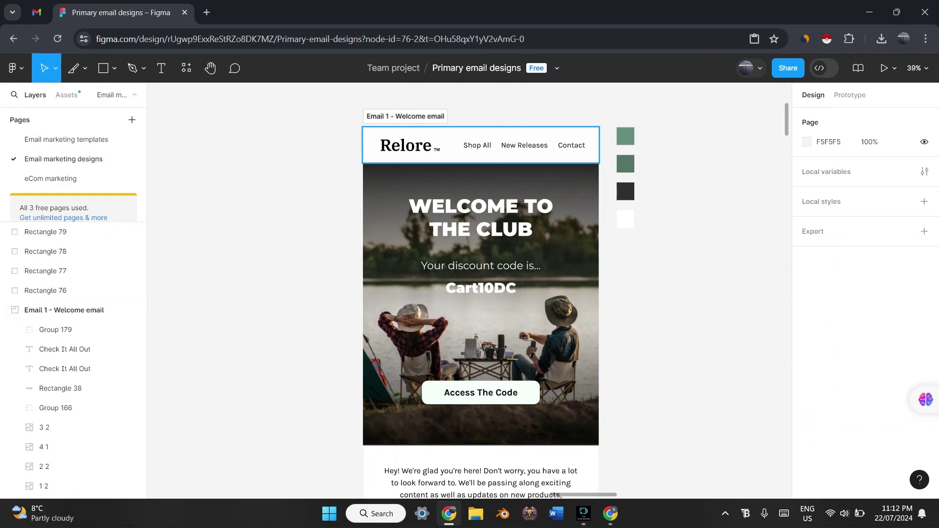
- Look over the Email 1 - Welcome email design from its header to its collections section to see how its content is divided
scroll(480, 290, down, 12)
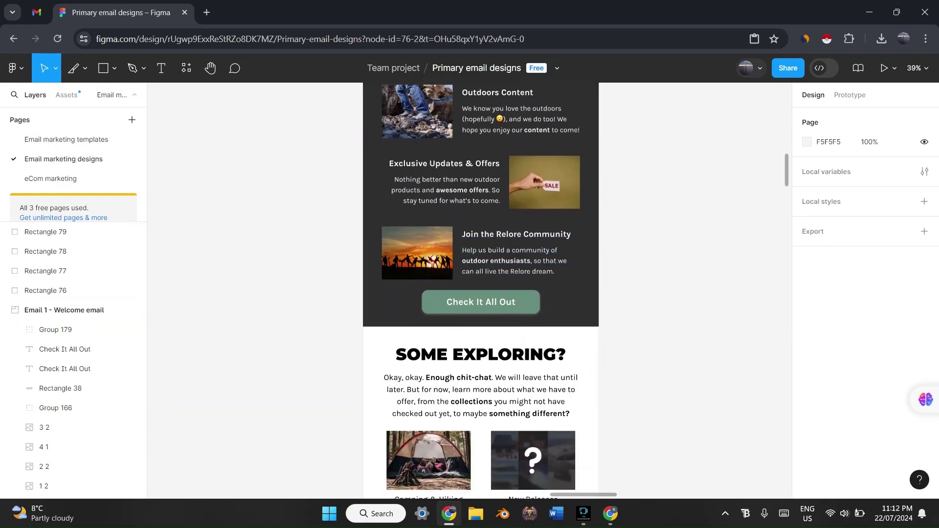
scroll(481, 291, up, 4)
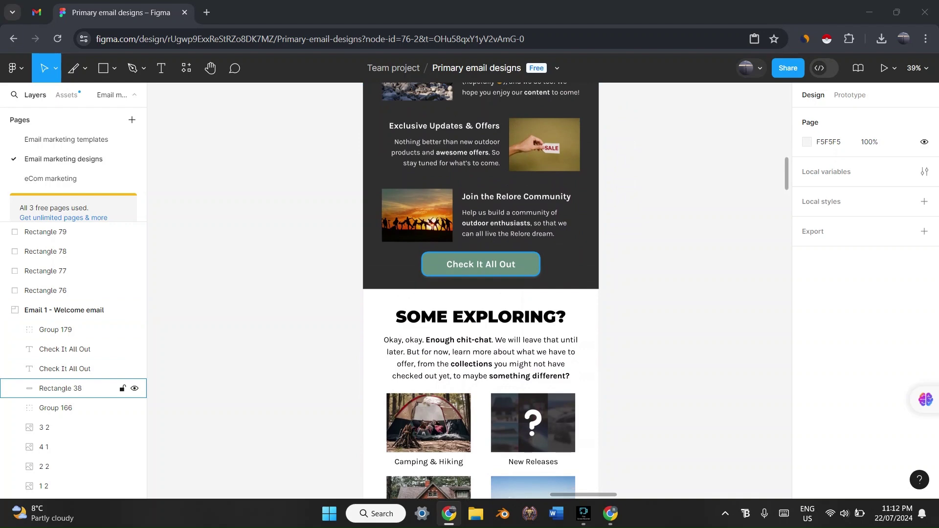
scroll(480, 290, up, 15)
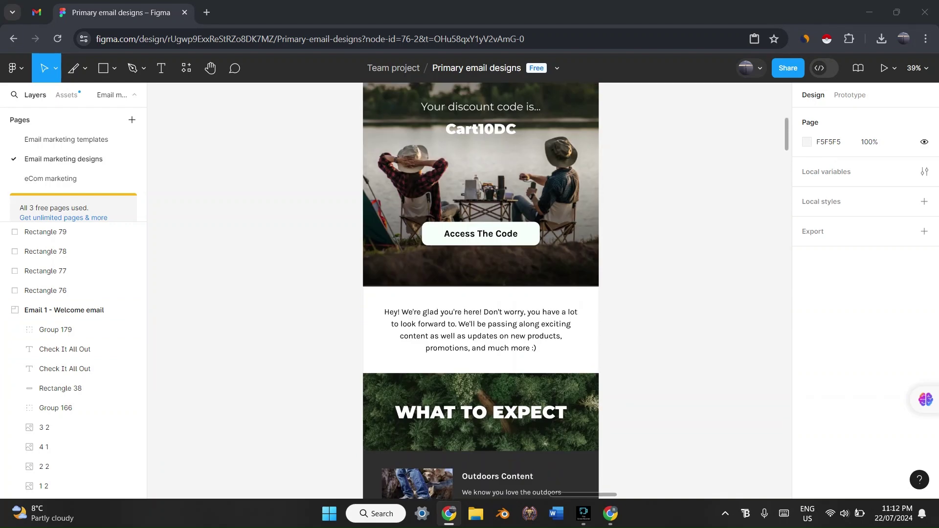
scroll(481, 290, up, 10)
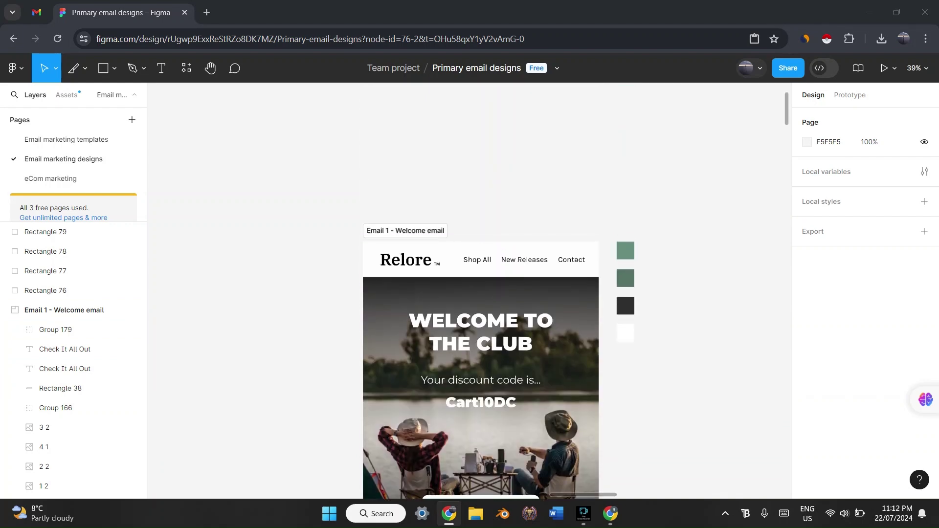
scroll(480, 290, down, 20)
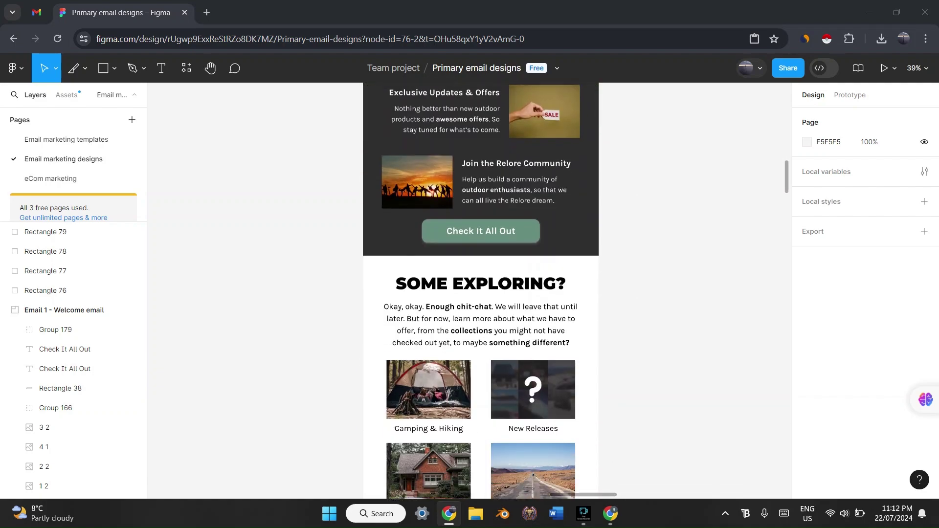
scroll(481, 291, up, 20)
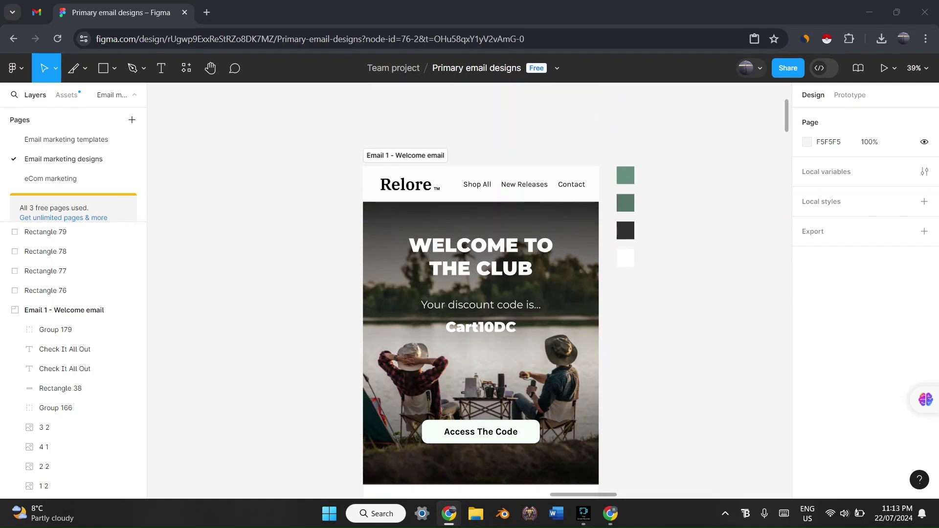
scroll(481, 290, down, 10)
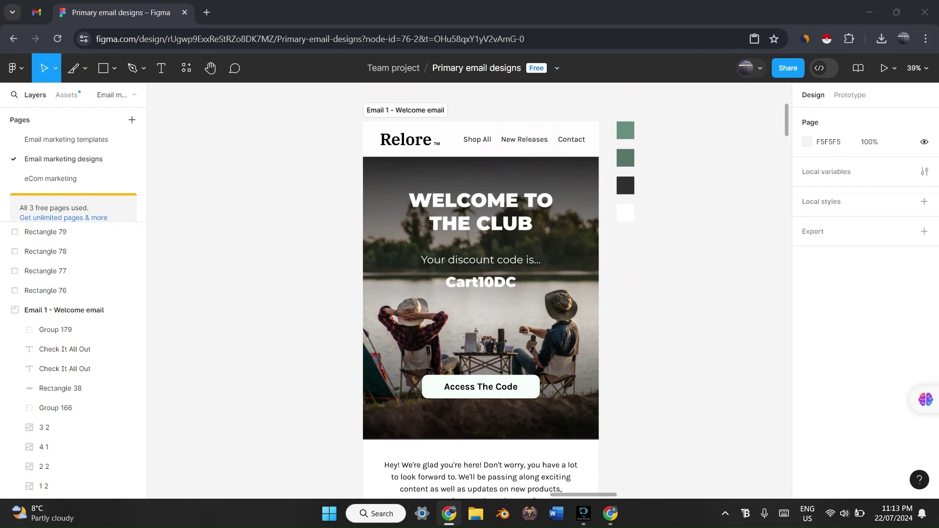
ctrl+scroll(480, 290, down, 5)
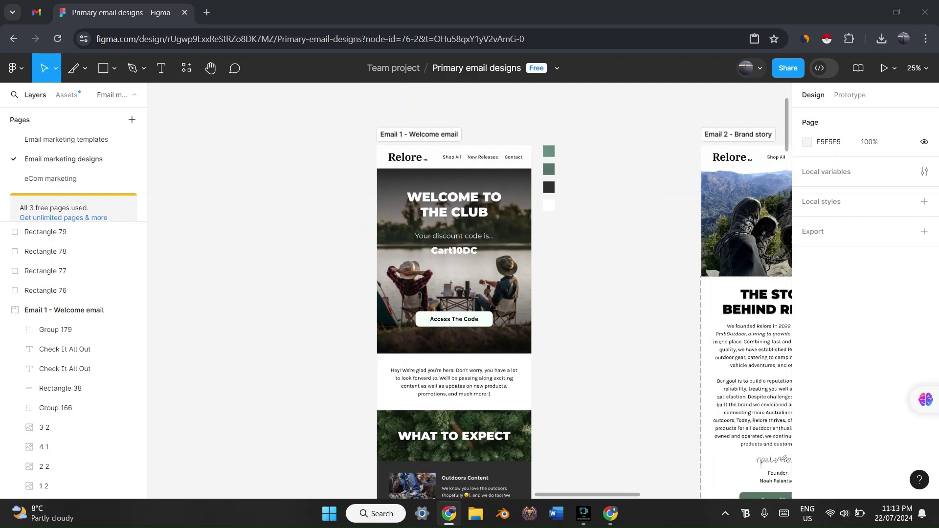
scroll(481, 290, down, 6)
scroll(480, 291, up, 10)
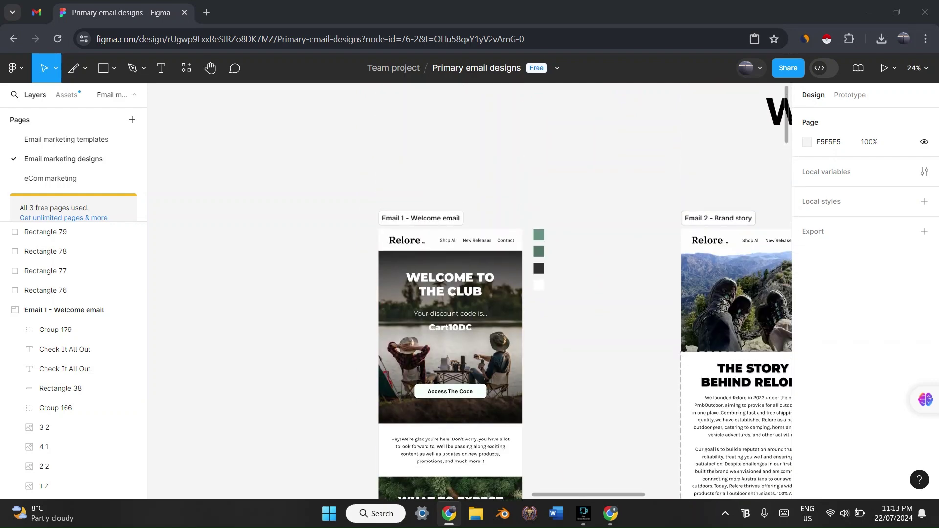
ctrl+scroll(481, 290, up, 5)
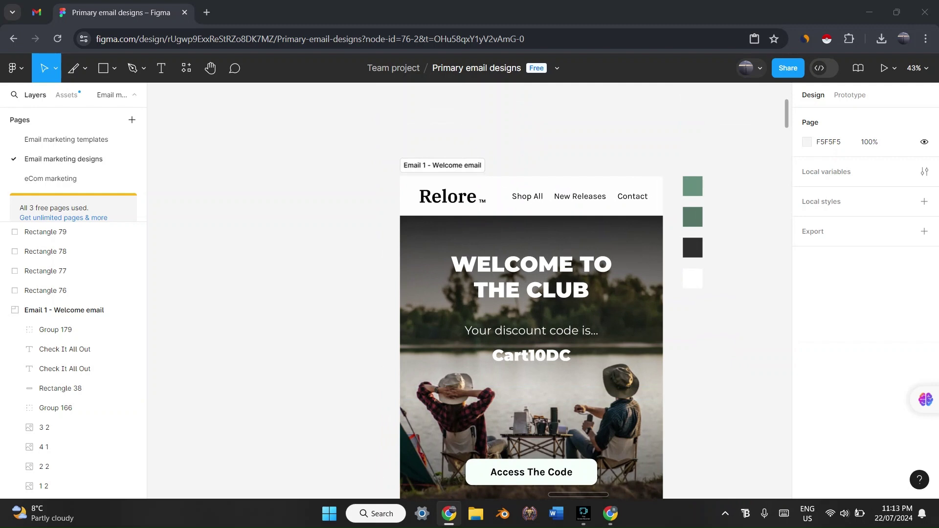
scroll(470, 317, right, 3)
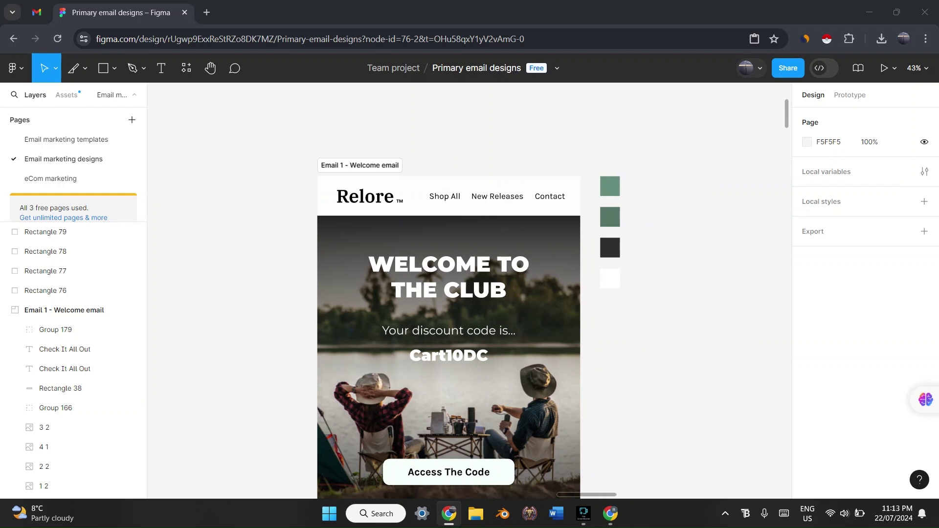
scroll(449, 325, down, 1)
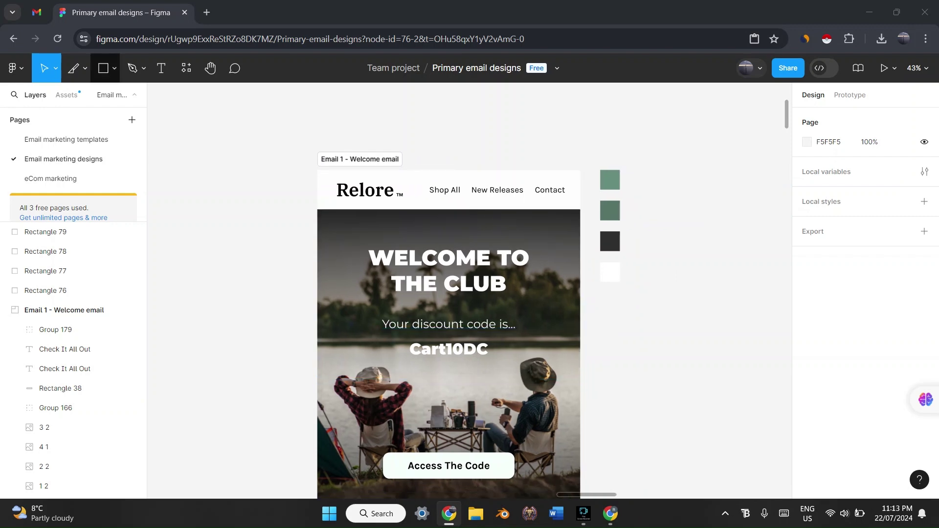
- Draw a 1000 × 150 slice over the logo and navigation header of the Email 1 - Welcome email frame
click(86, 68)
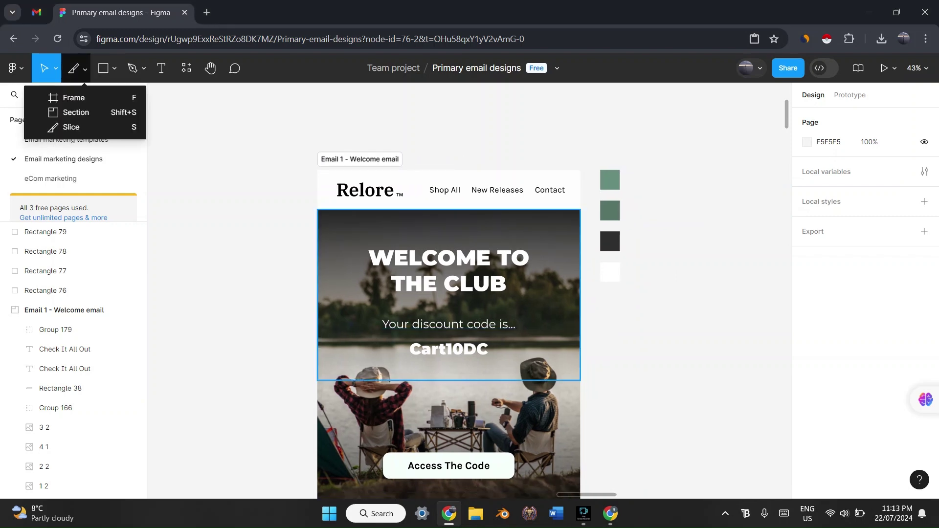
click(54, 126)
drag(318, 171, 580, 209)
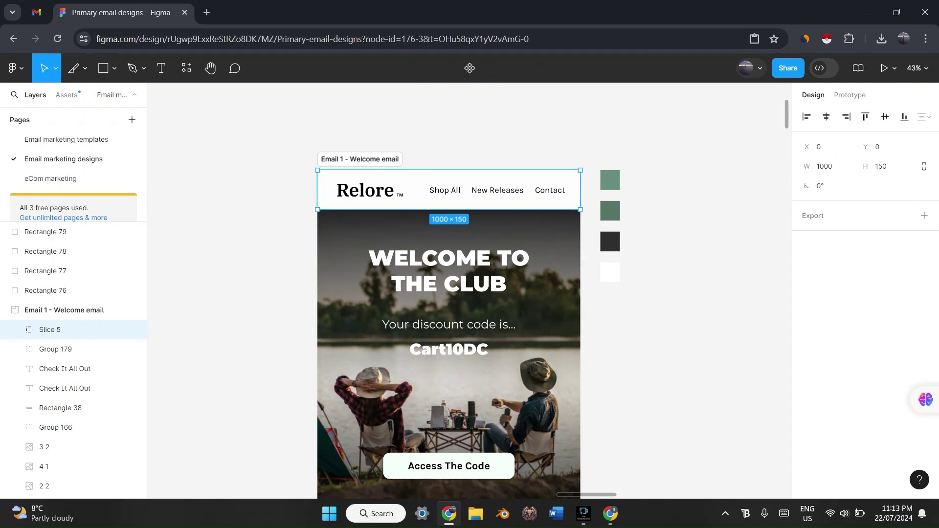
mouse_move(449, 210)
mouse_down()
mouse_move(449, 226)
mouse_move(449, 210)
mouse_up()
- Add an export setting to the header slice and export it as a PNG at 1x
click(924, 215)
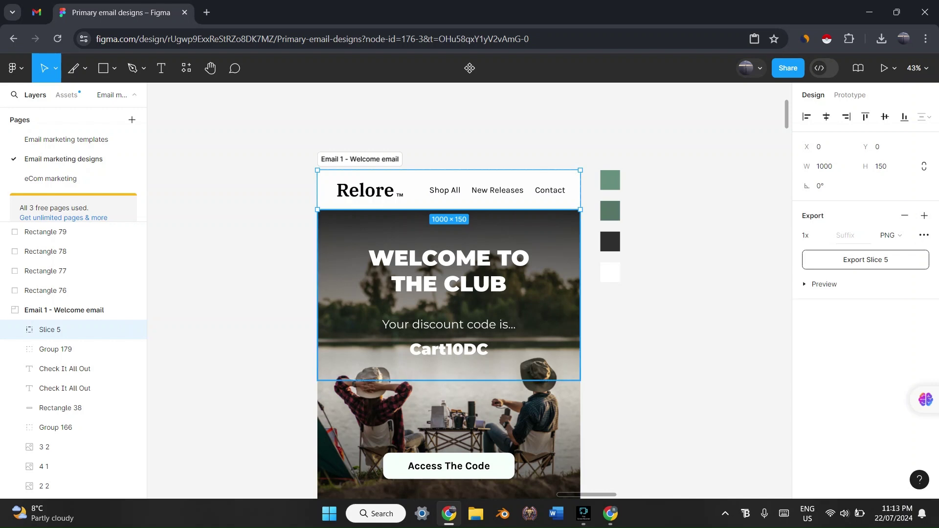
click(806, 235)
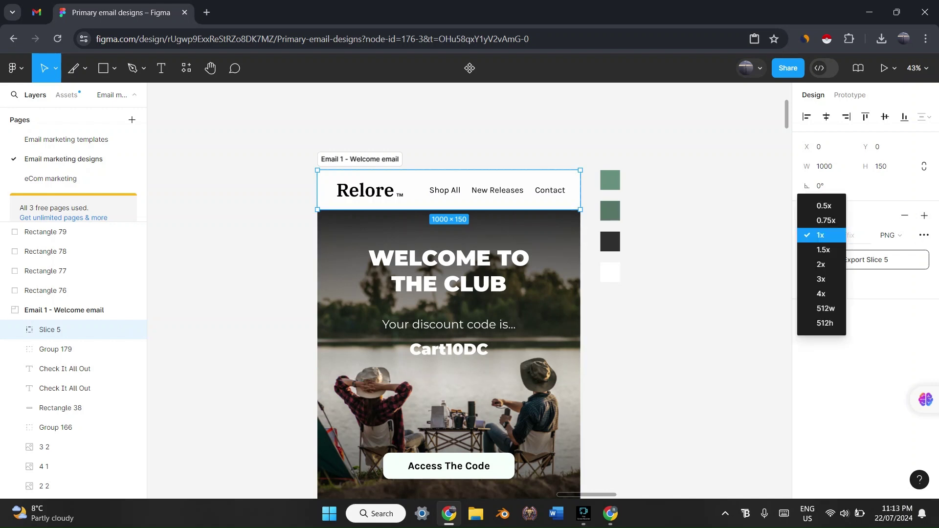
key(Escape)
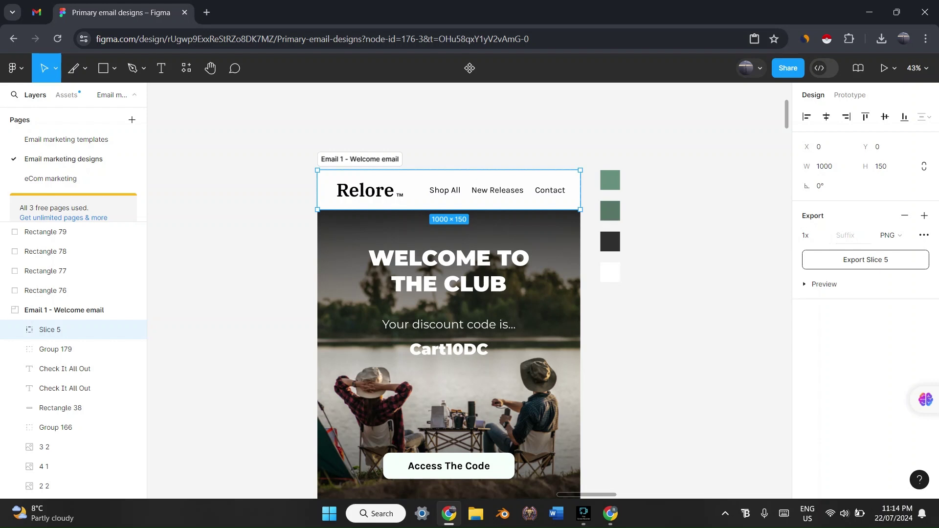
click(865, 259)
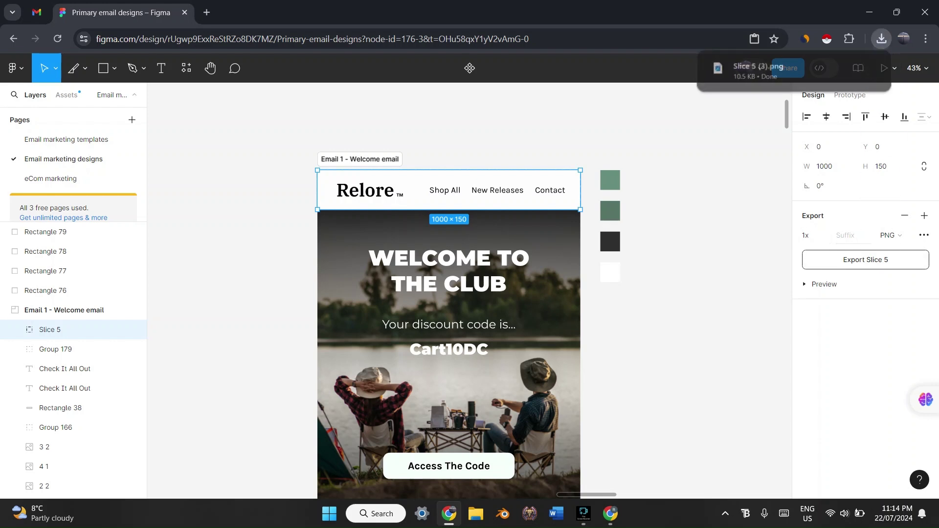
key(Escape)
- Draw a 1000 × 425 slice over the welcome email's footer with the social icons, unsubscribe links and company location
scroll(449, 291, down, 15)
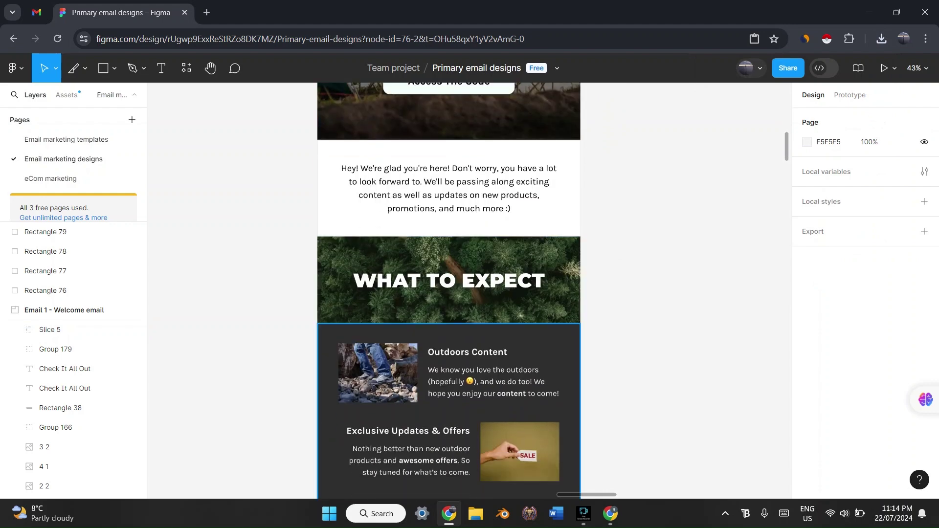
scroll(449, 290, down, 5)
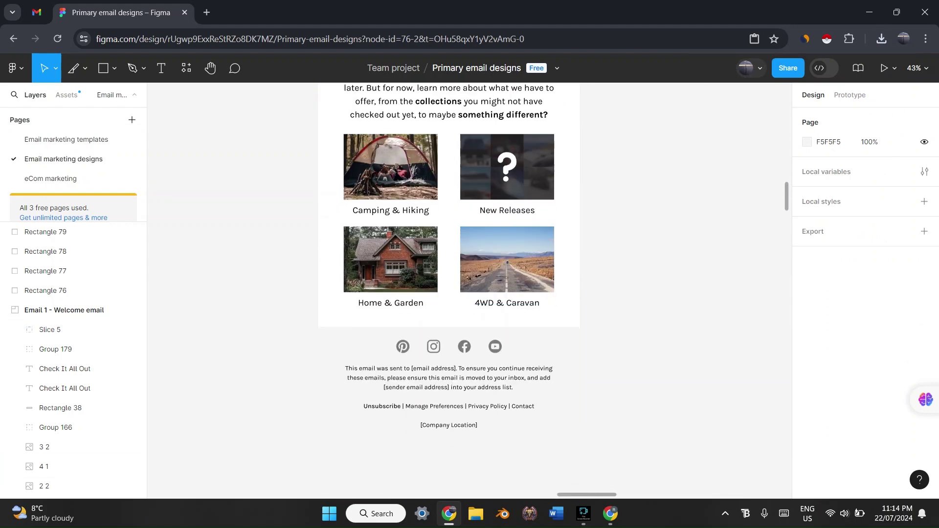
scroll(449, 290, down, 1)
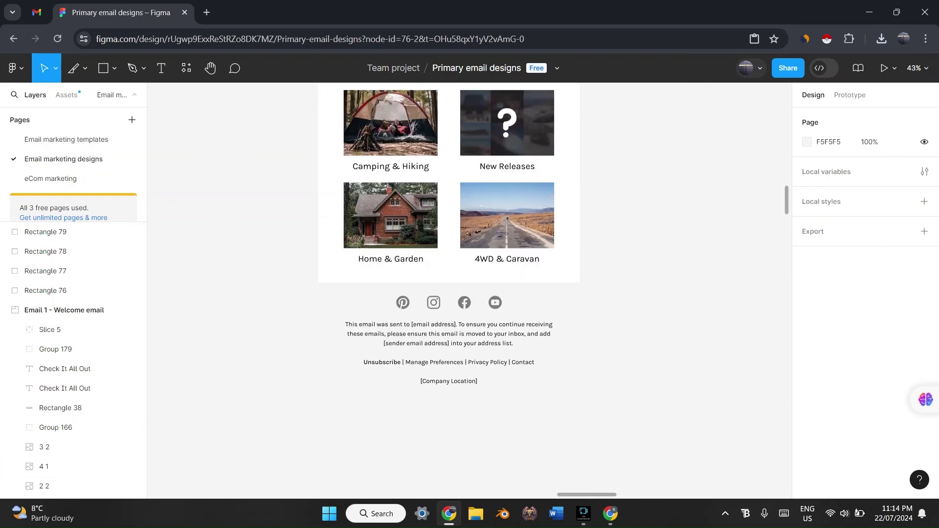
key(shift+p)
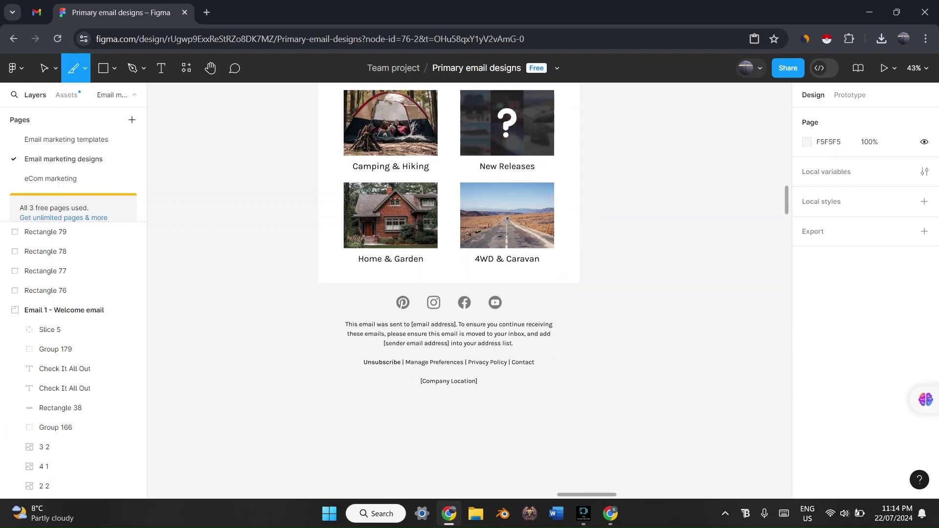
drag(318, 283, 581, 395)
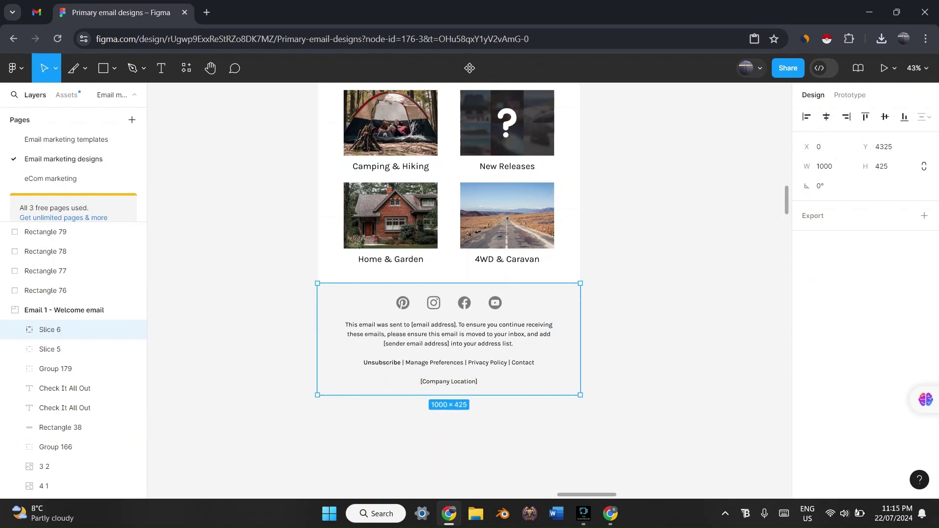
- Add an export setting to the footer slice and export it as a PNG at 1x
click(923, 216)
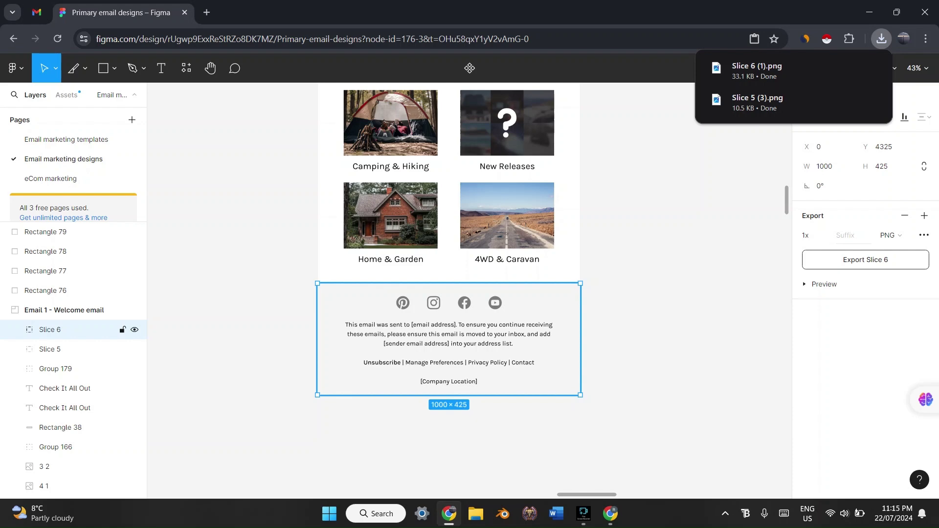
key(shift+2)
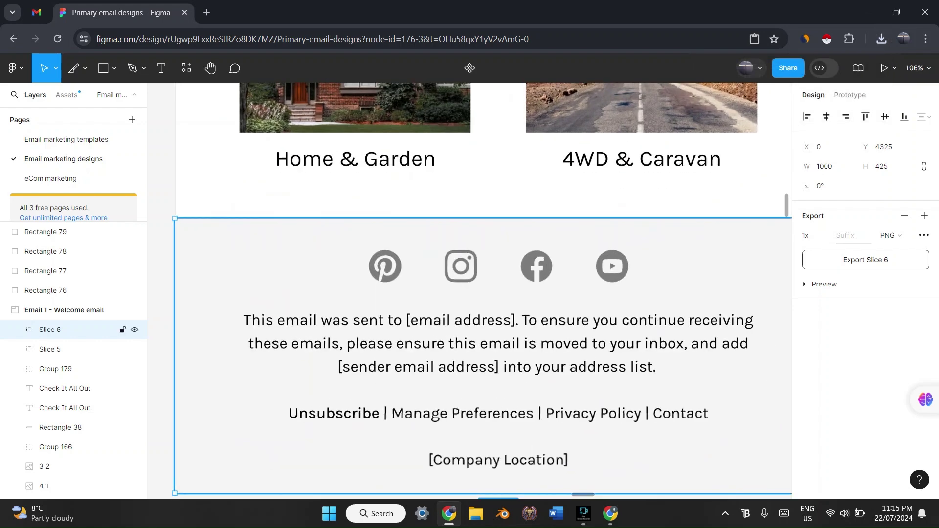
scroll(435, 332, down, 5)
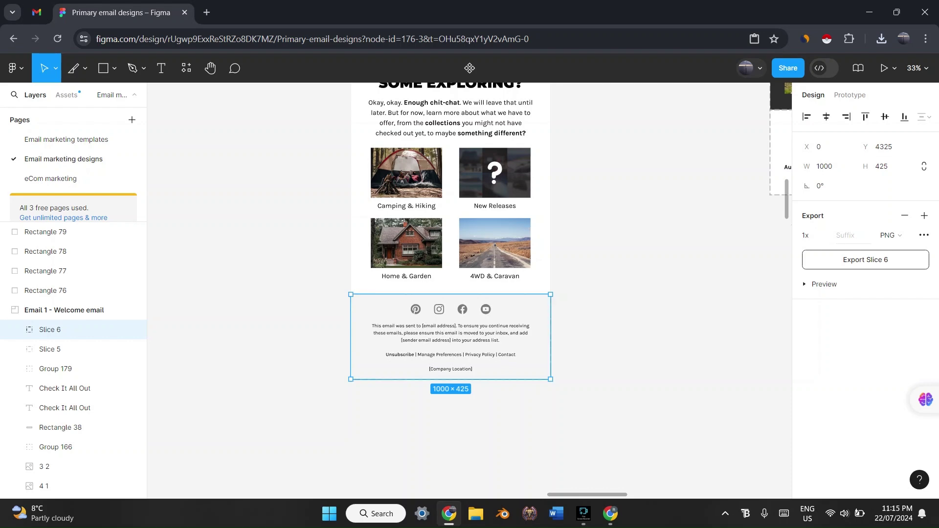
- Open the TinyPNG image compression site, tinypng.com, in a new browser tab
click(206, 12)
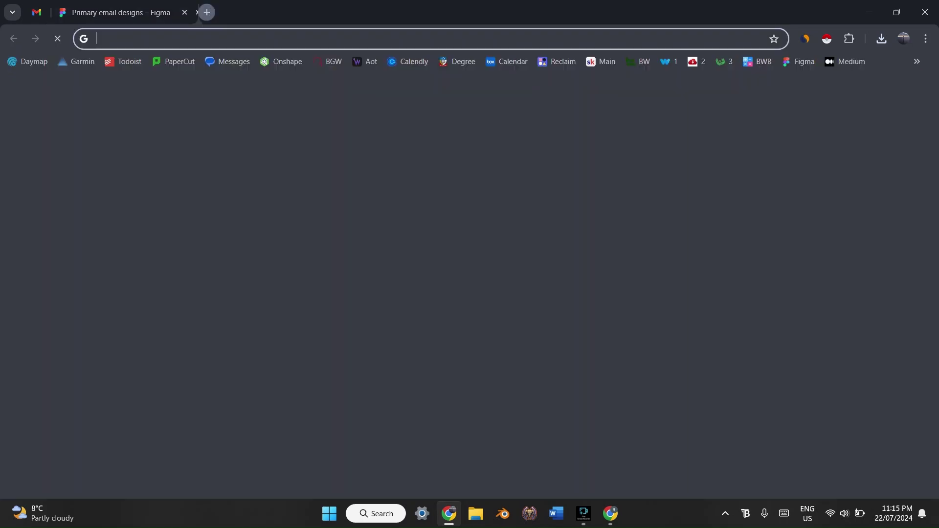
text(tiny)
key(Return)
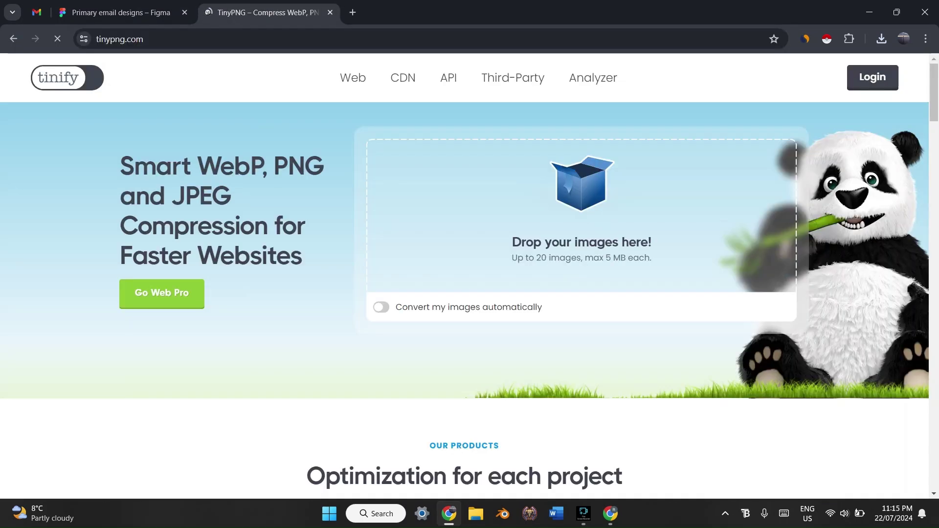
- Upload the exported header and footer images, Slice 5 (3).png and Slice 6 (1).png, from the Downloads folder for compression
click(548, 211)
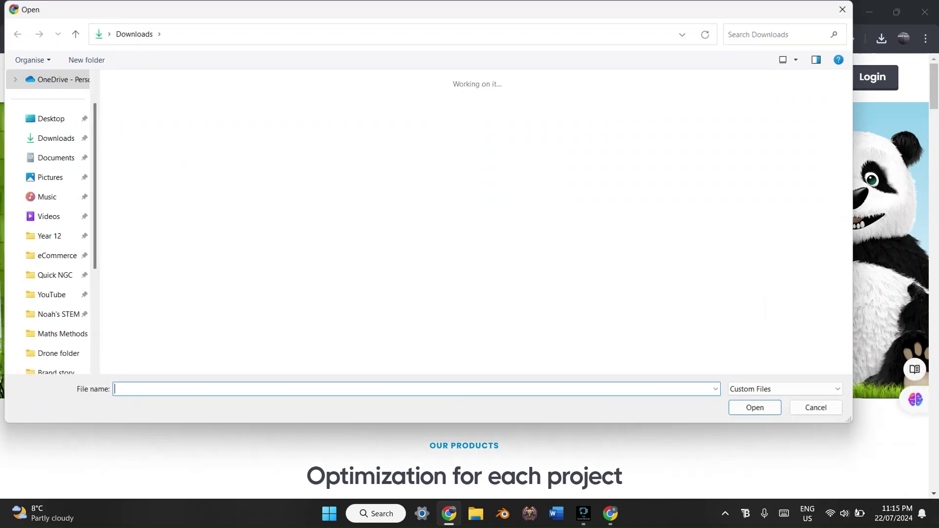
click(175, 161)
ctrl+click(320, 166)
key(Return)
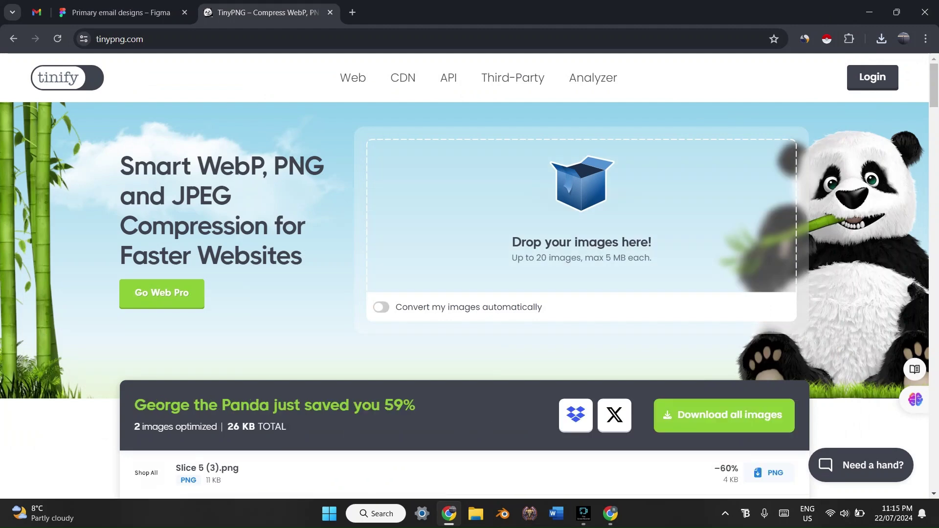
- Review the compression results and download the compressed PNGs of Slice 5 (3) and Slice 6 (1)
scroll(492, 293, down, 3)
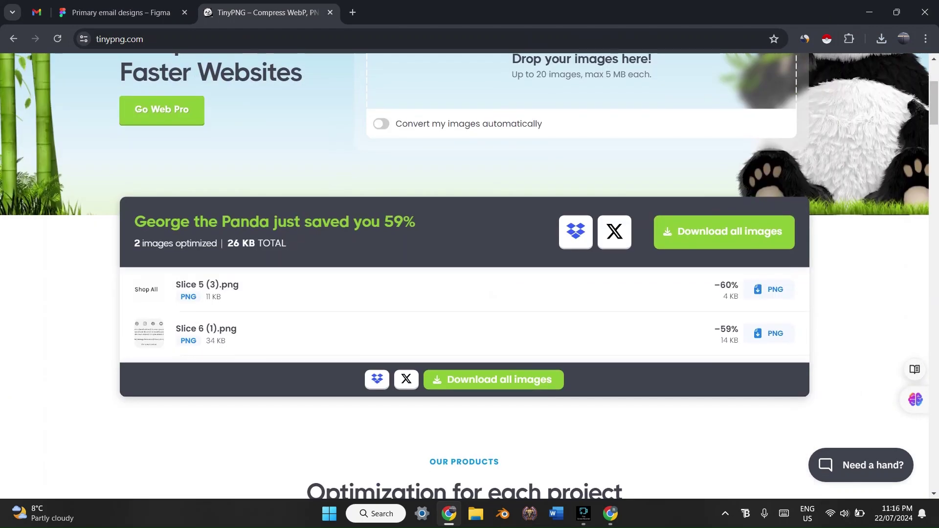
scroll(470, 274, up, 3)
drag(174, 225, 307, 257)
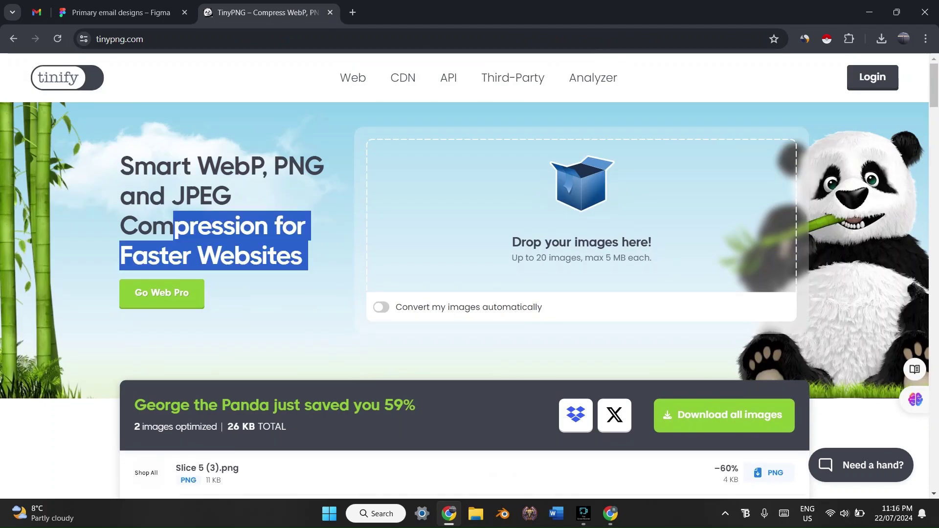
scroll(307, 257, down, 2)
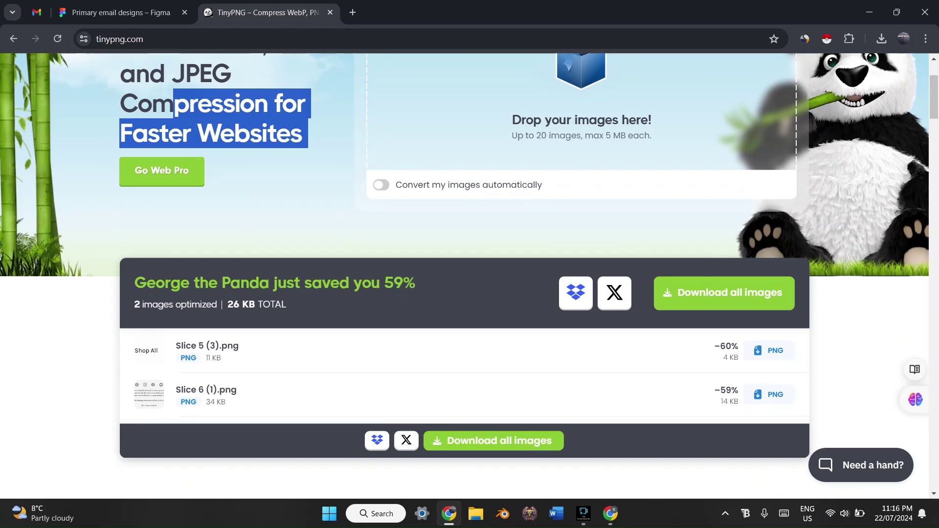
scroll(469, 274, down, 3)
scroll(469, 273, up, 1)
click(470, 171)
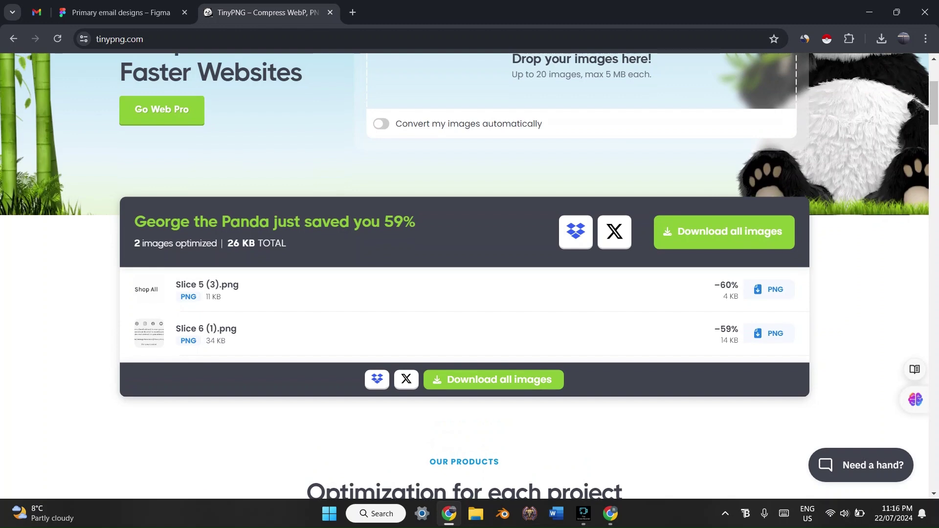
scroll(469, 276, up, 2)
scroll(469, 276, down, 2)
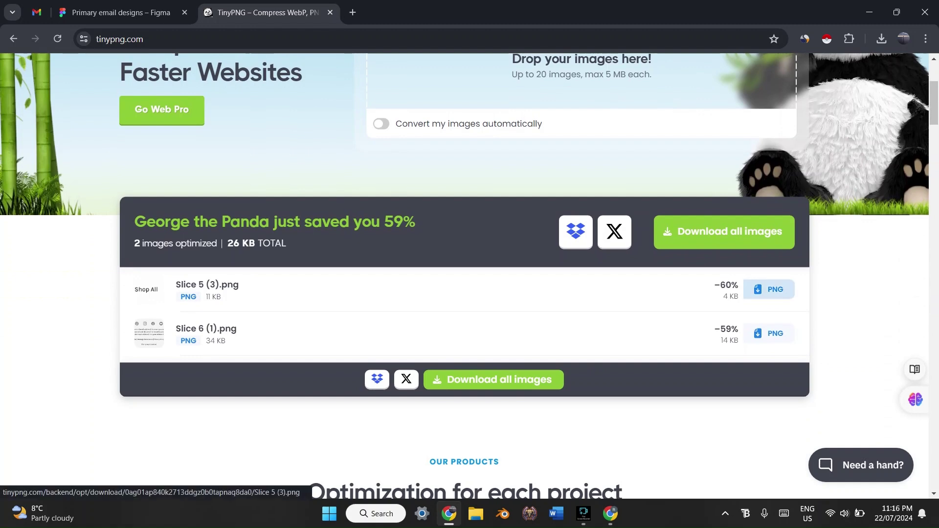
click(768, 289)
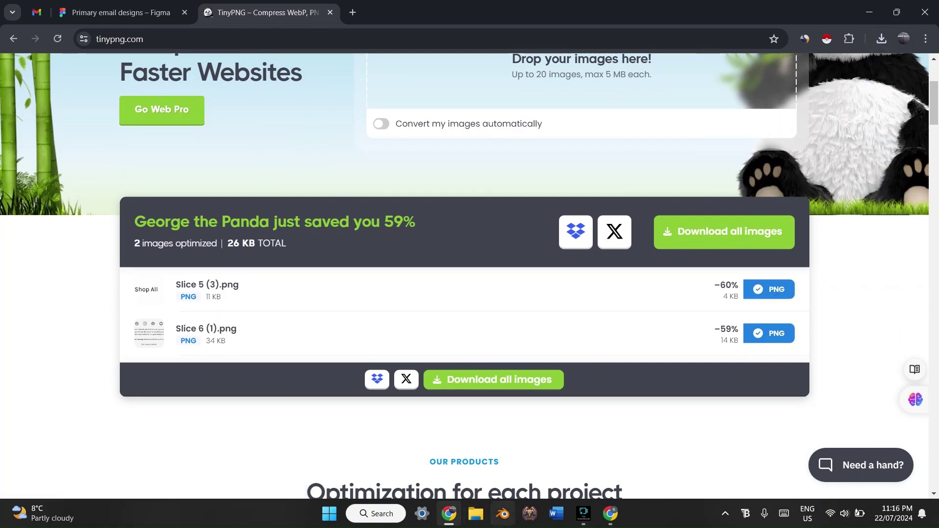
- Open the Downloads folder in File Explorer and create a new folder named "Welcome email 1"
click(475, 513)
click(51, 194)
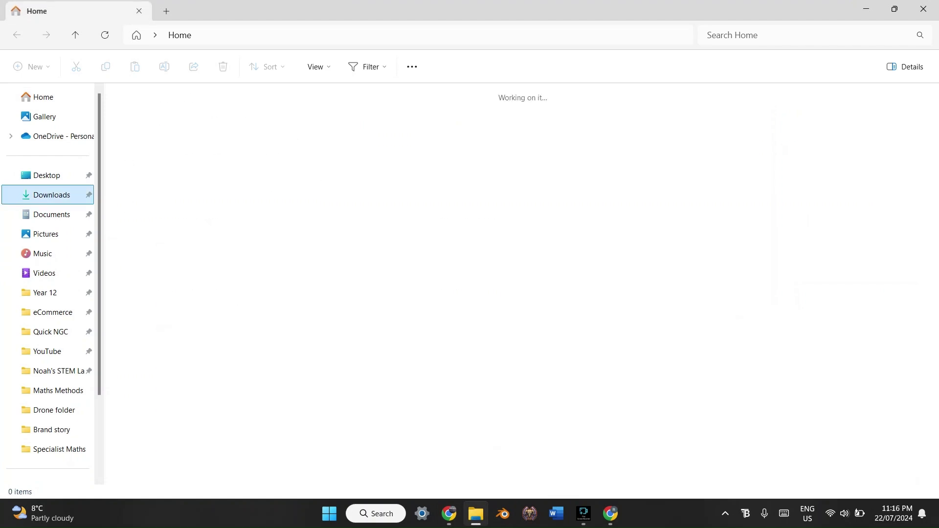
click(32, 67)
click(44, 95)
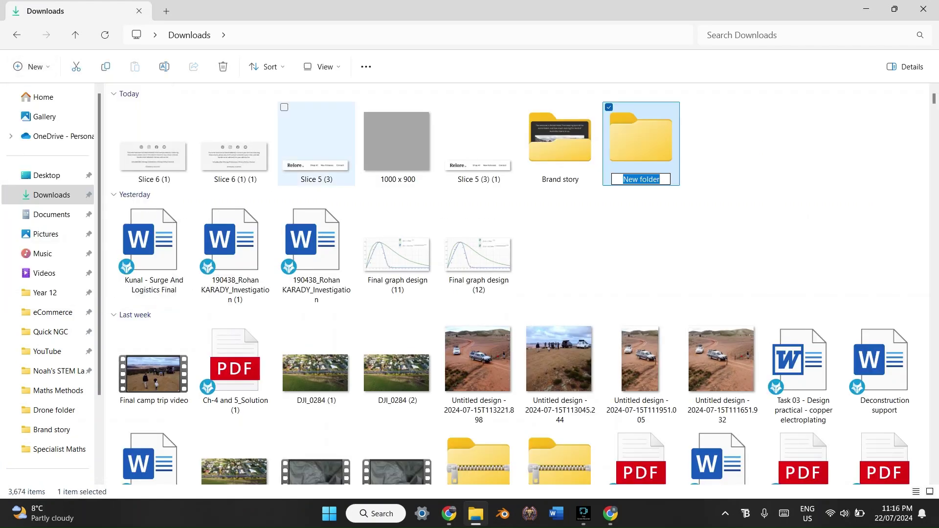
text(W)
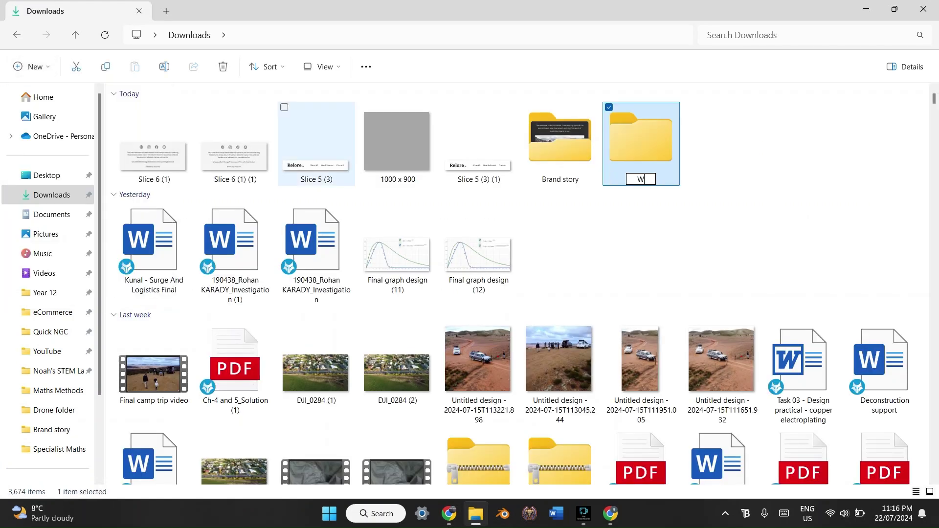
text(elcome email 1)
key(Return)
- Move the compressed images Slice 6 (1) (1) and Slice 5 (3) (1) into the Welcome email 1 folder
drag(234, 147, 635, 143)
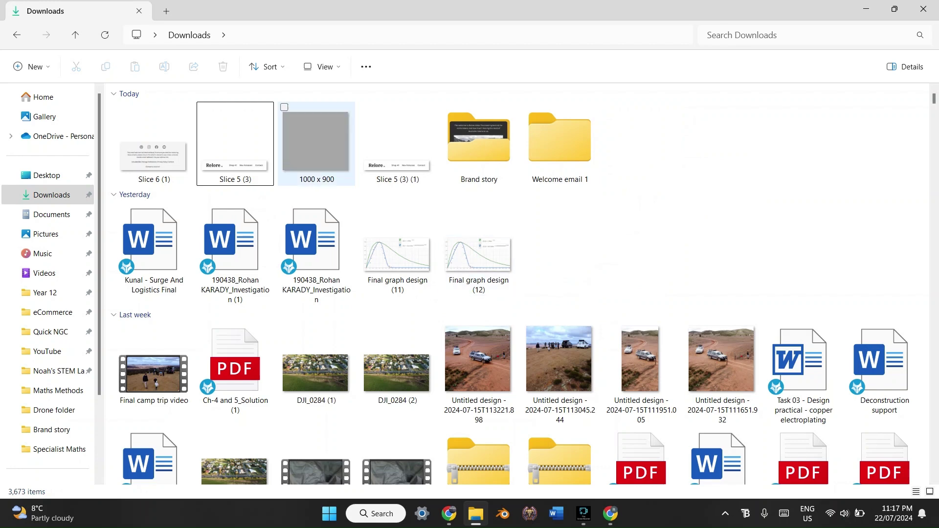
drag(377, 156, 435, 187)
drag(401, 166, 484, 157)
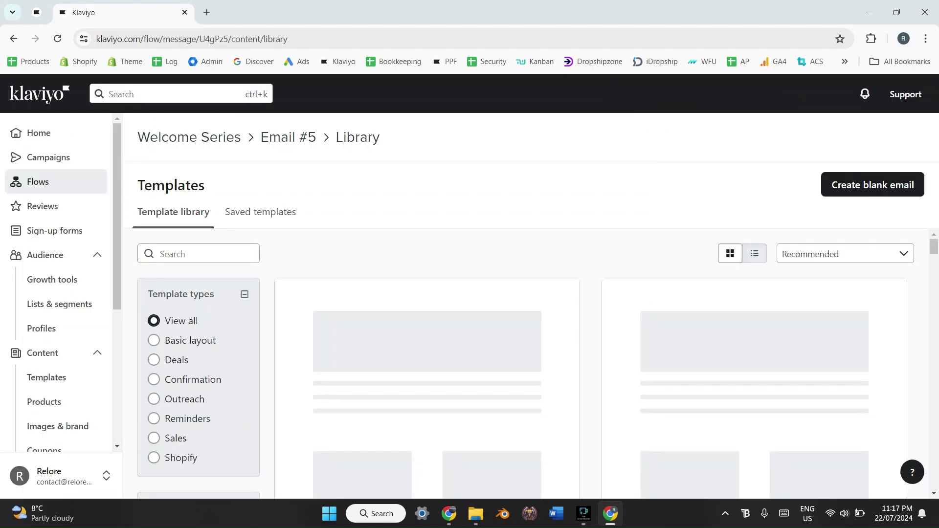
click(449, 514)
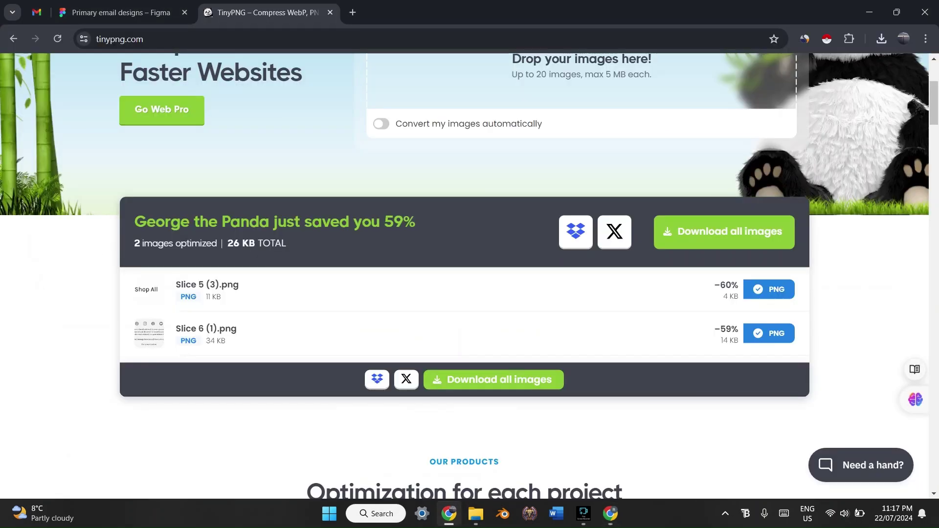
click(124, 12)
scroll(410, 275, up, 2)
click(611, 513)
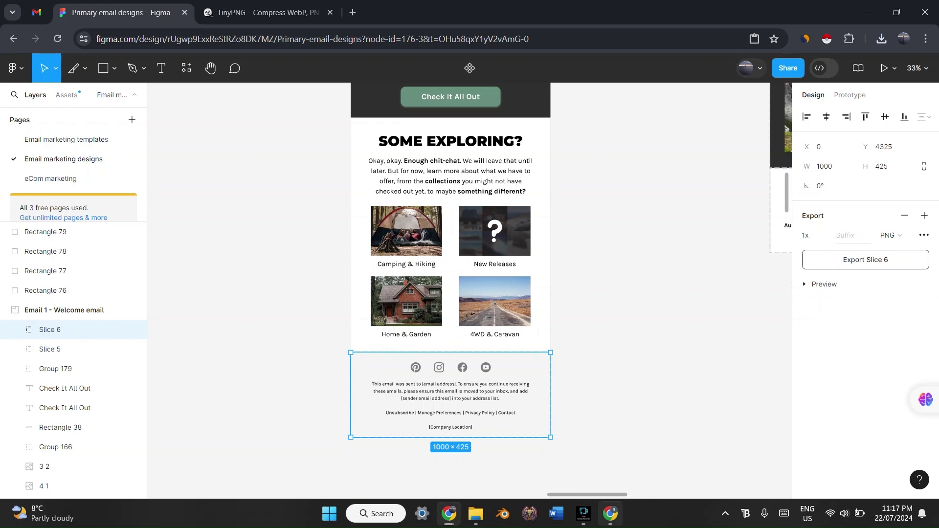
- Create a blank email for Email #5 in the Welcome Series and delete its default blocks, including the social links
click(873, 185)
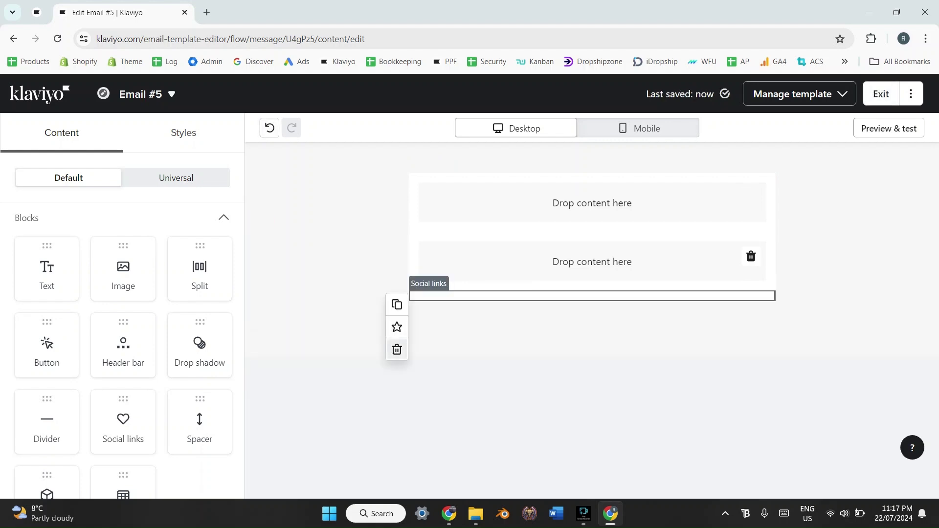
click(396, 349)
- Add an image block in the email's first empty area and upload the header, Slice 5 (3) (1), from the Welcome email 1 folder
drag(122, 268, 608, 205)
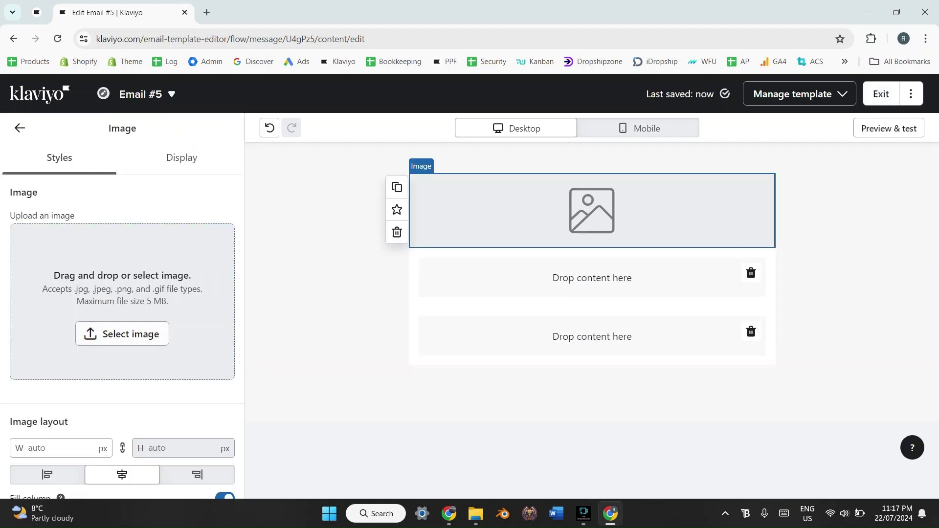
click(123, 333)
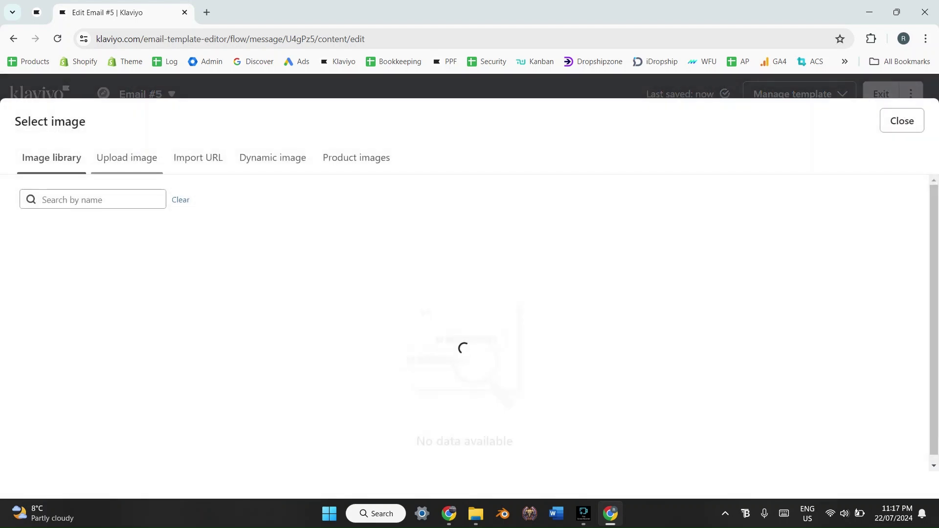
click(127, 158)
click(470, 314)
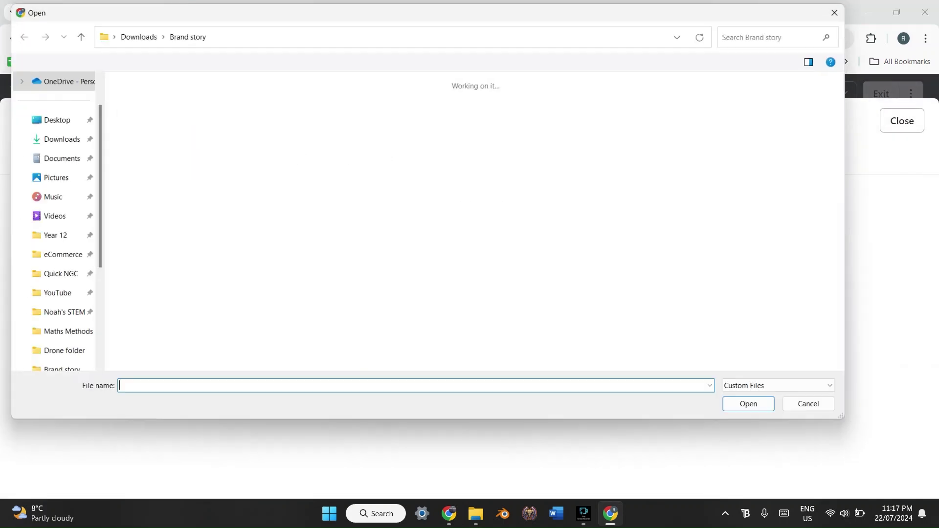
click(135, 35)
double_click(612, 147)
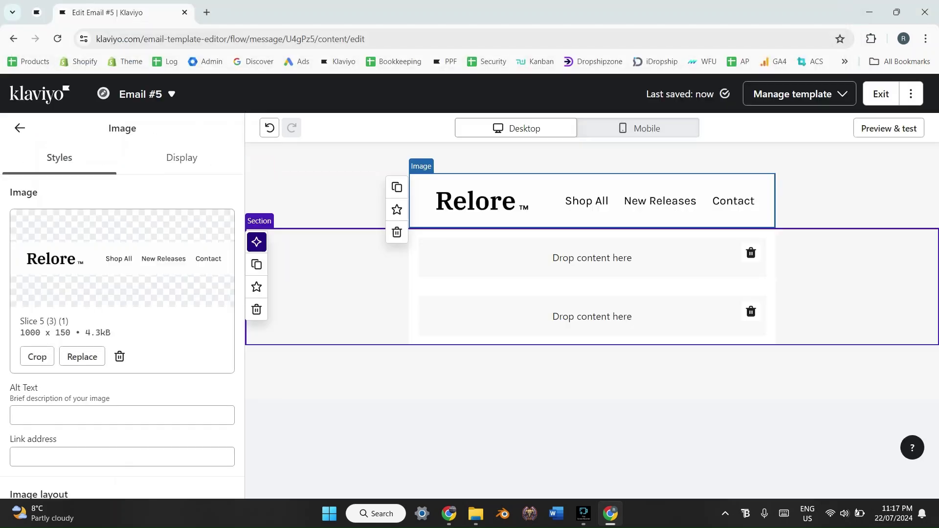
click(20, 127)
- Add an image block in the email's last empty area and upload the footer, Slice 6 (1) (1), from the Welcome email 1 folder
drag(123, 269, 445, 320)
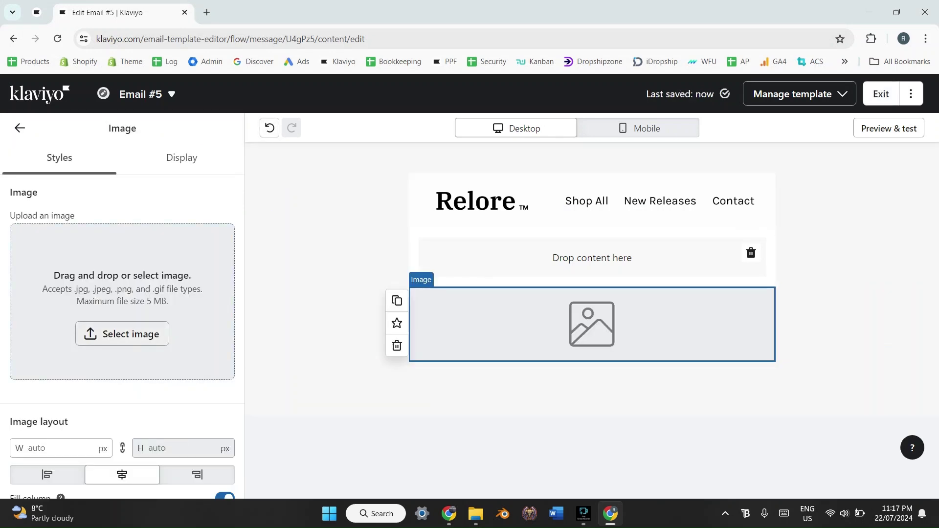
click(122, 333)
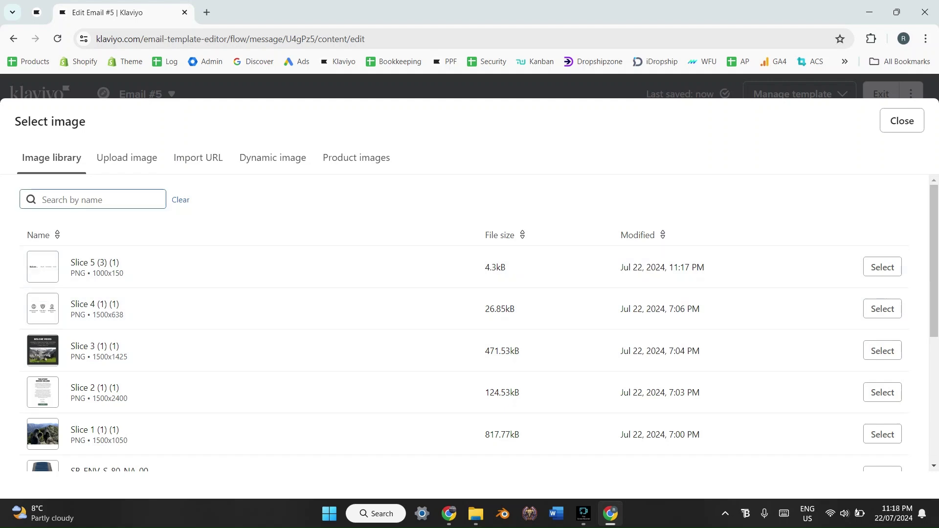
click(127, 158)
click(470, 314)
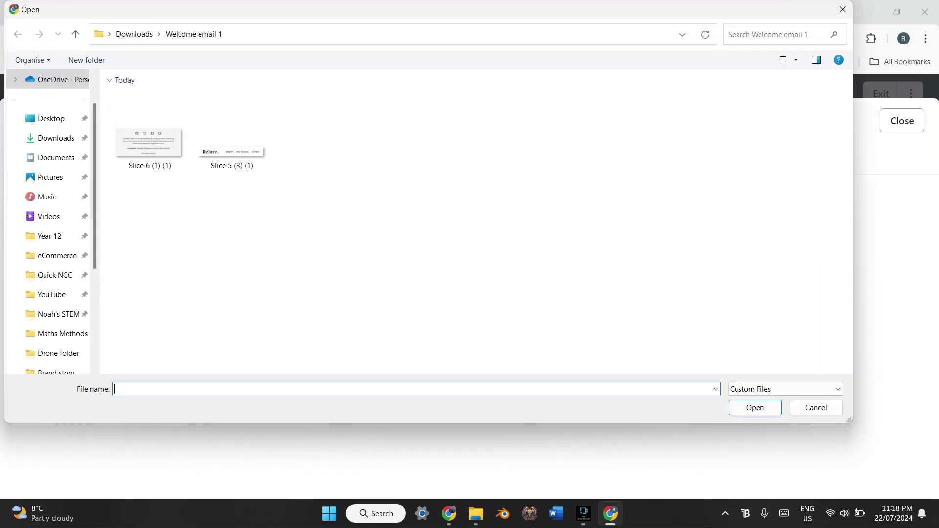
double_click(149, 141)
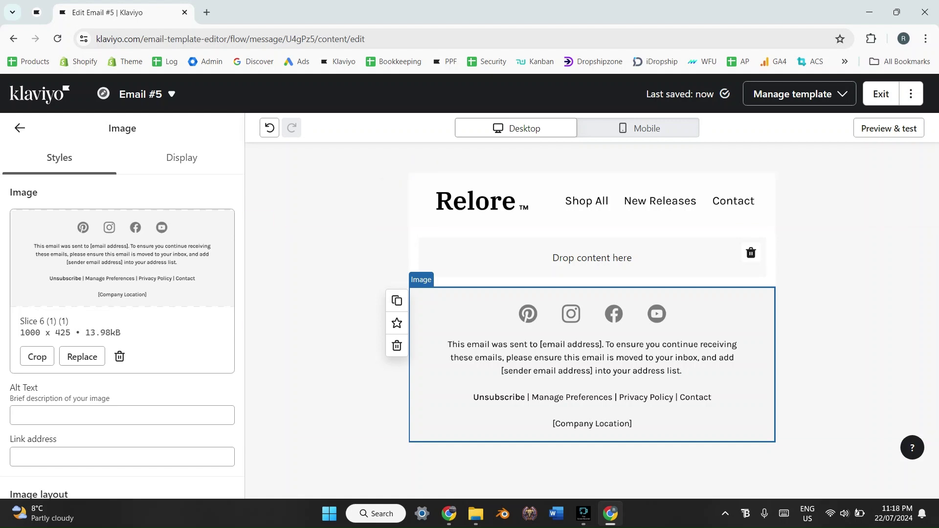
click(19, 128)
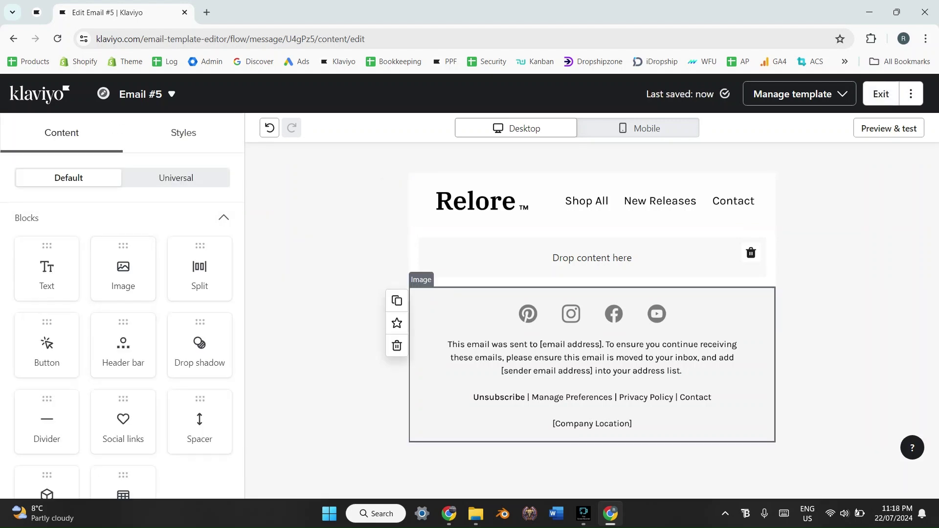
- Examine the image settings of the header and footer blocks, including the link address and image layout options
click(592, 201)
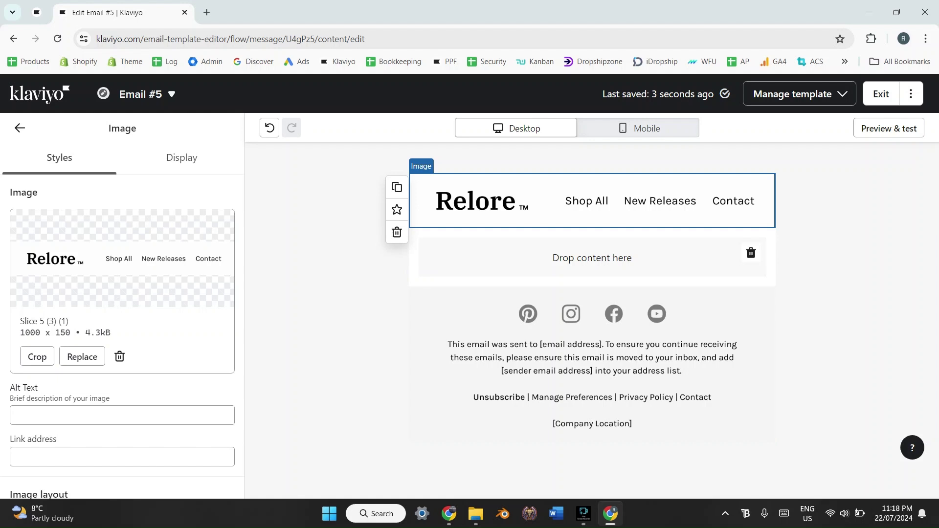
scroll(122, 334, down, 2)
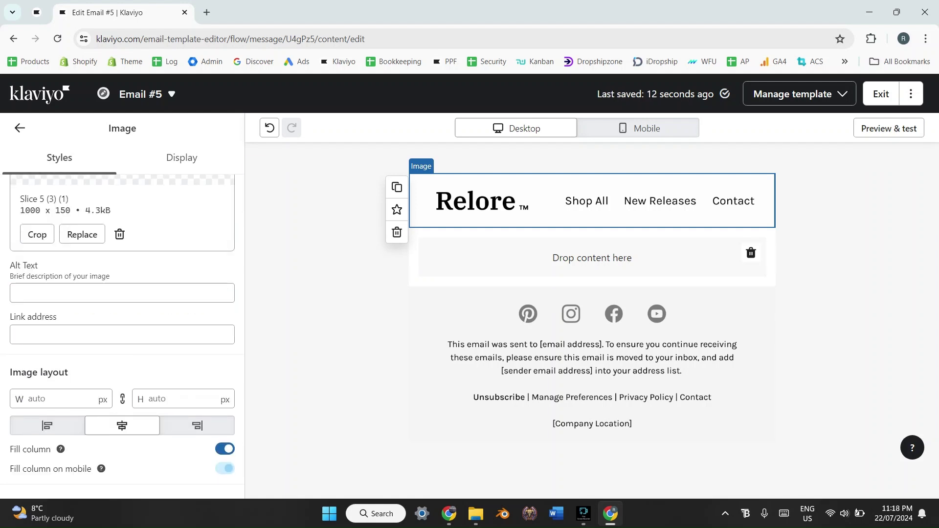
click(122, 334)
click(19, 127)
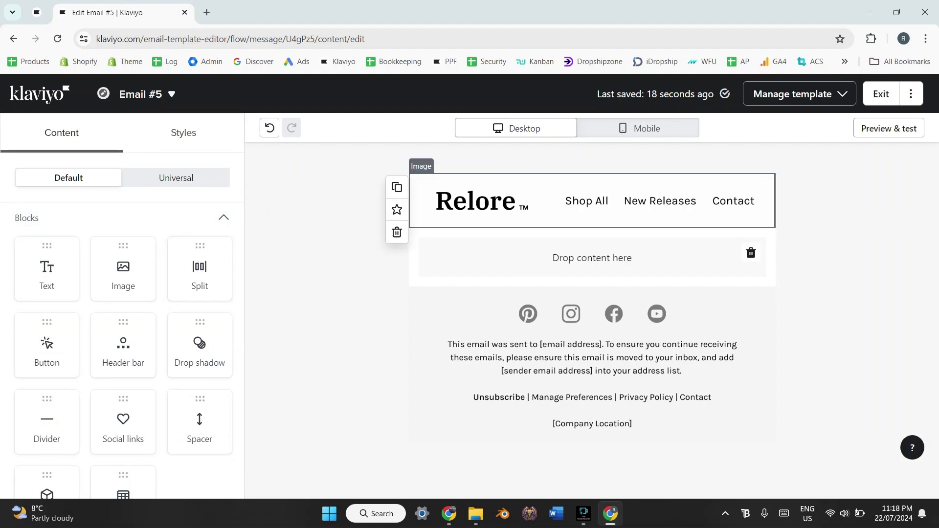
click(592, 201)
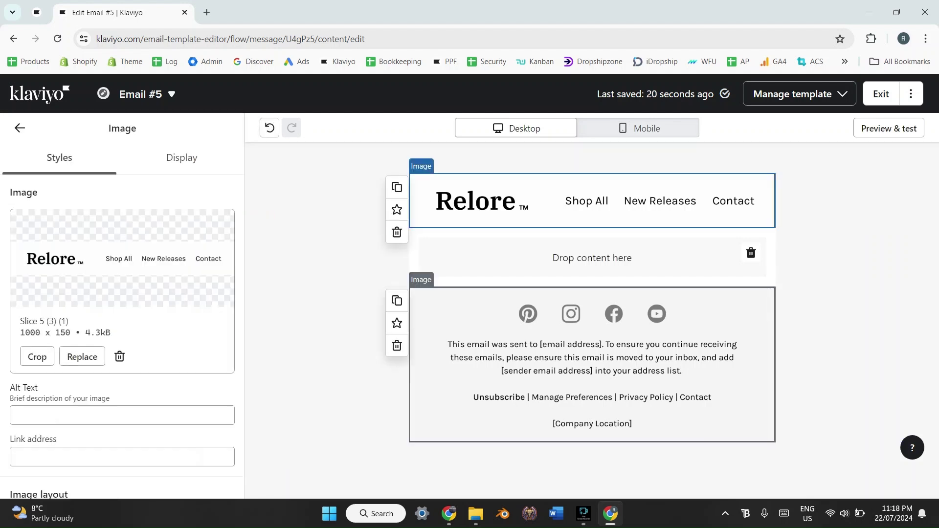
click(591, 365)
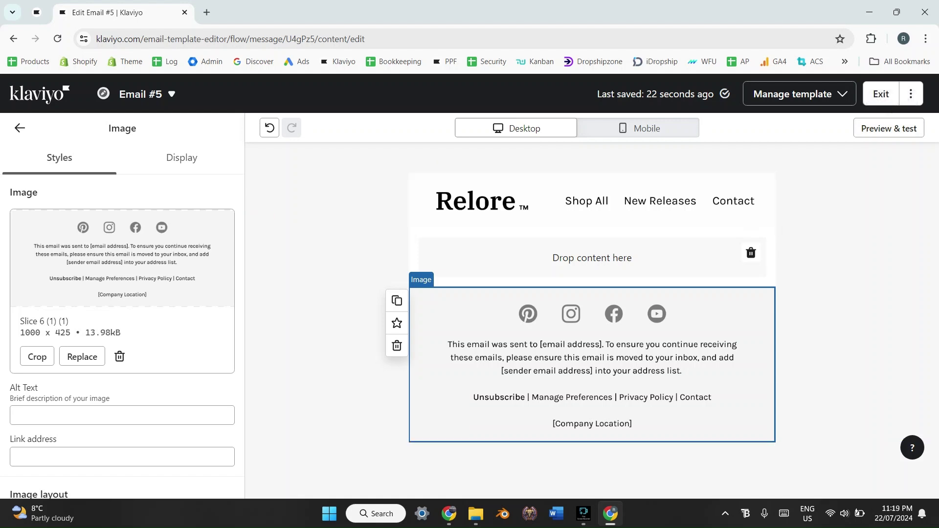
scroll(122, 333, down, 4)
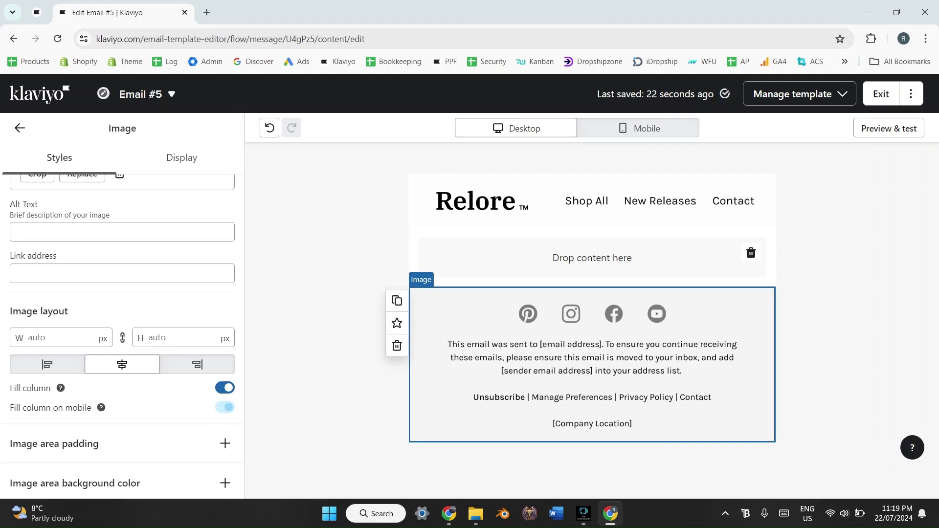
scroll(122, 293, up, 4)
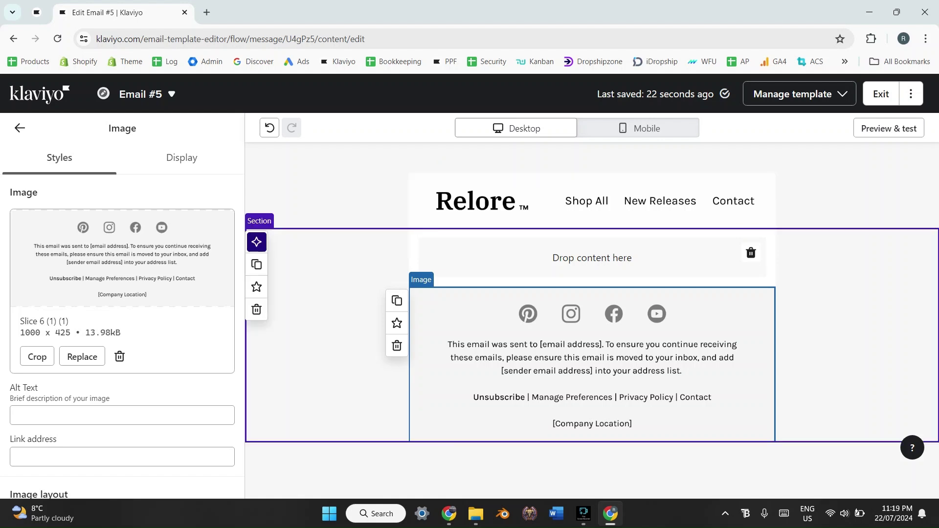
click(19, 128)
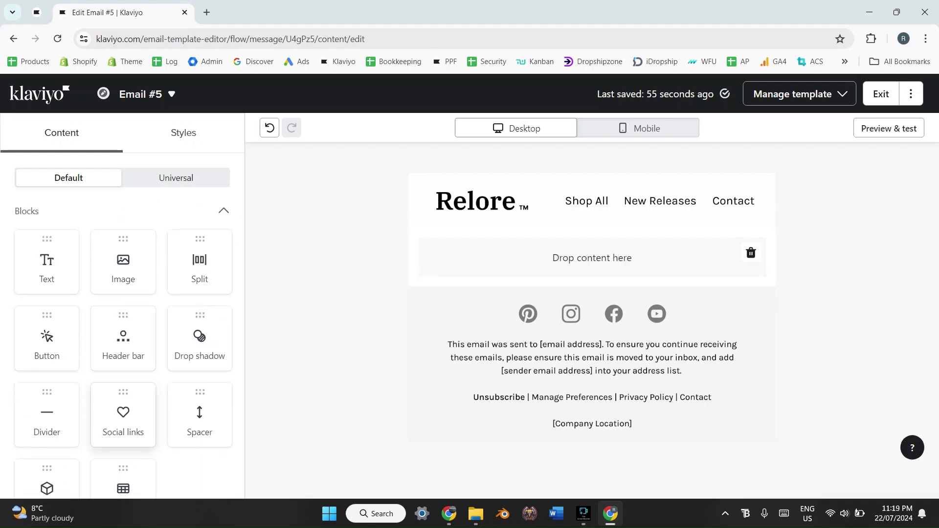
- Add a new section to the email below the footer image
scroll(122, 343, down, 3)
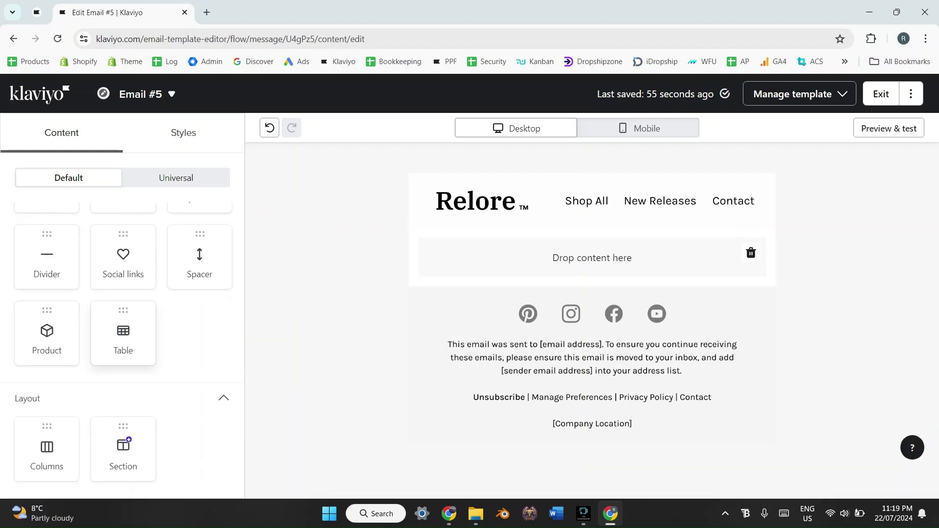
drag(123, 447, 469, 421)
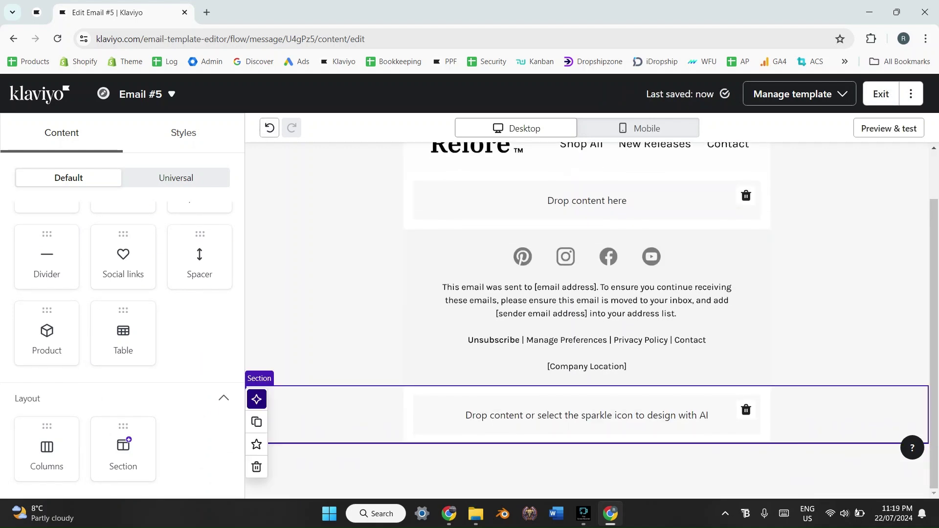
- Add a two-column layout with a 33% / 67% split between the empty content area and the footer image
scroll(587, 318, up, 1)
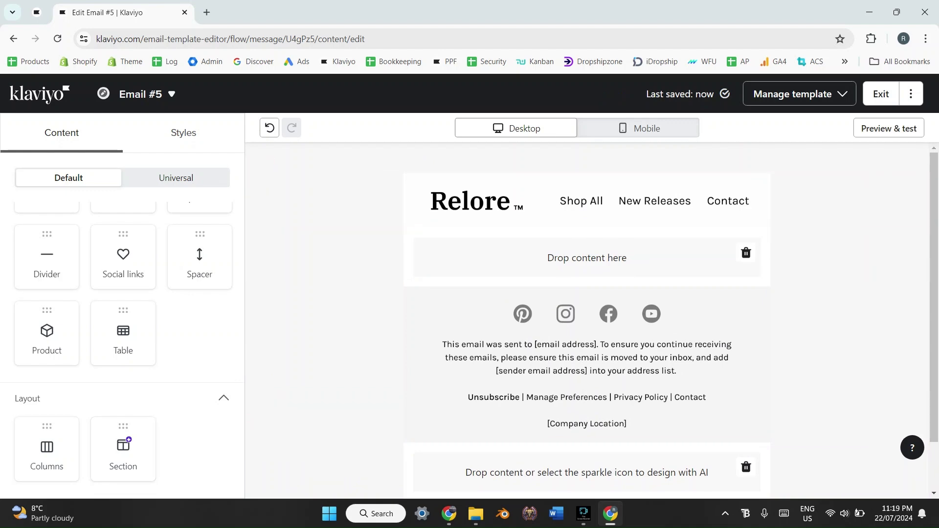
drag(47, 449, 465, 259)
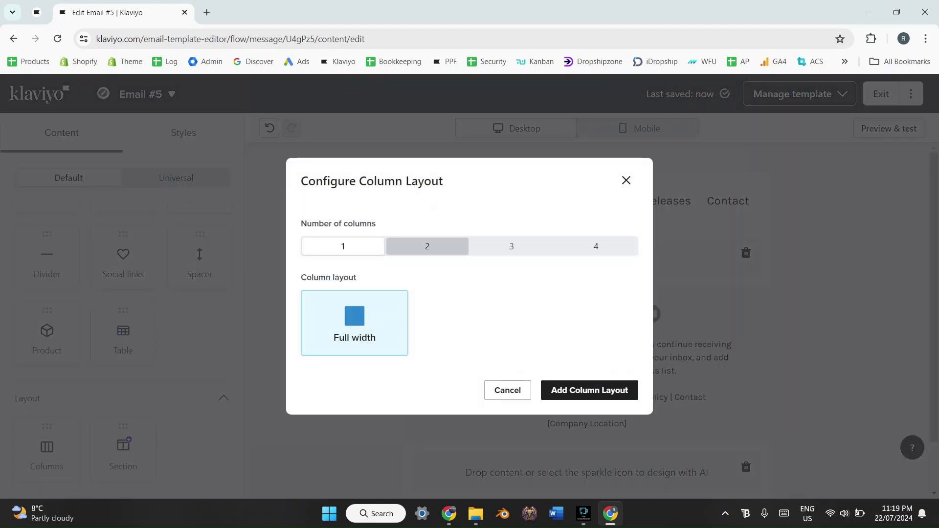
click(427, 246)
click(470, 285)
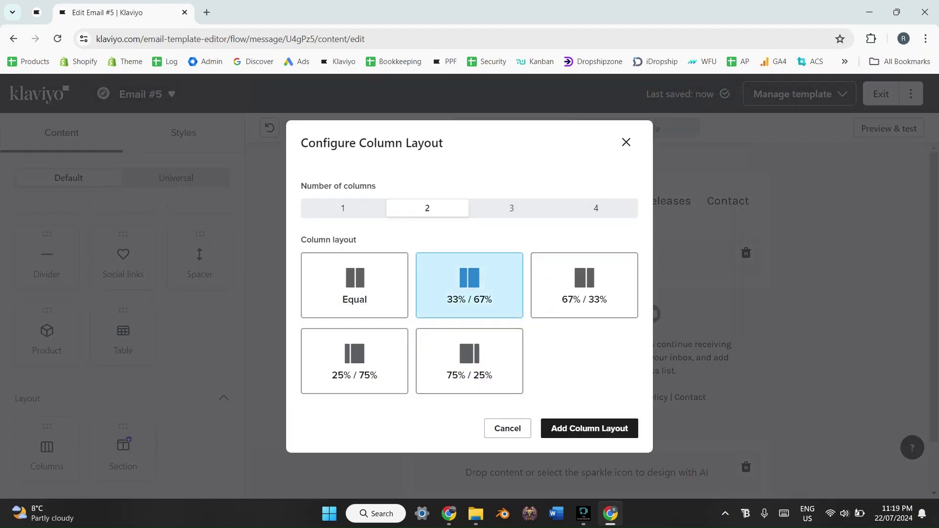
click(590, 429)
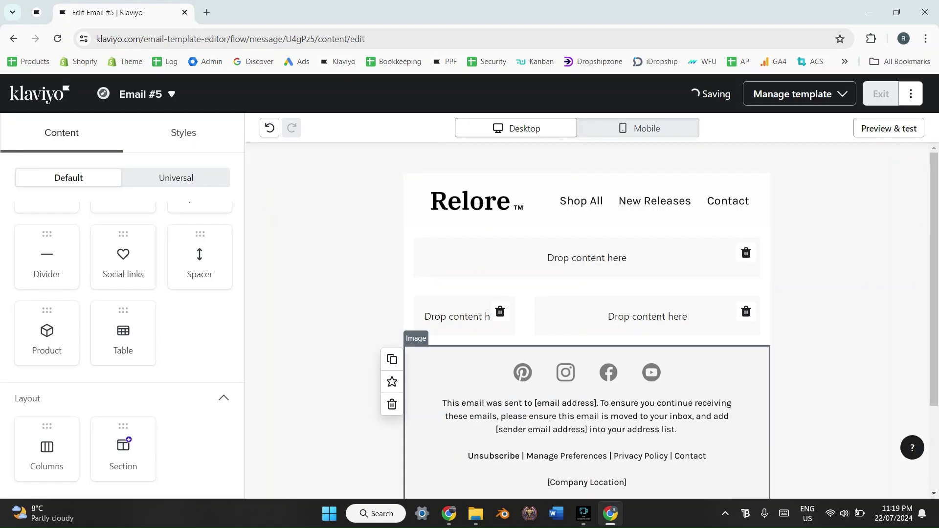
- Delete the empty full-width content area above the two columns
click(746, 253)
scroll(745, 253, down, 2)
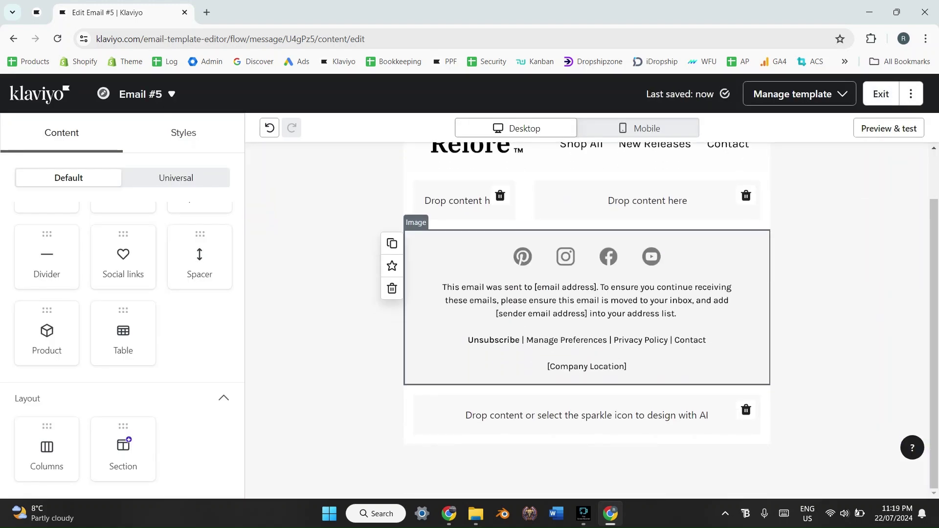
scroll(587, 303, up, 2)
scroll(587, 318, down, 2)
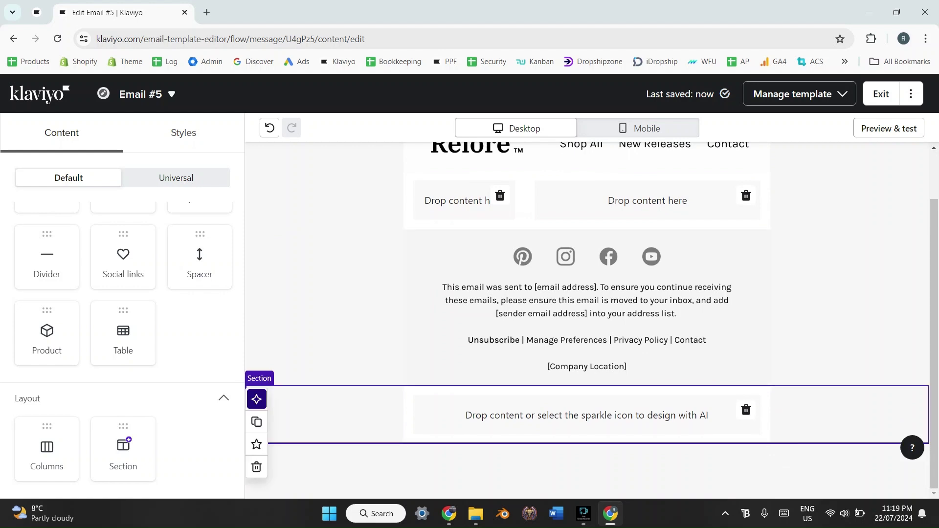
scroll(587, 303, up, 1)
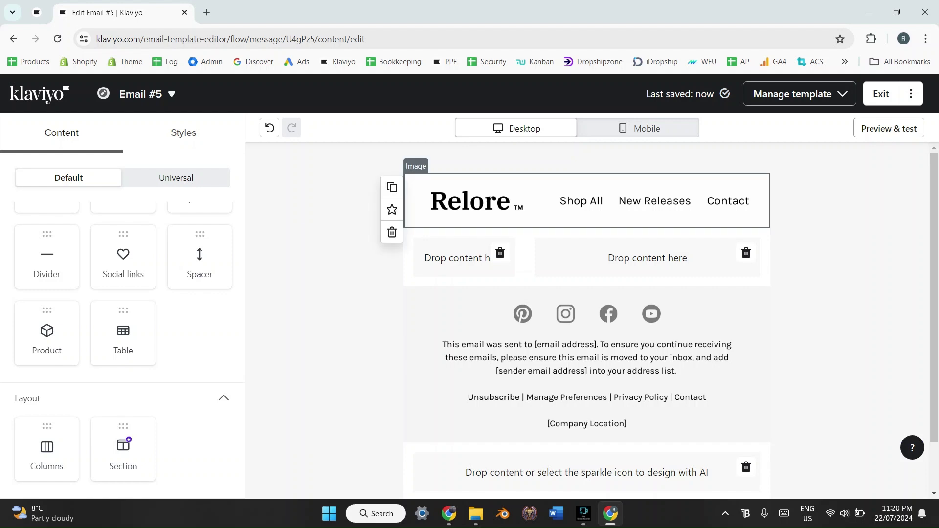
- Add an image block to the narrow column under the header image
scroll(123, 294, up, 4)
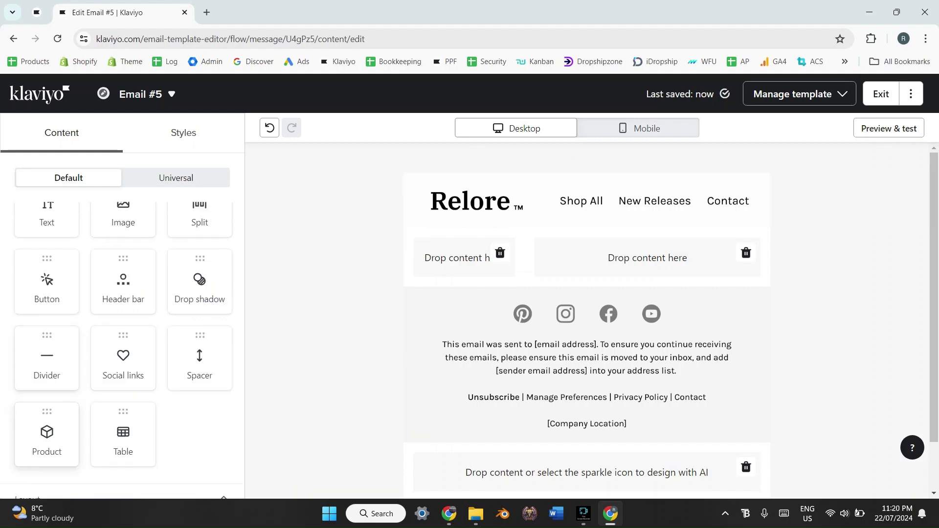
drag(122, 267, 436, 256)
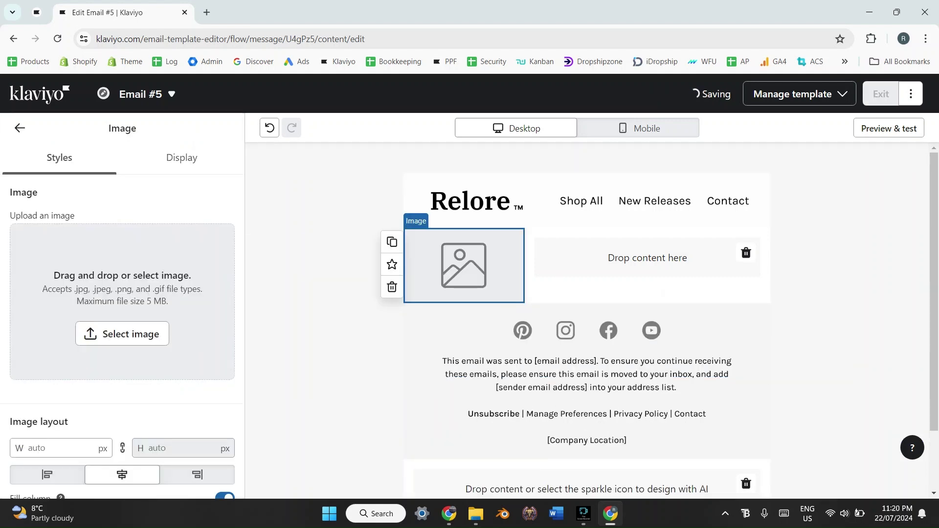
click(19, 128)
- Add a header bar block to the wide column and set its desktop layout to Links and buttons only
scroll(123, 323, down, 4)
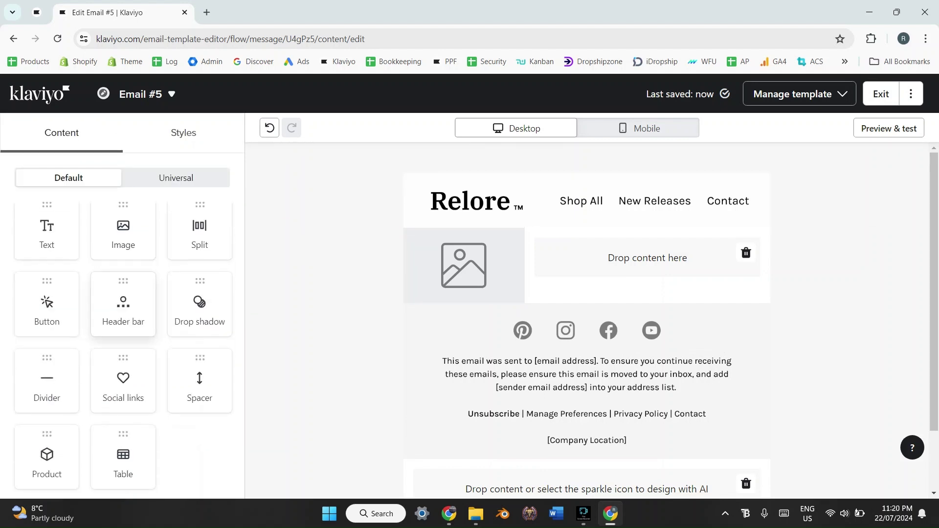
scroll(123, 323, up, 3)
drag(123, 284, 606, 257)
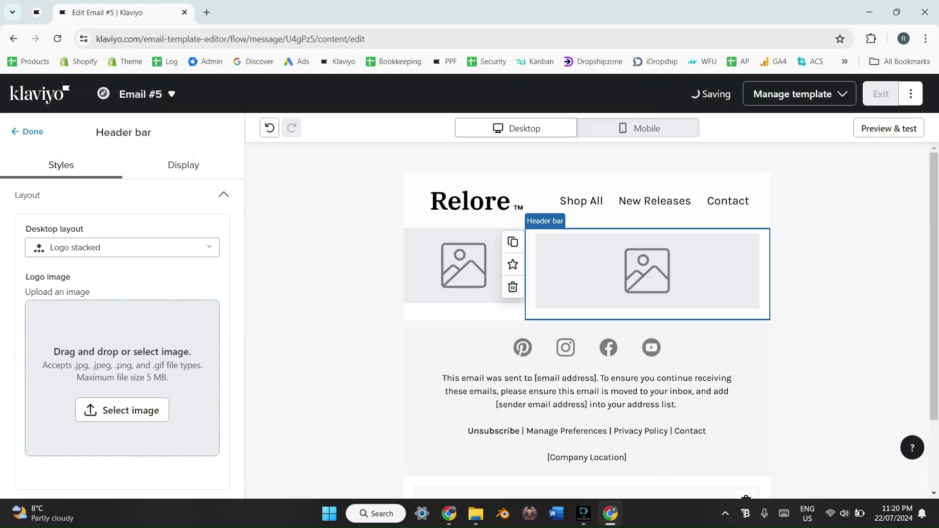
click(122, 248)
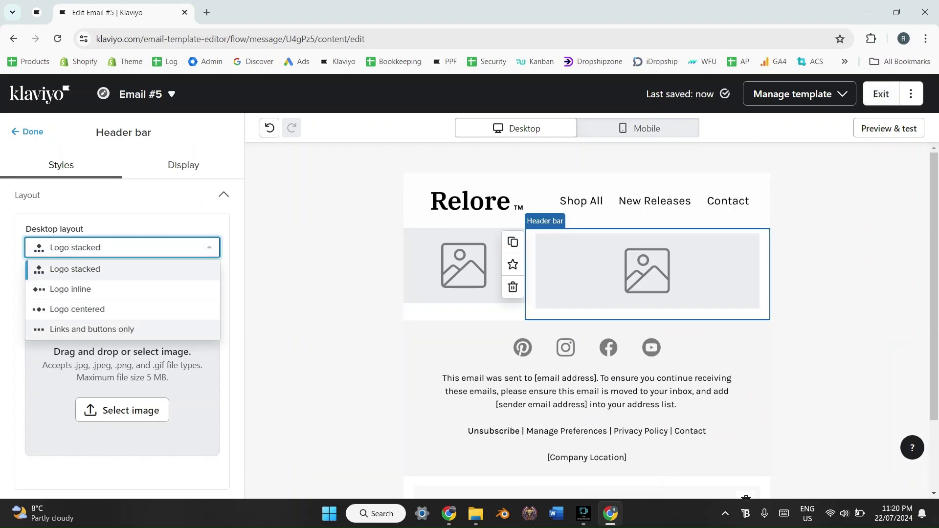
click(92, 329)
click(32, 132)
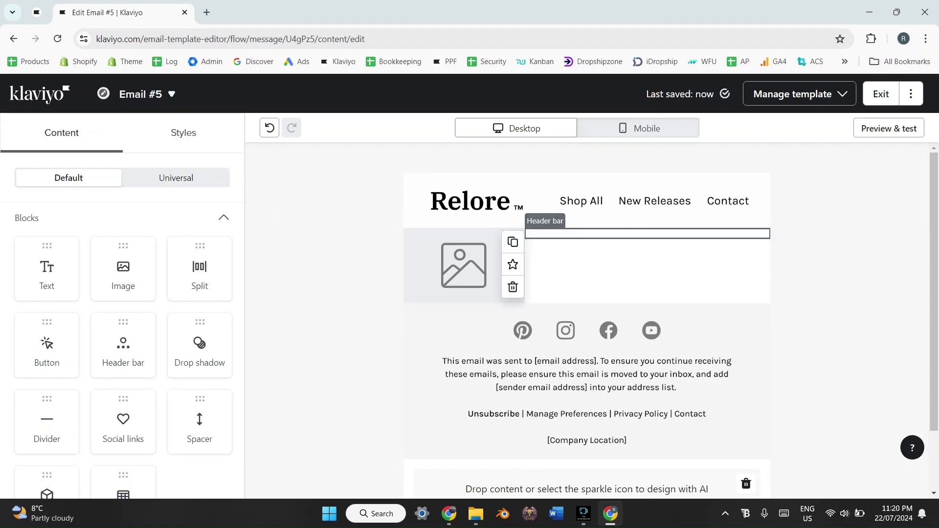
- Fill the narrow column's image block with the black on white-relore-trans logo from the image library
click(464, 265)
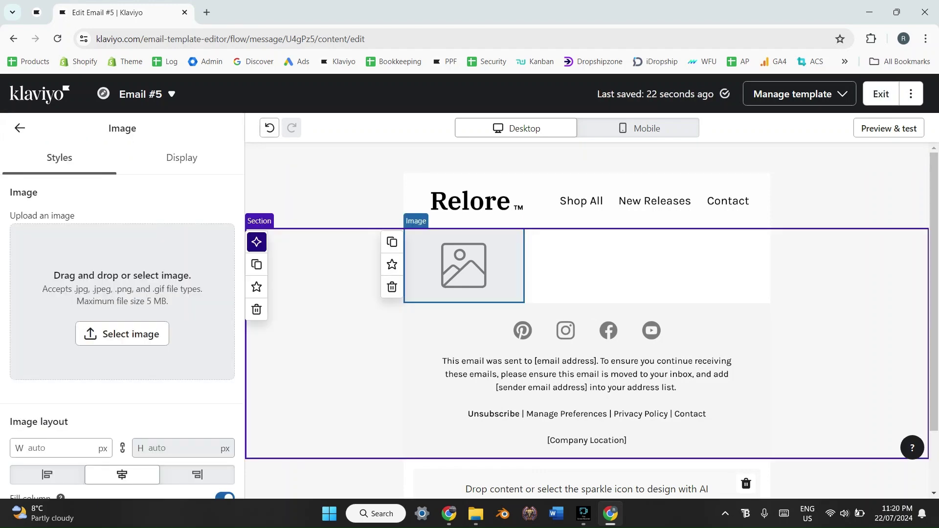
click(120, 333)
scroll(464, 342, down, 5)
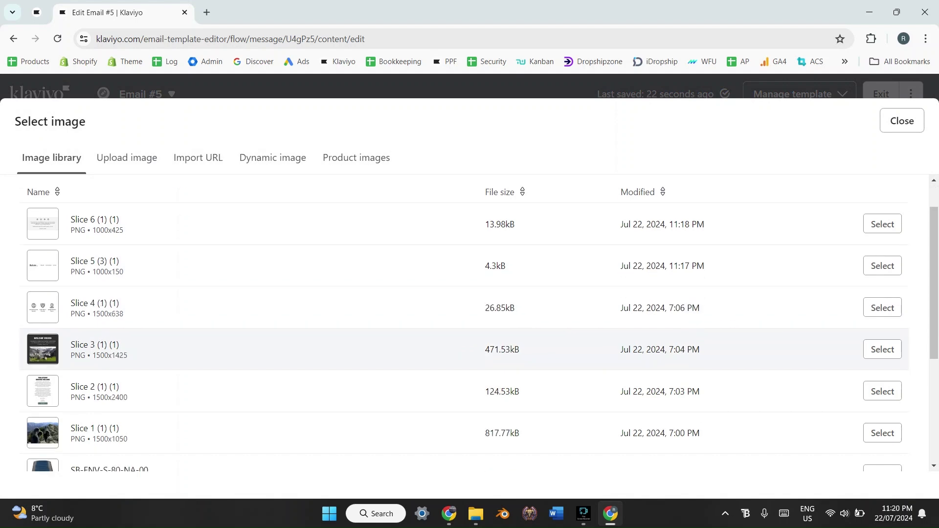
click(650, 447)
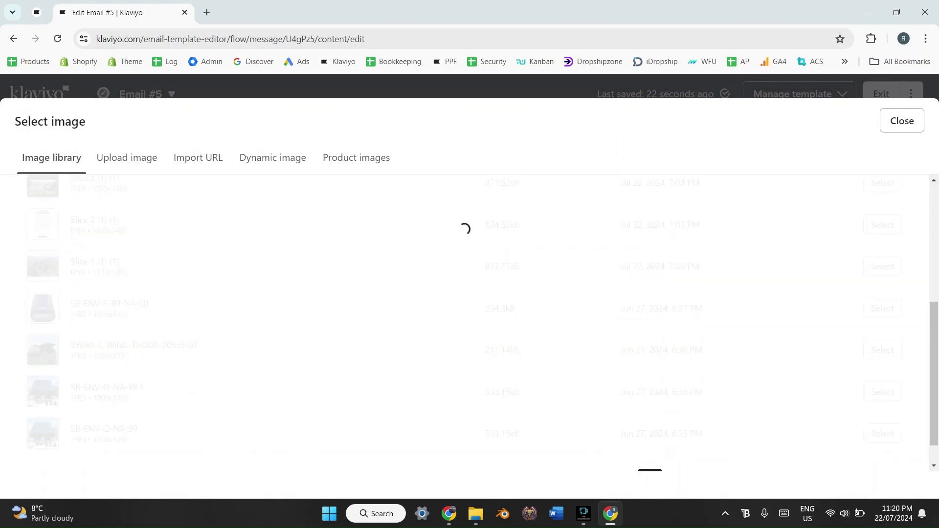
click(882, 311)
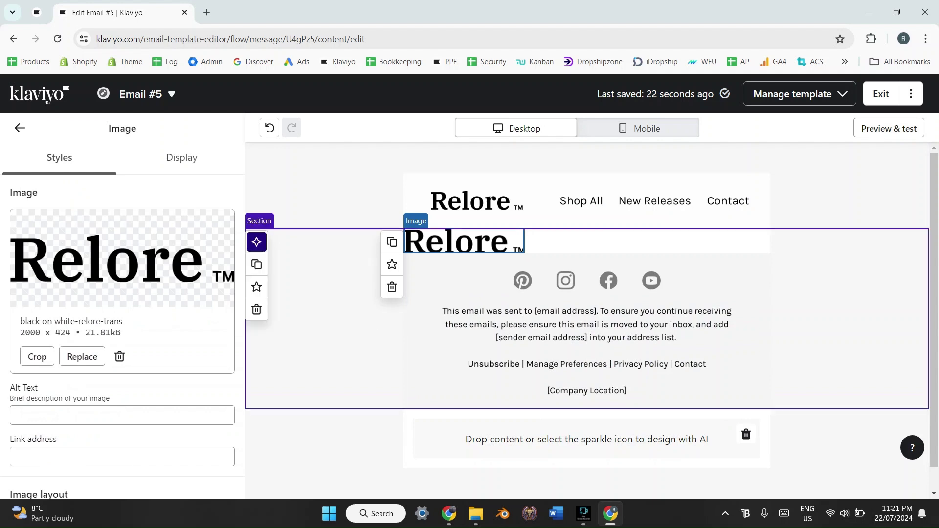
- Add three links to the header bar in the wide column
click(631, 246)
click(631, 234)
scroll(122, 313, down, 1)
scroll(122, 307, down, 4)
scroll(122, 307, up, 4)
scroll(122, 308, down, 2)
scroll(122, 293, down, 3)
scroll(122, 293, up, 4)
click(46, 244)
click(31, 241)
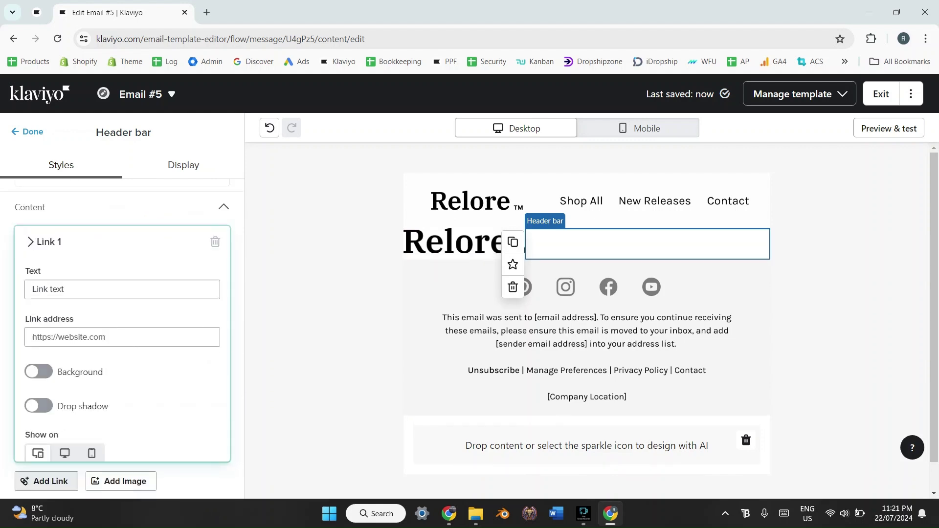
click(47, 280)
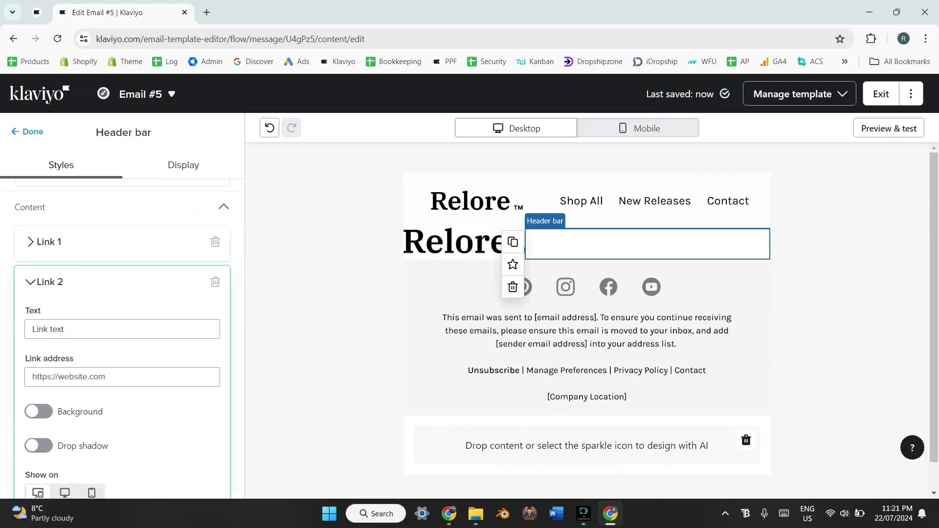
click(46, 282)
click(46, 319)
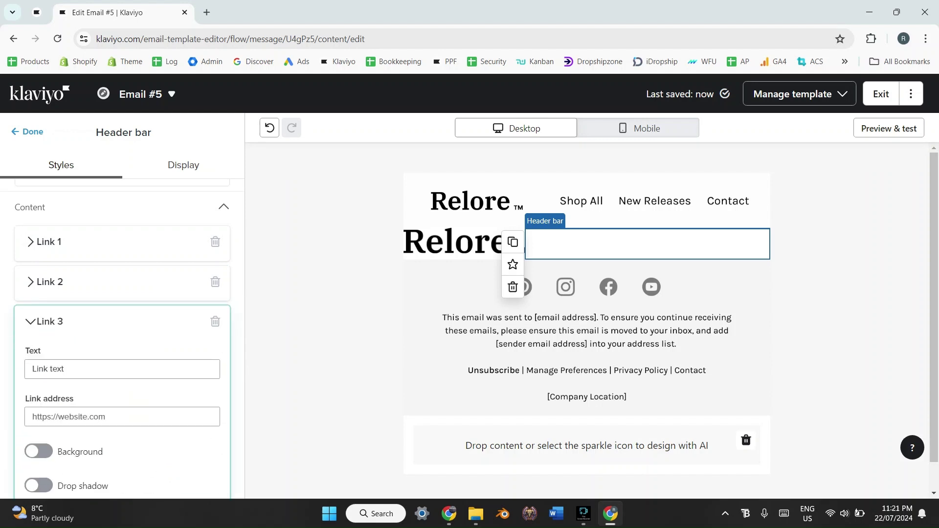
click(47, 321)
scroll(46, 321, down, 1)
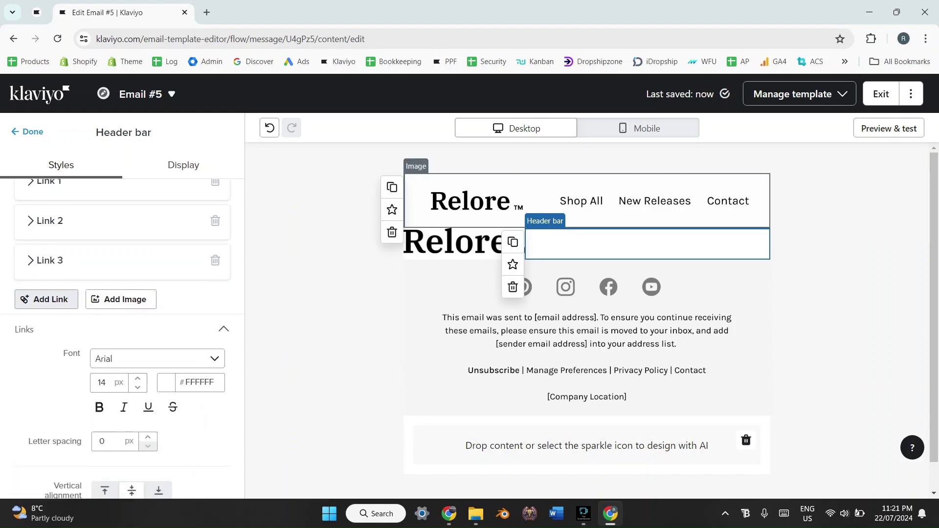
- Set the text of the header bar's Link 1 to Shop All
scroll(122, 293, up, 2)
click(48, 240)
triple_click(122, 289)
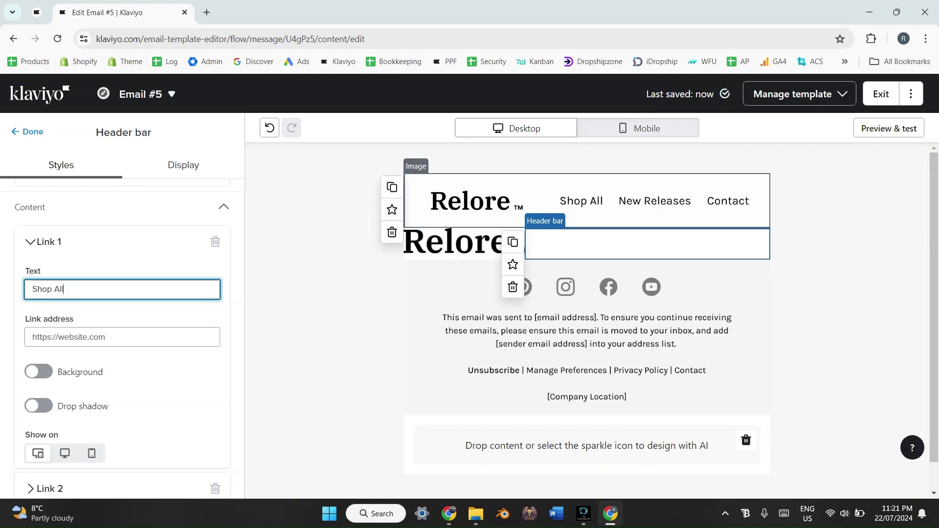
key(Tab)
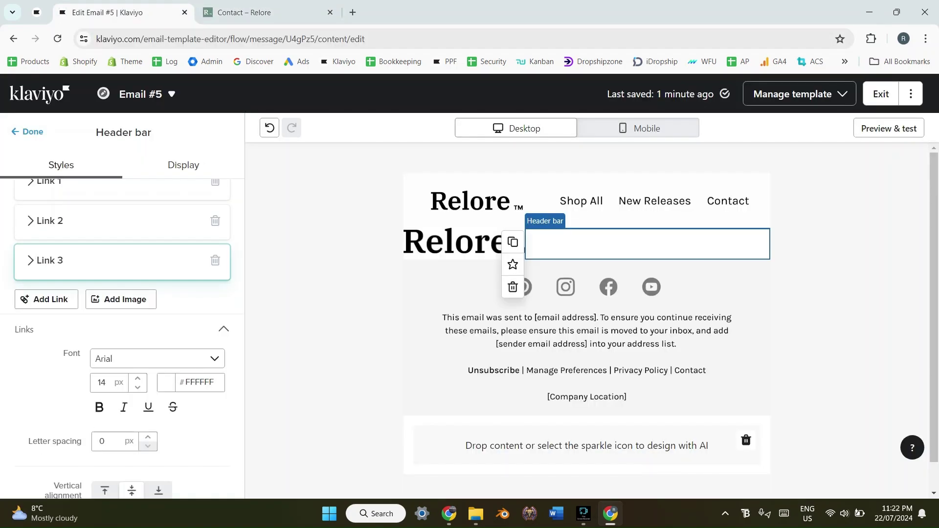
- Set the header bar links' font color to black, #000000
scroll(122, 342, up, 2)
scroll(123, 342, down, 6)
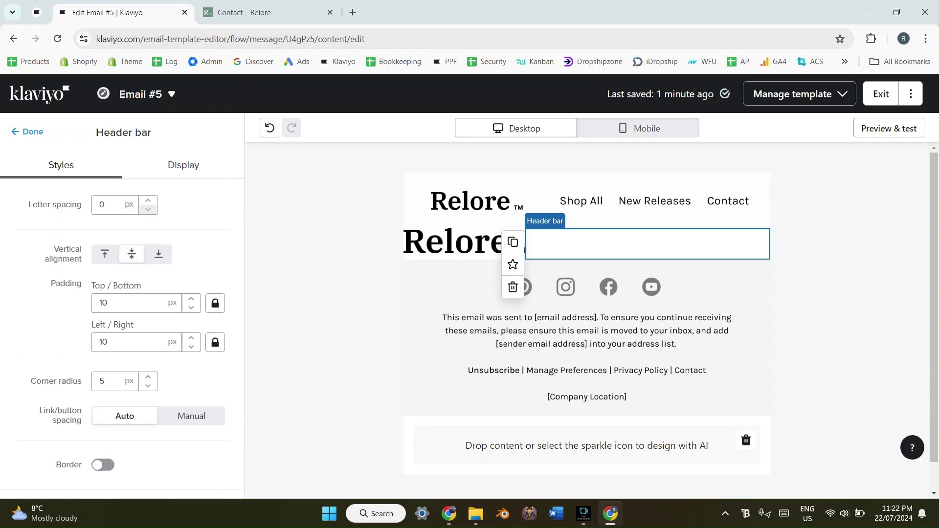
scroll(122, 342, up, 2)
click(166, 259)
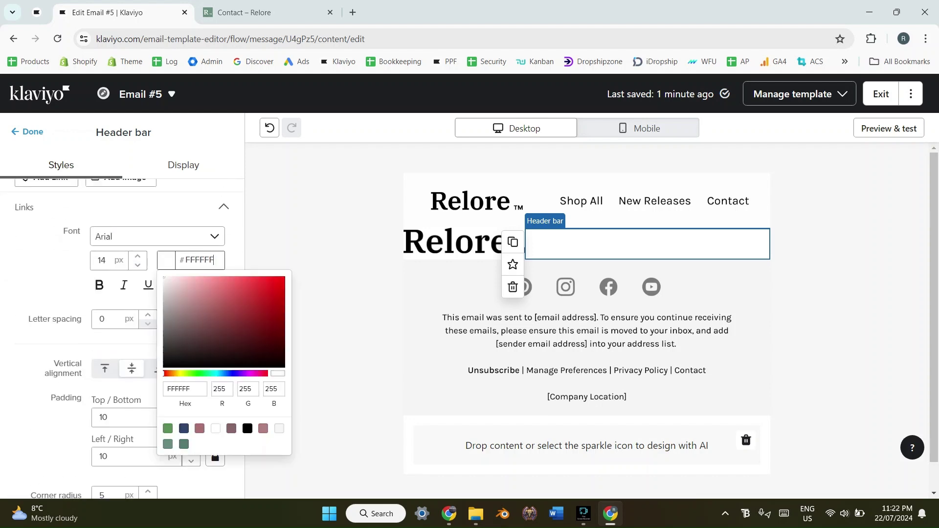
click(165, 364)
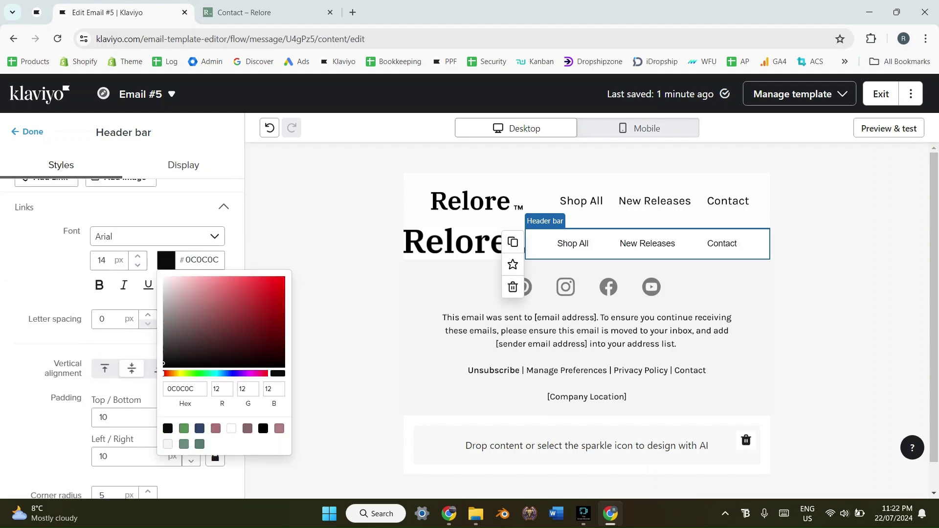
drag(164, 364, 164, 368)
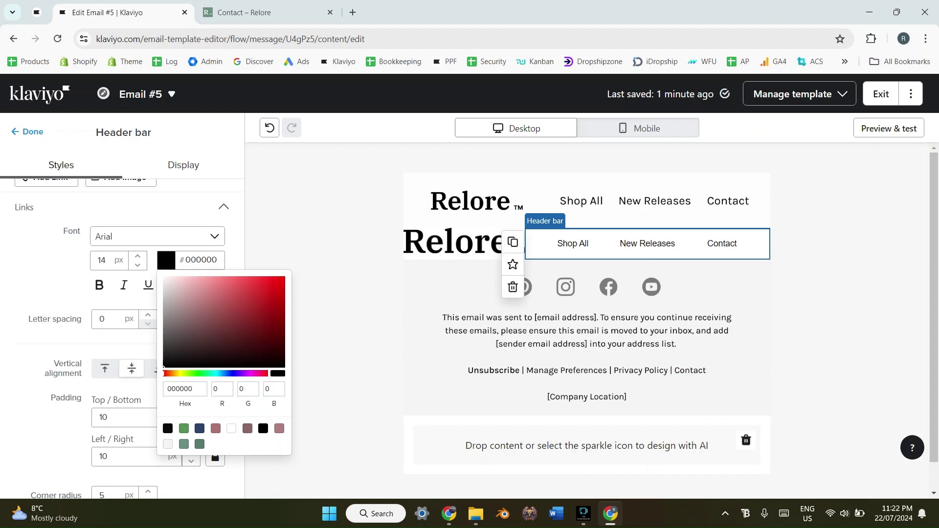
click(53, 291)
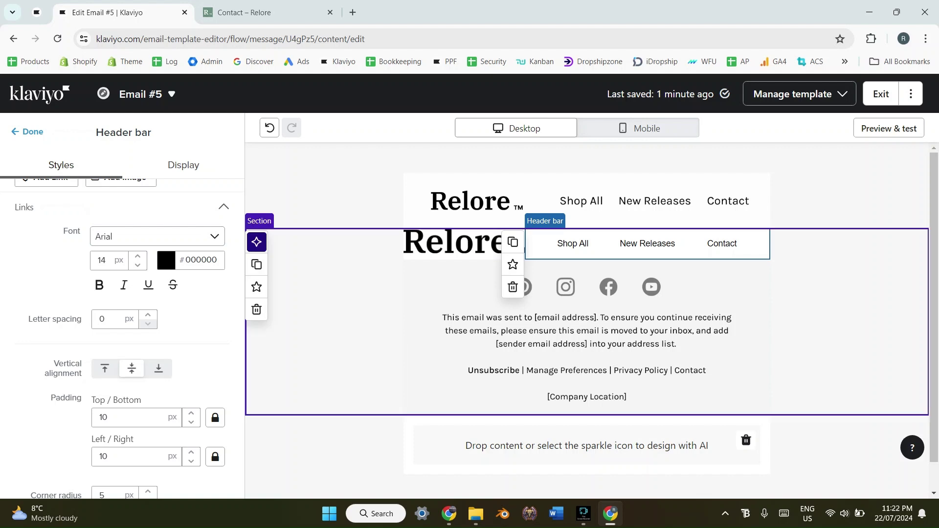
- Open the header bar links' font choices, and check the intro paragraph's font in the Figma welcome email design
click(156, 237)
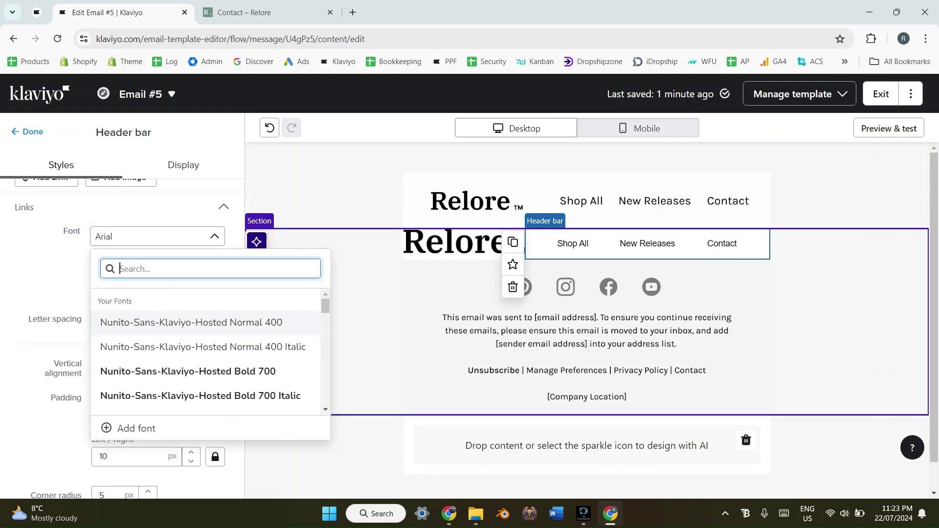
mouse_move(449, 514)
click(447, 430)
scroll(450, 288, up, 8)
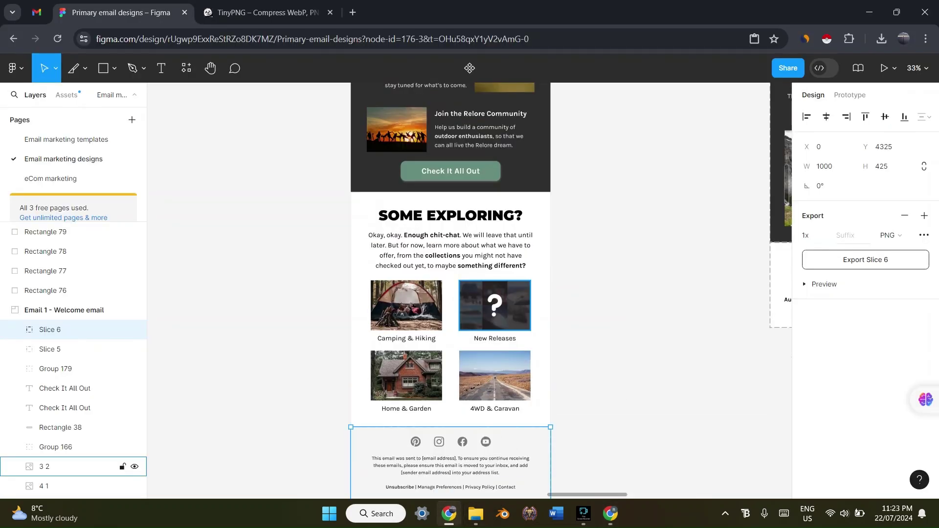
scroll(451, 288, up, 2)
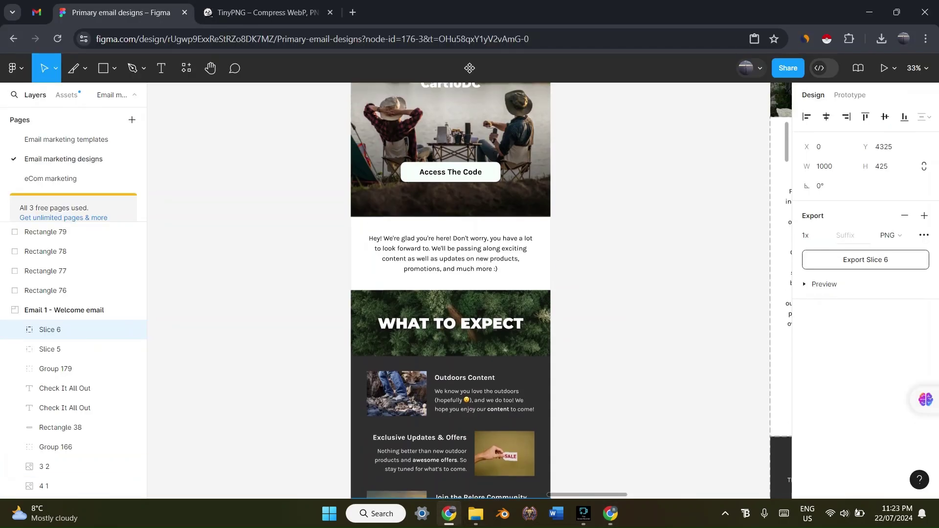
click(451, 253)
mouse_move(610, 513)
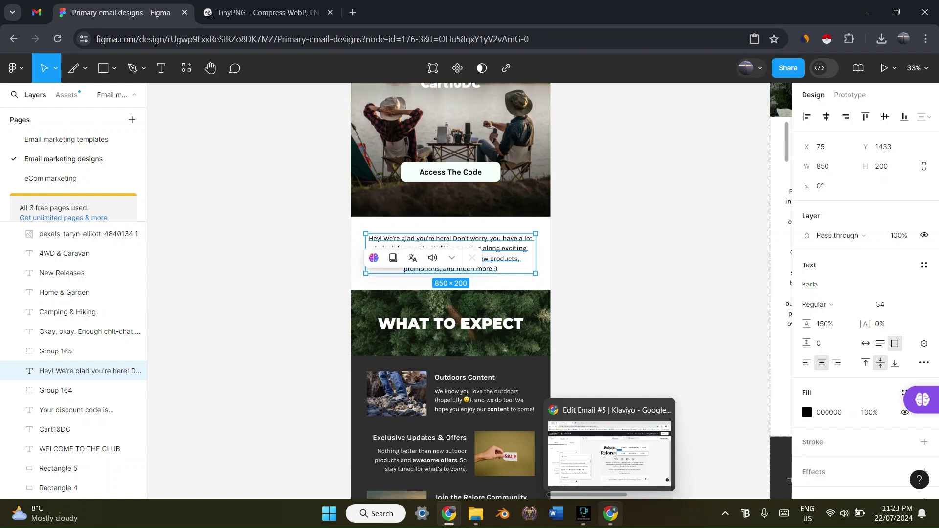
click(610, 454)
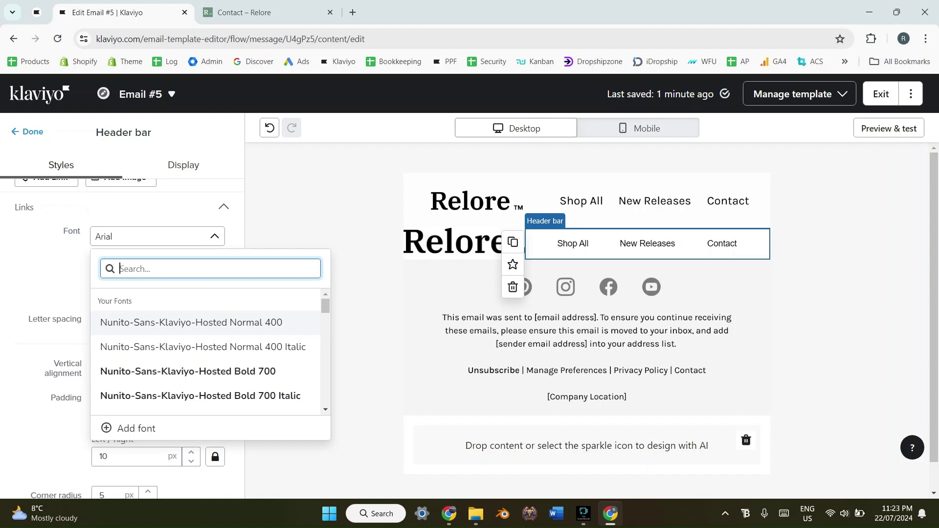
- Search the fonts for "popp" and set the header bar links to Poppins Medium 500
text(poppo)
key(BackSpace)
scroll(162, 364, down, 4)
scroll(162, 365, up, 2)
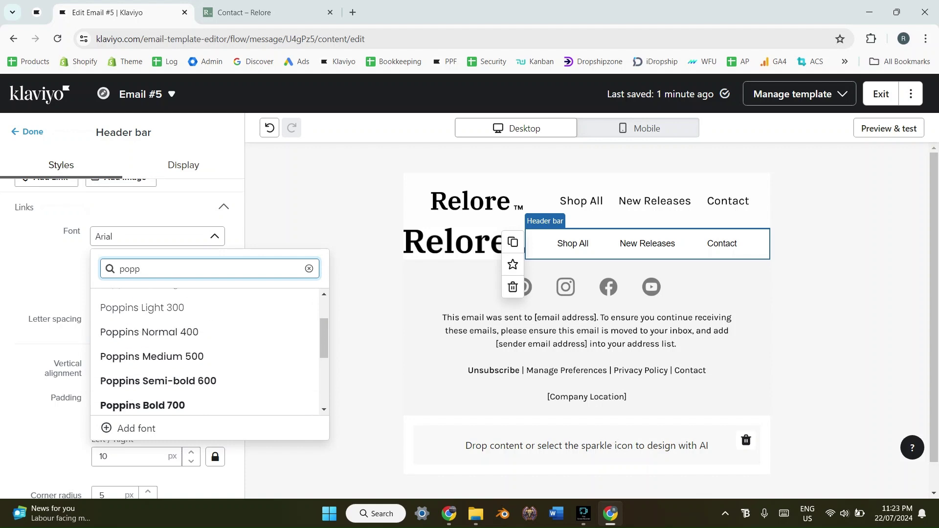
click(161, 360)
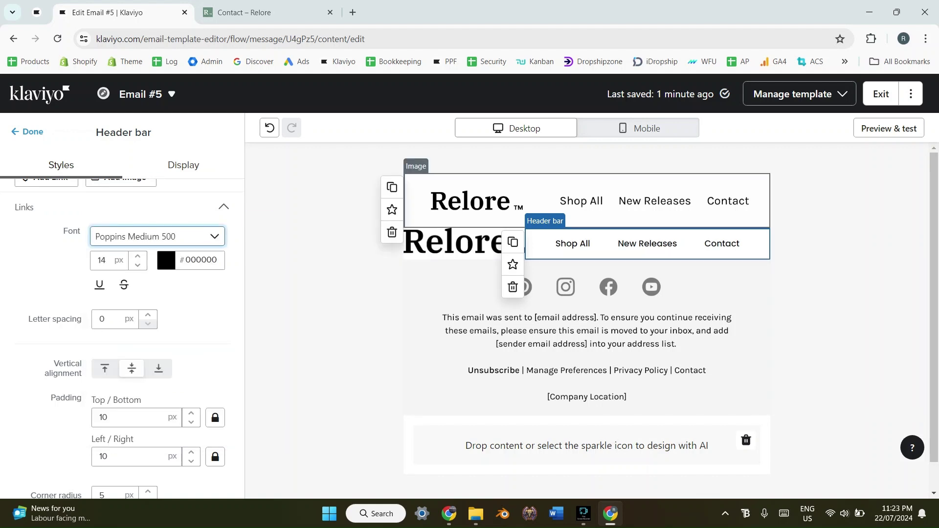
- Examine the size, padding and corner radius settings of the header bar links and the layout settings of the logo image
click(137, 256)
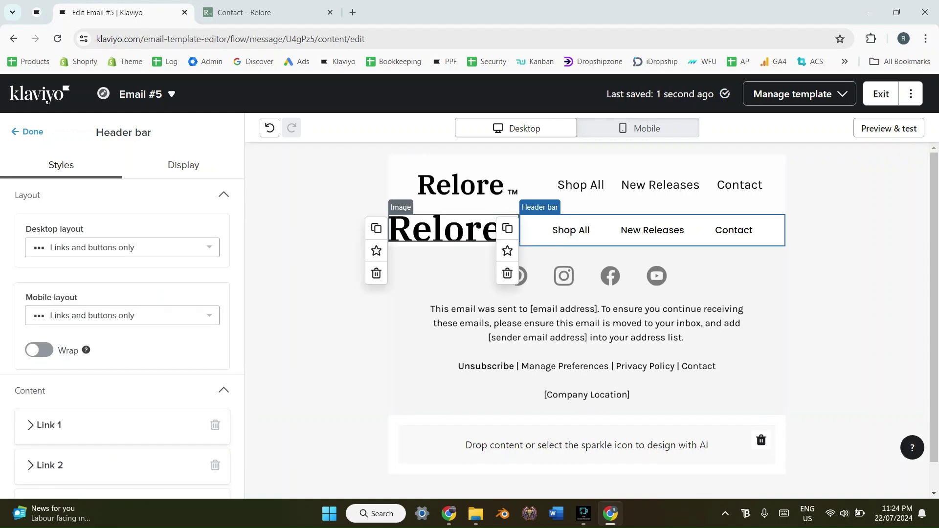
click(450, 229)
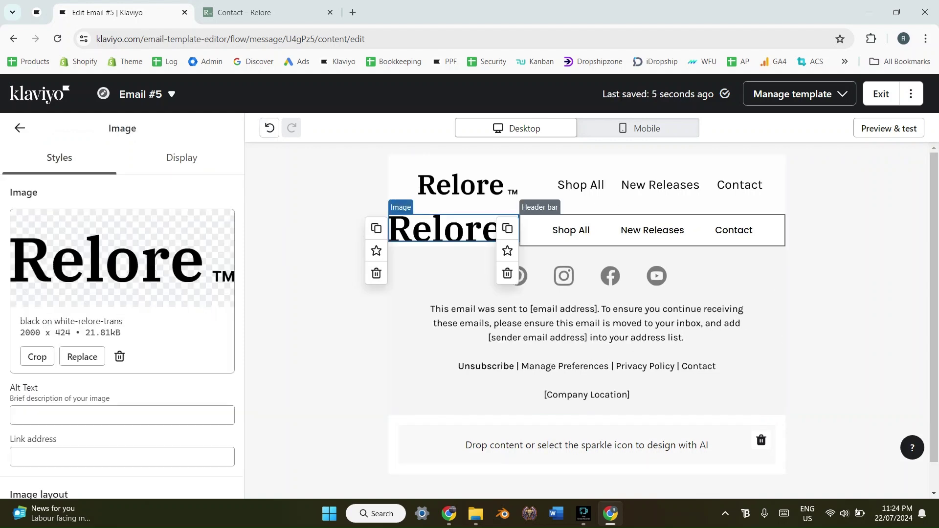
click(604, 232)
scroll(104, 307, down, 8)
scroll(123, 337, down, 3)
scroll(122, 337, up, 3)
scroll(122, 337, up, 1)
scroll(122, 337, down, 1)
double_click(66, 337)
scroll(66, 337, down, 3)
scroll(123, 338, down, 1)
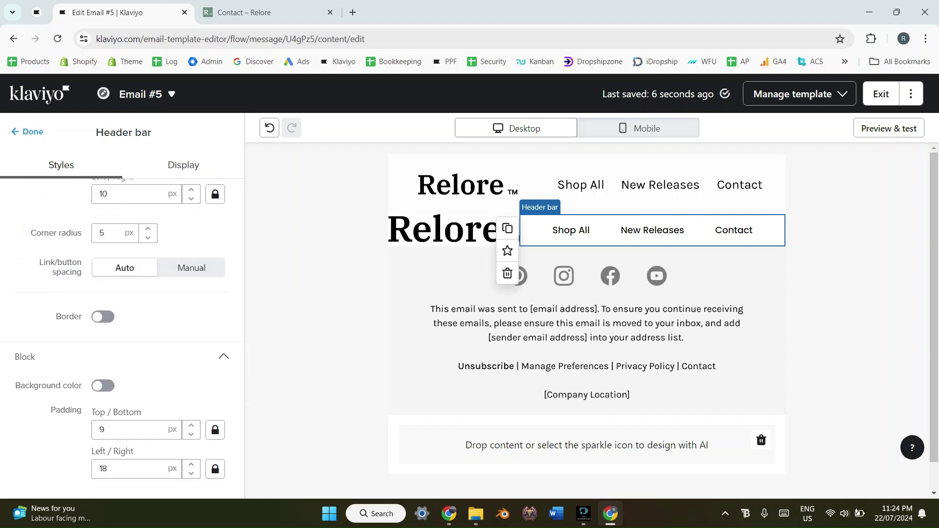
click(452, 229)
scroll(122, 337, down, 5)
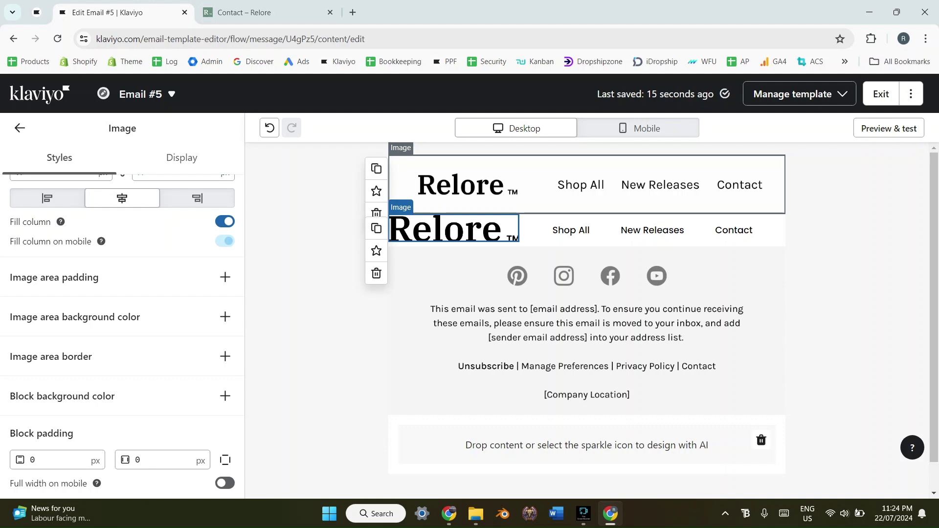
- Set the header bar links' padding to 15 px top and bottom and 0 px at the sides, with a corner radius of 0
click(652, 230)
scroll(122, 337, down, 8)
click(191, 291)
click(191, 339)
click(191, 339)
click(37, 12)
click(122, 12)
scroll(122, 337, down, 3)
click(148, 237)
- Following the Figma design, set the header bar's block padding to 20 px top and bottom, 40 px left and 10 px right
click(37, 12)
click(123, 12)
click(215, 469)
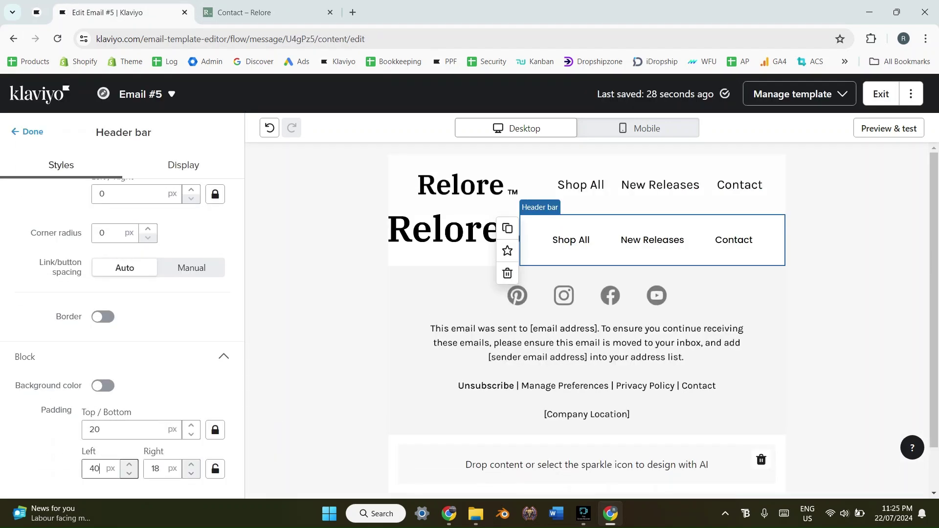
- Give the logo image separate area padding of 20 px top, 20 px bottom, 40 px left and 5 px right
click(448, 231)
scroll(122, 337, down, 5)
click(37, 12)
click(122, 13)
click(225, 277)
click(225, 306)
text(4020)
click(53, 333)
text(20)
click(159, 333)
text(5)
- Compare the logo with the Figma header design and turn off Fill column for the logo image
scroll(122, 337, up, 3)
click(37, 12)
click(122, 12)
click(225, 344)
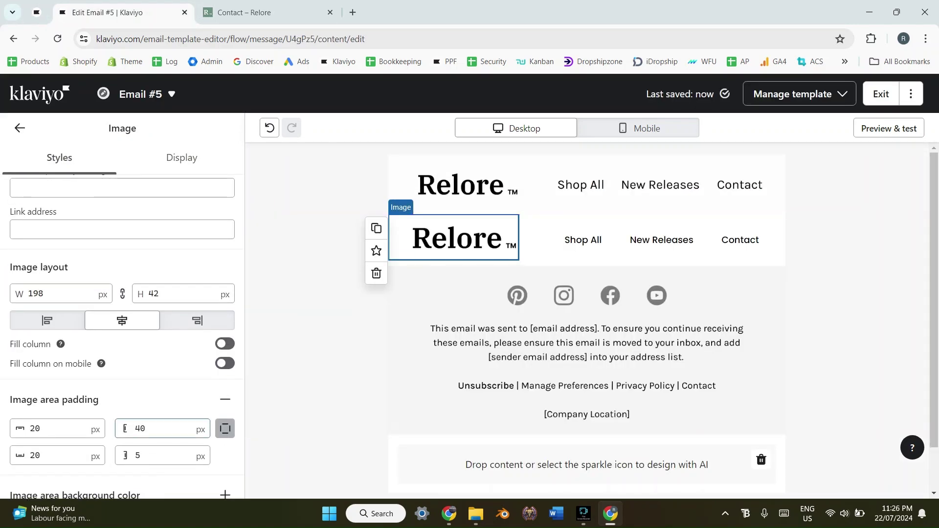
- Review the header bar, logo image and their section, comparing the header's spacing with the Figma design
click(660, 240)
scroll(122, 337, down, 3)
click(37, 12)
click(122, 13)
click(318, 342)
scroll(587, 318, down, 1)
scroll(587, 318, up, 1)
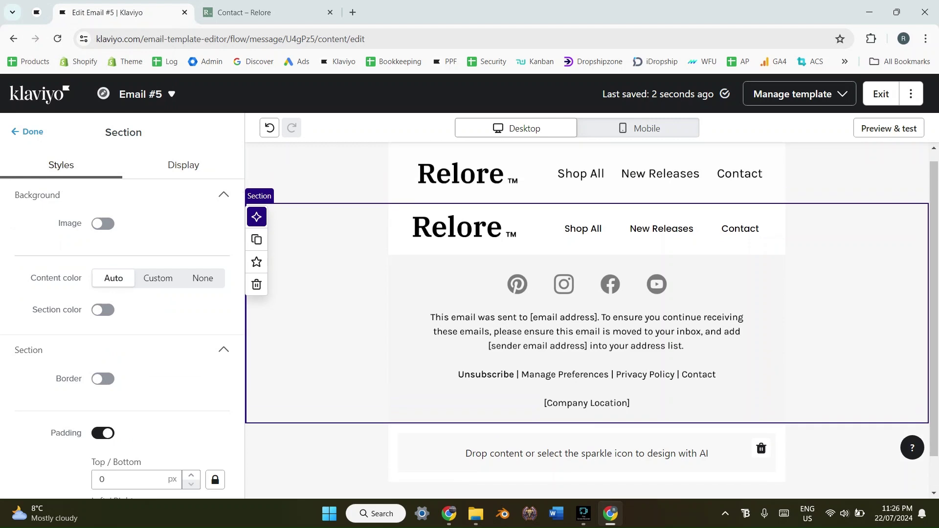
click(454, 238)
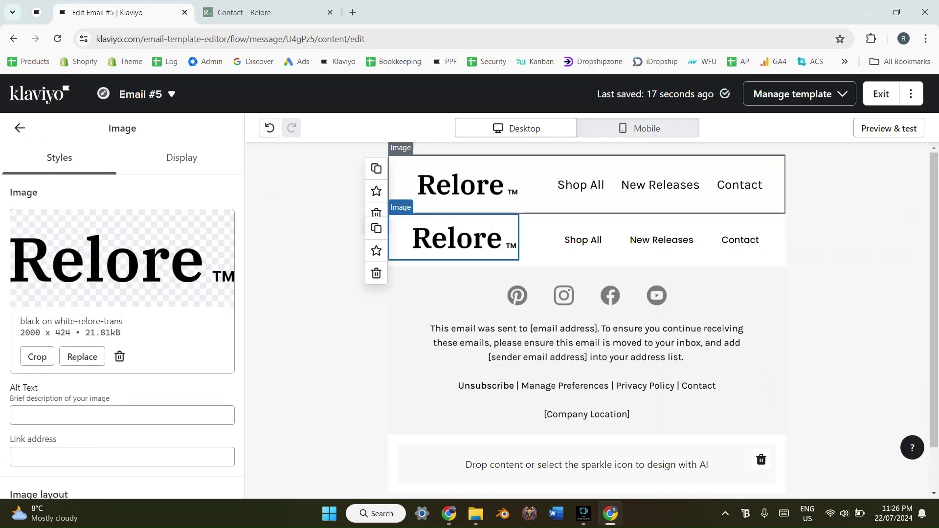
click(586, 185)
click(652, 240)
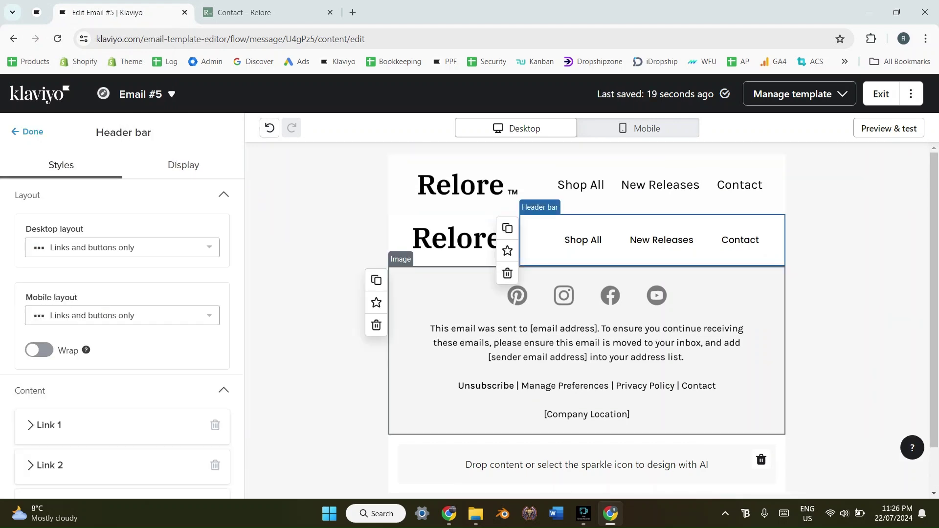
click(453, 237)
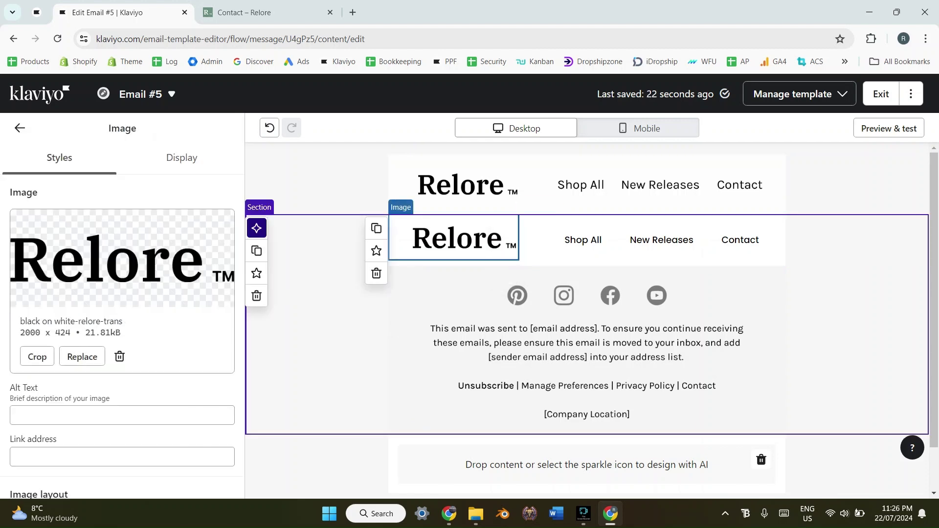
click(652, 240)
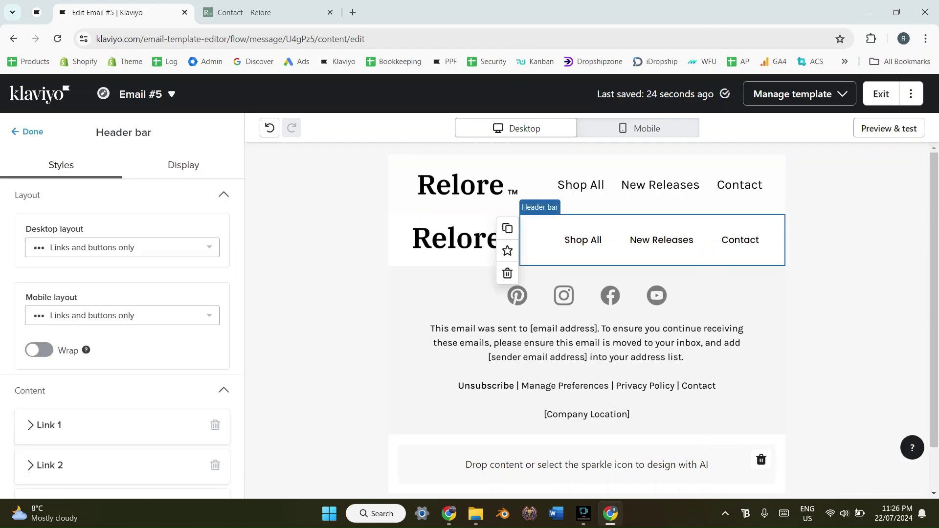
- Examine how the logo and header bar are laid out in the mobile view compared with the desktop view, including their padding
click(636, 128)
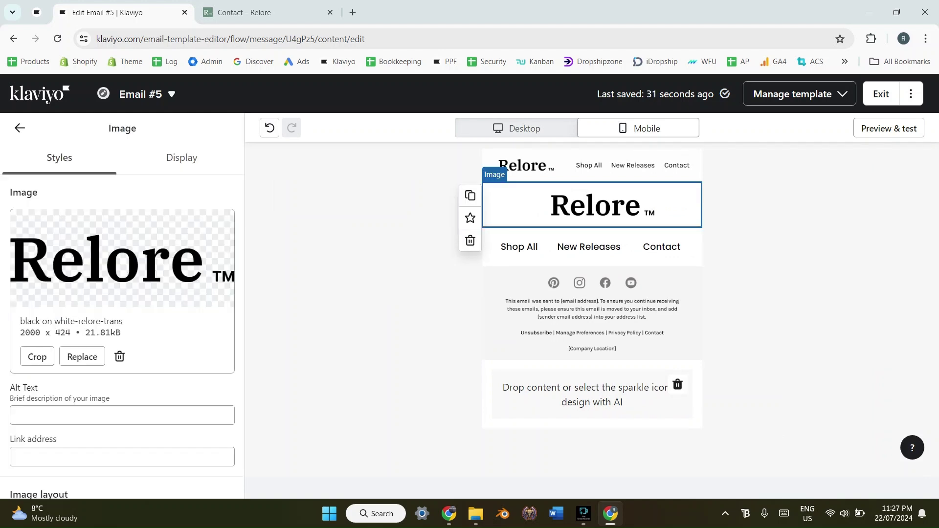
click(547, 248)
scroll(122, 284, down, 3)
scroll(122, 294, down, 7)
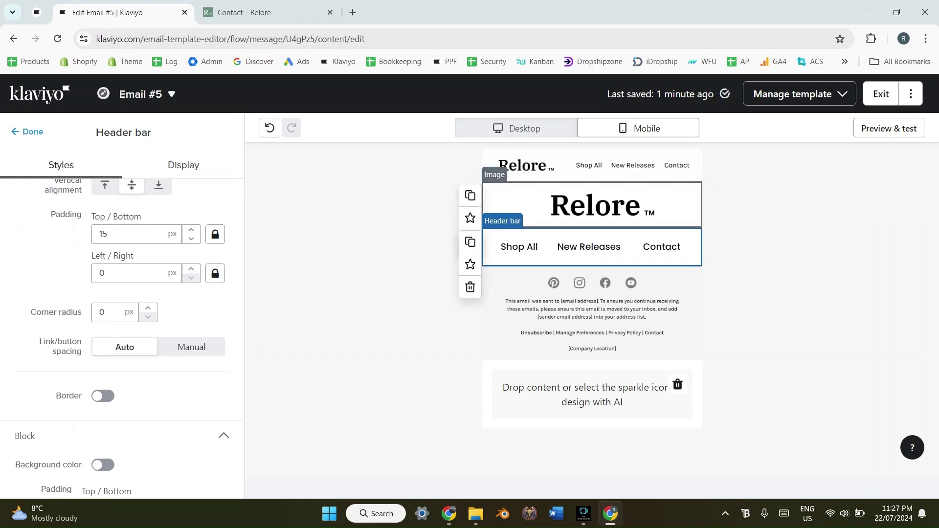
scroll(190, 269, down, 2)
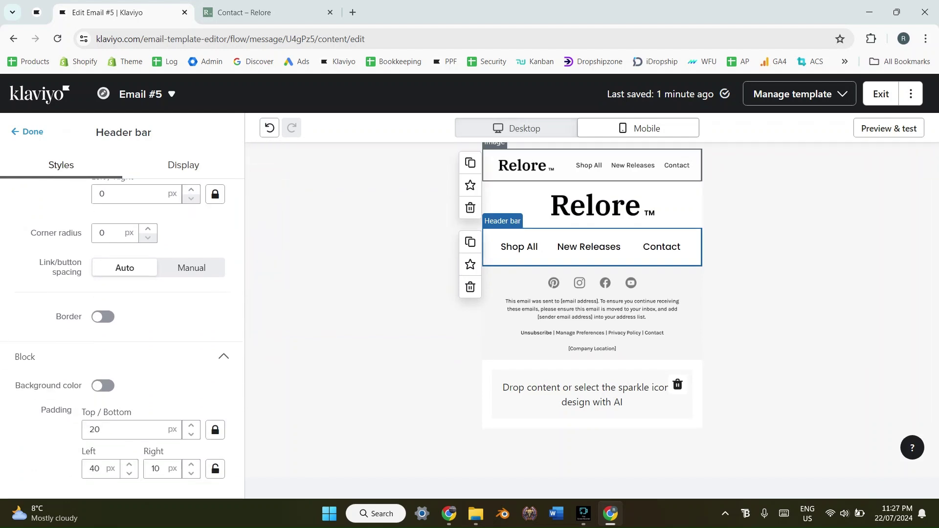
click(516, 129)
click(450, 238)
click(638, 129)
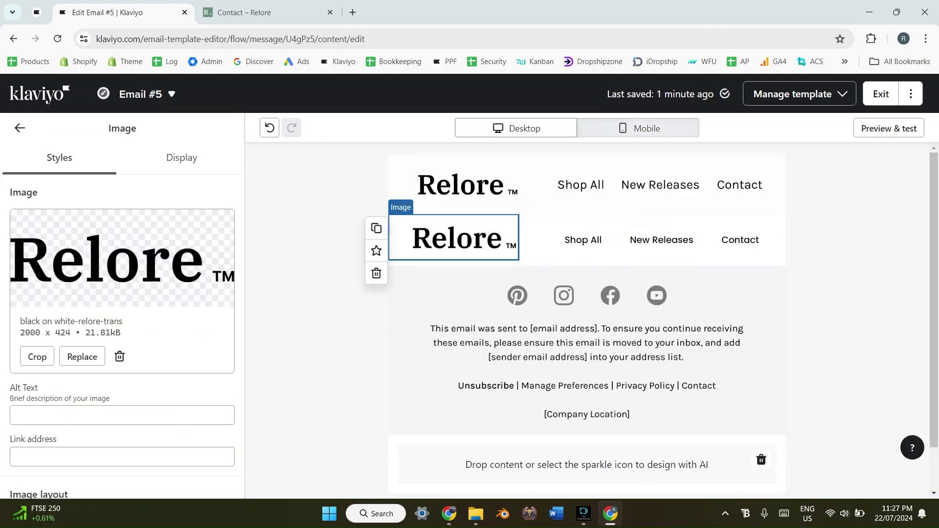
- Apply the same visibility to all blocks in the logo-and-links section and limit it to Desktop only
click(516, 128)
click(332, 239)
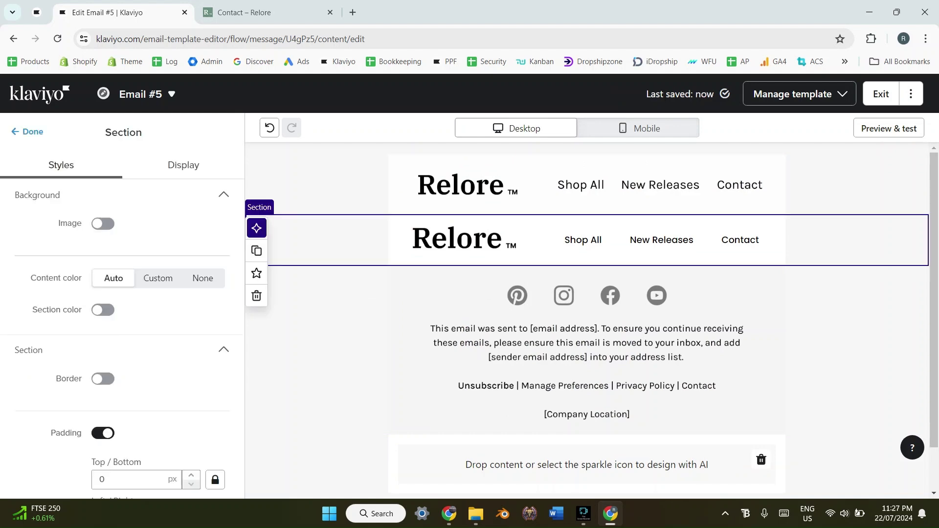
click(183, 166)
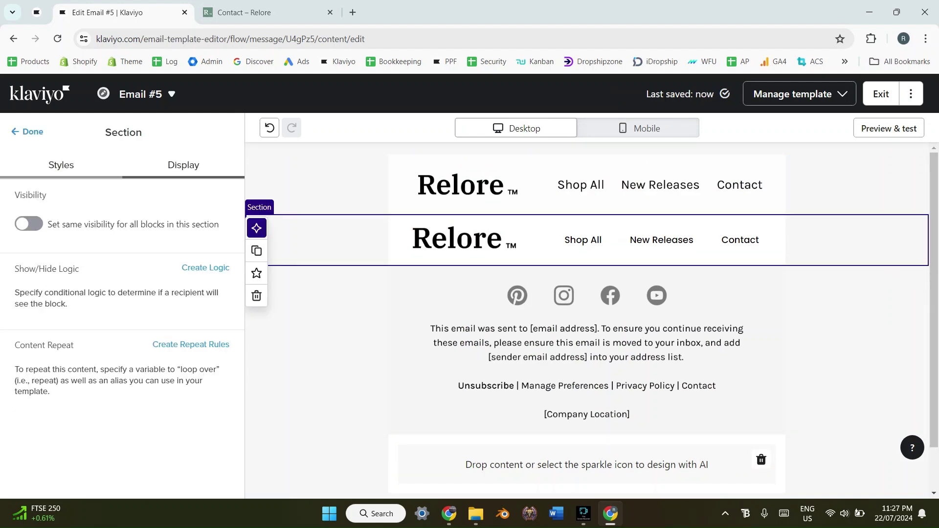
click(29, 224)
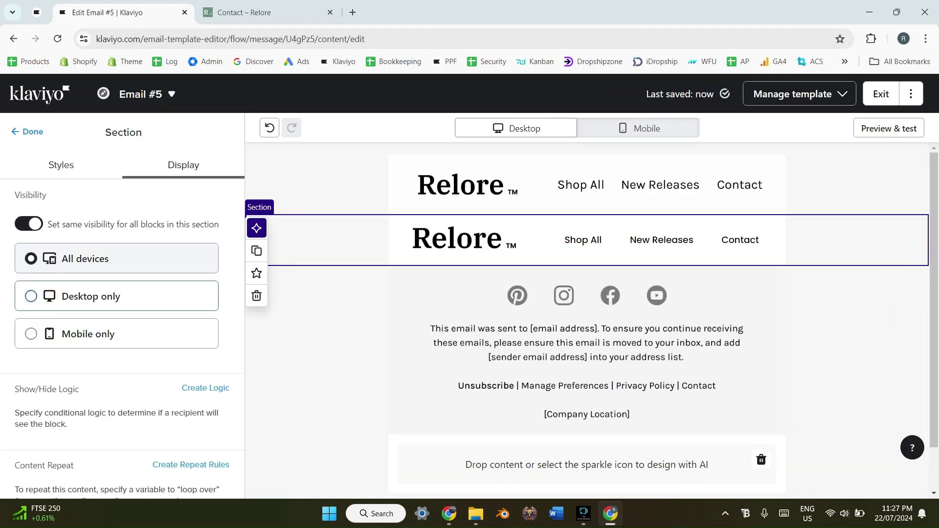
click(91, 296)
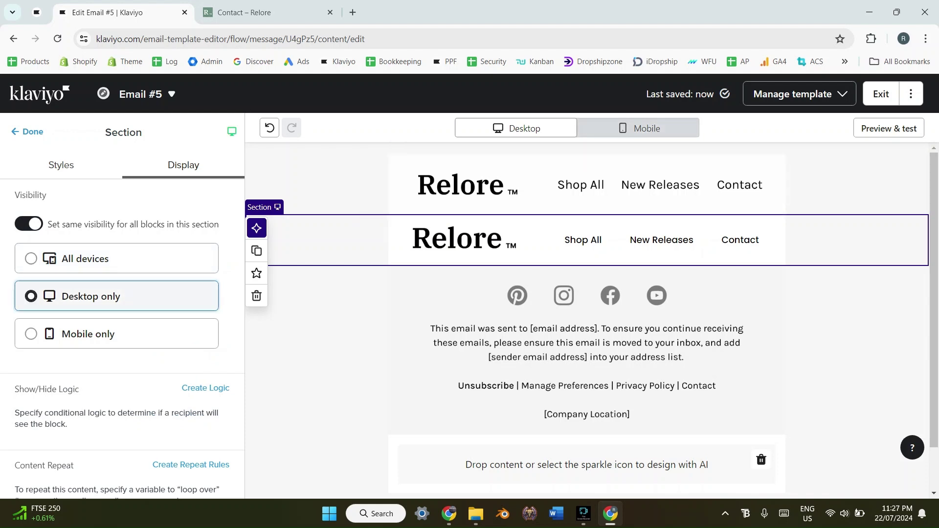
- Check the mobile view for the desktop-only header and look over the available content blocks
click(638, 128)
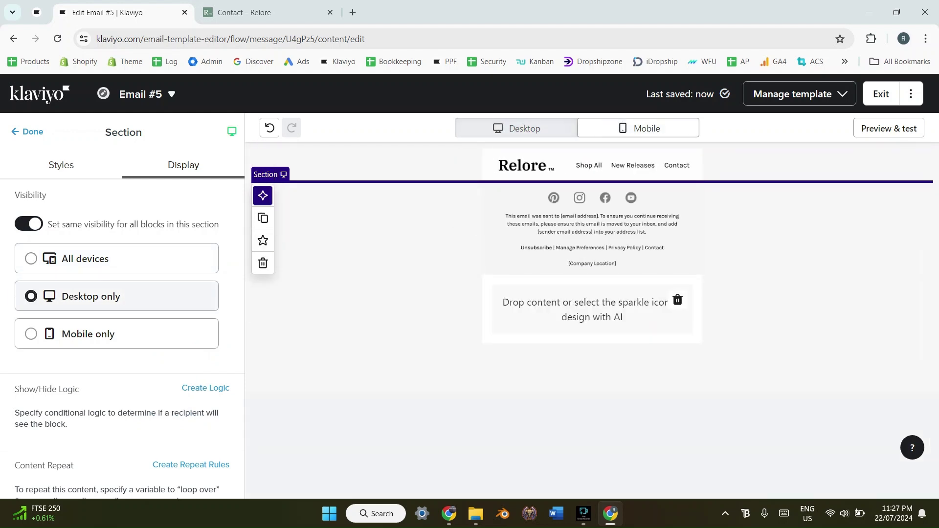
click(28, 132)
scroll(122, 343, down, 3)
scroll(122, 342, up, 3)
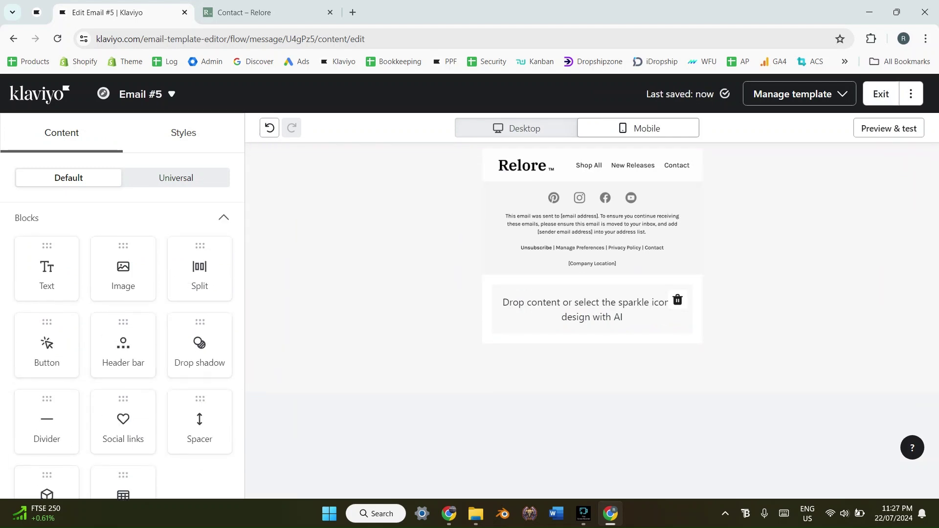
click(516, 128)
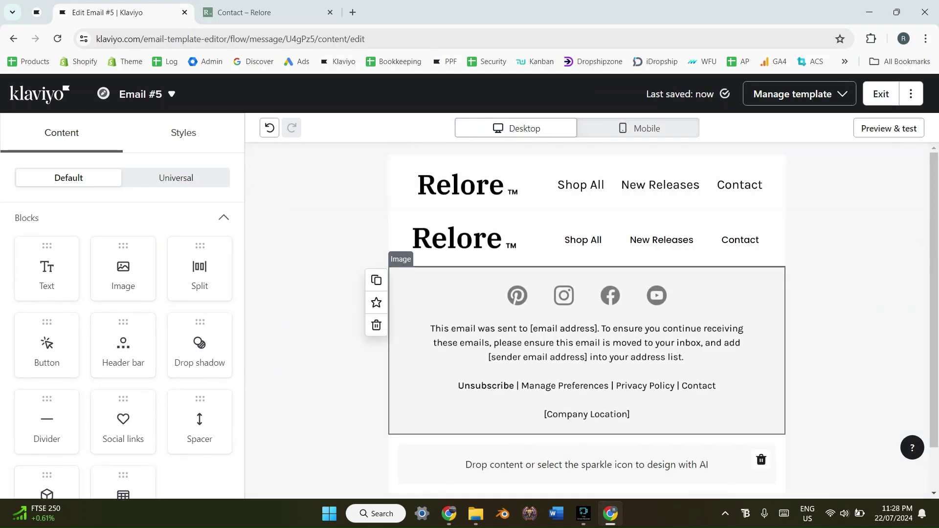
- Delete the section holding the exported header image above the editable logo-and-links header
click(333, 241)
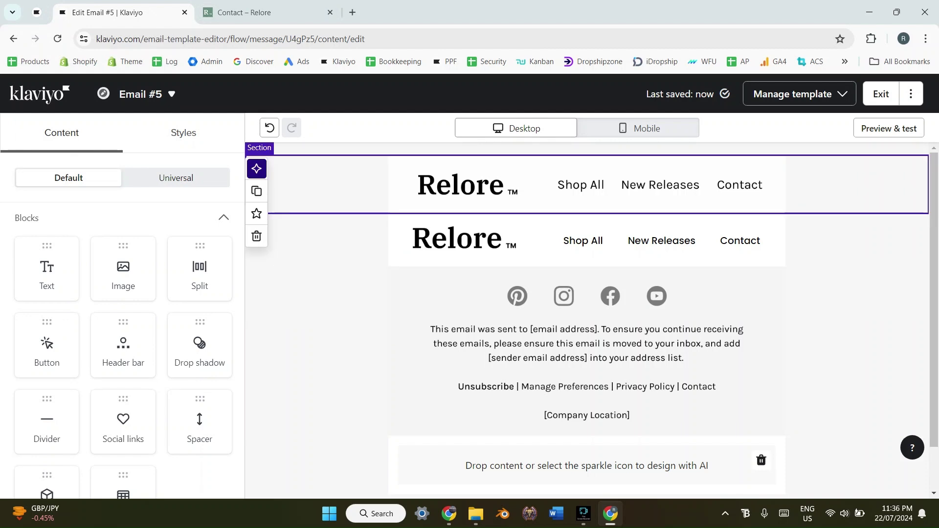
click(638, 128)
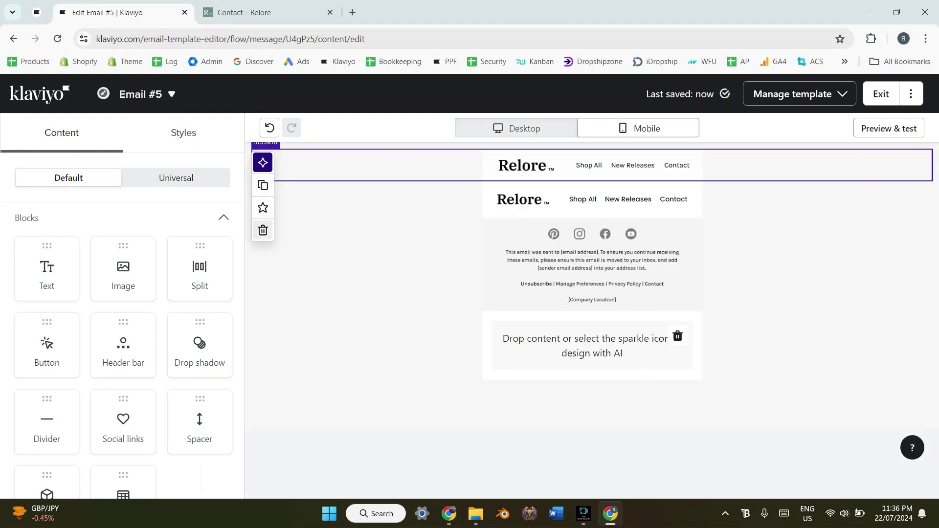
click(263, 230)
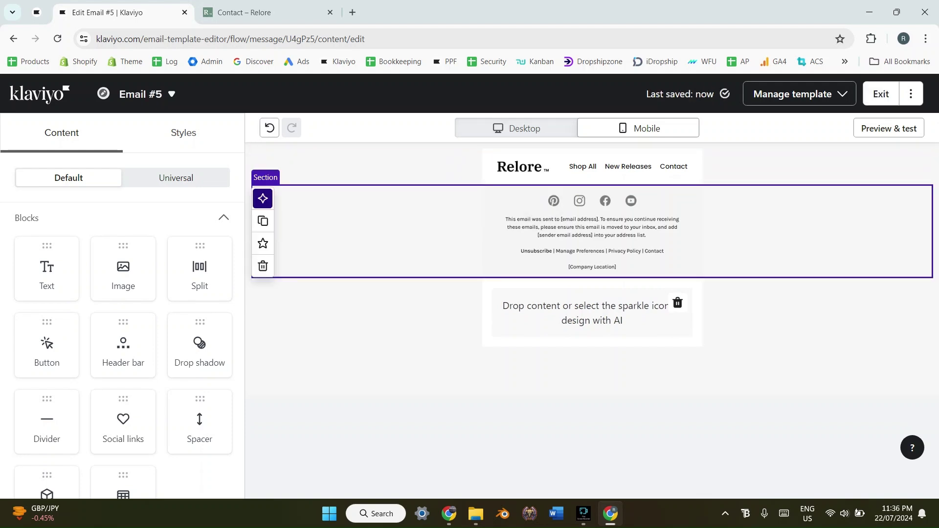
- Check the device visibility of the mobile and desktop header sections, comparing the email in both views
click(391, 167)
click(183, 165)
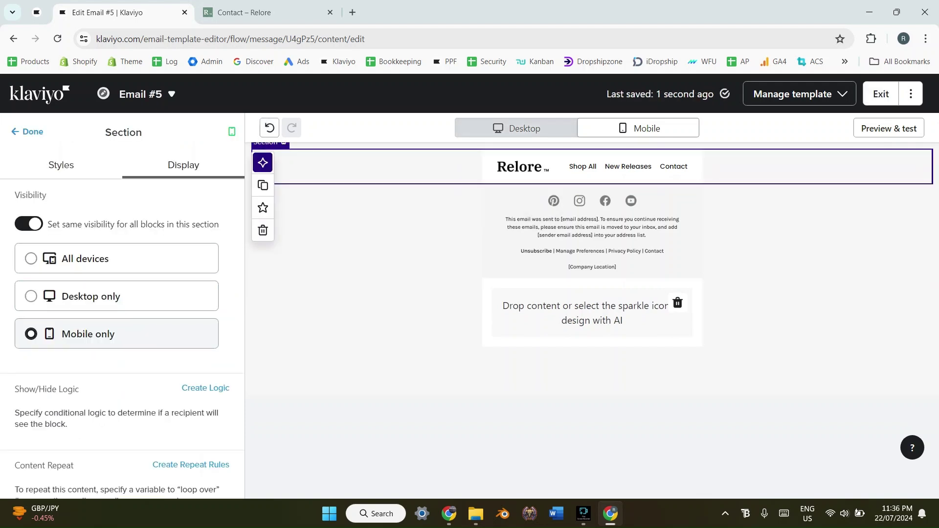
click(516, 128)
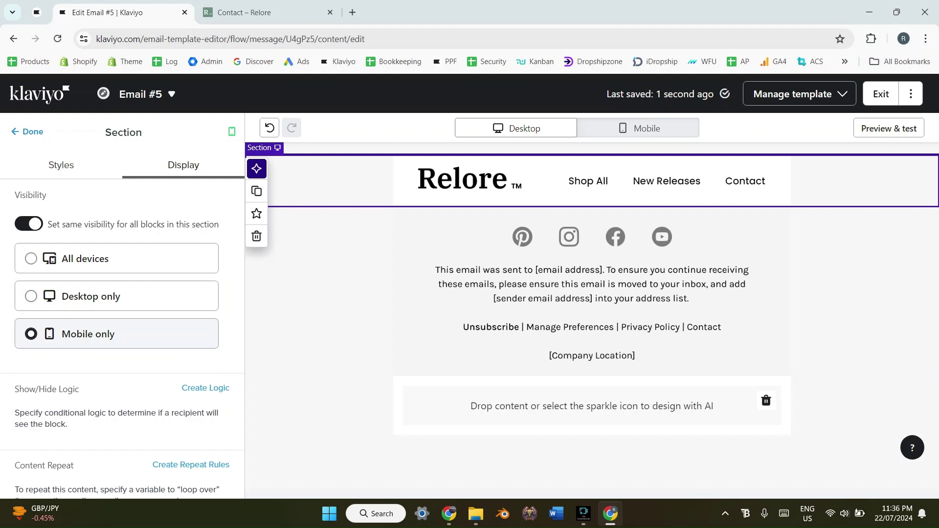
click(91, 296)
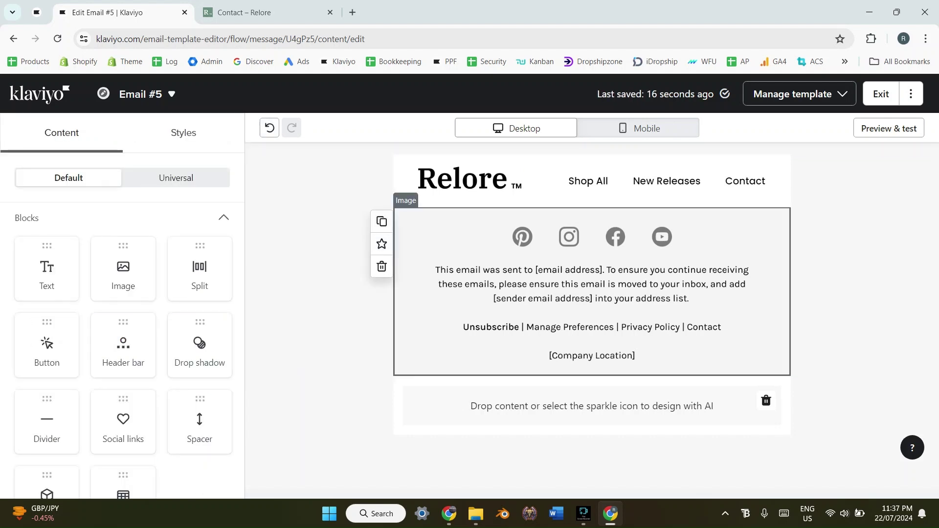
click(638, 128)
click(515, 128)
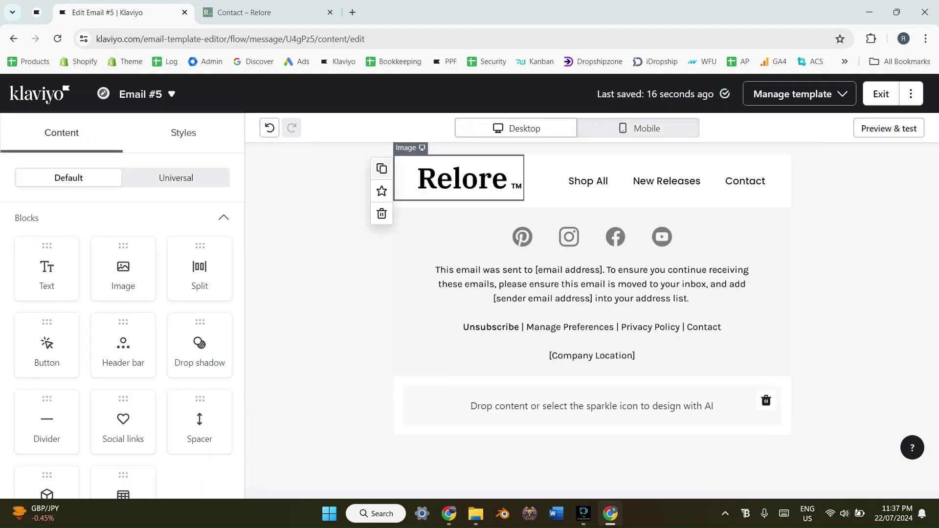
- View the option for saving the desktop and mobile header sections as universal content, without creating any
click(338, 180)
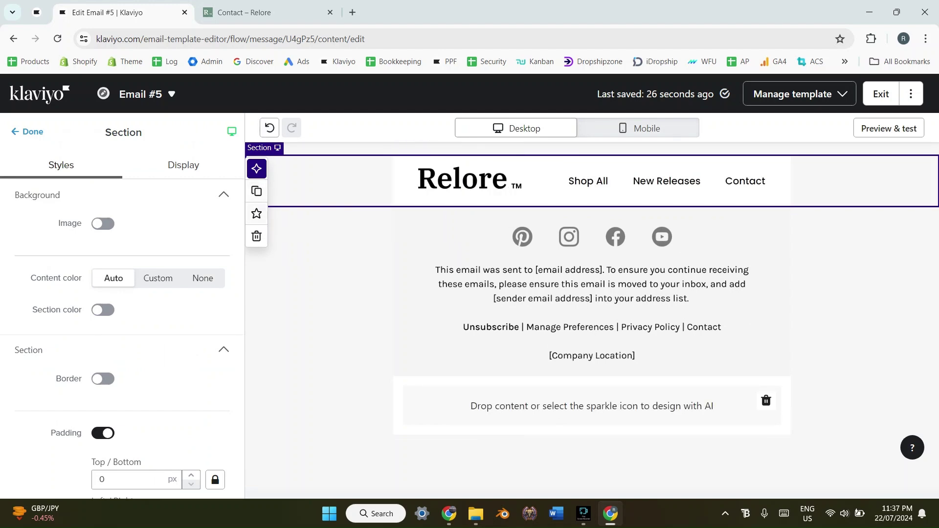
click(256, 213)
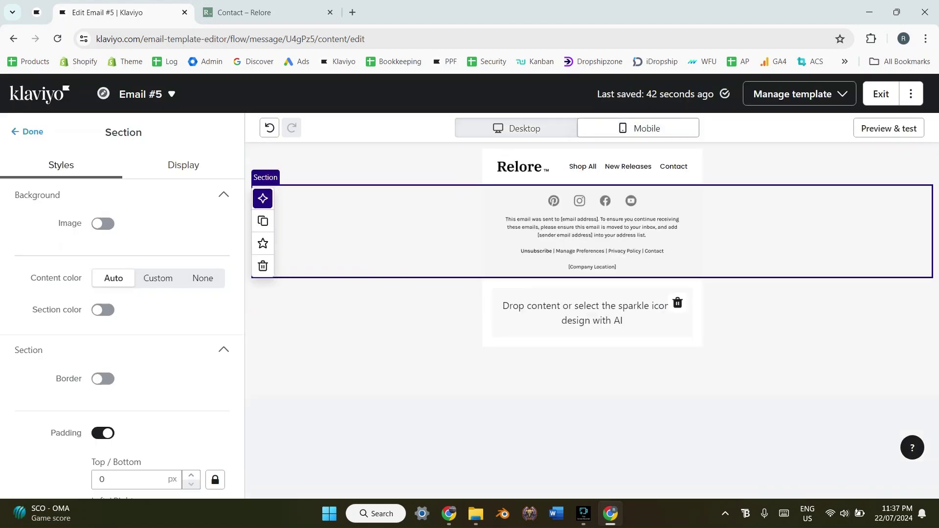
click(283, 171)
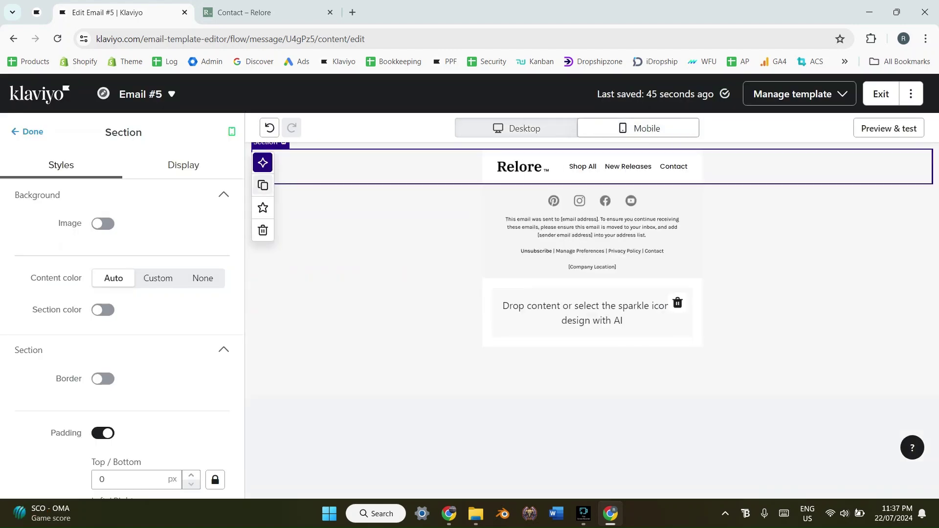
click(262, 208)
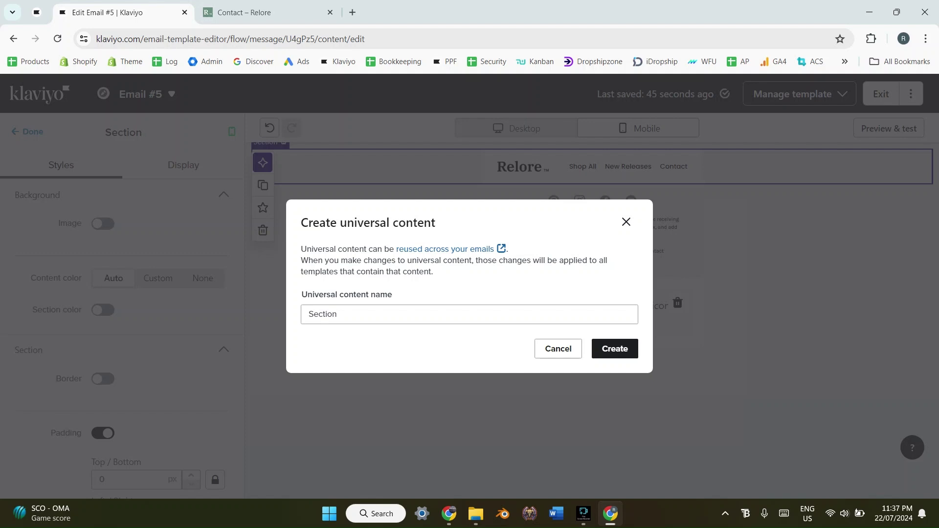
key(Escape)
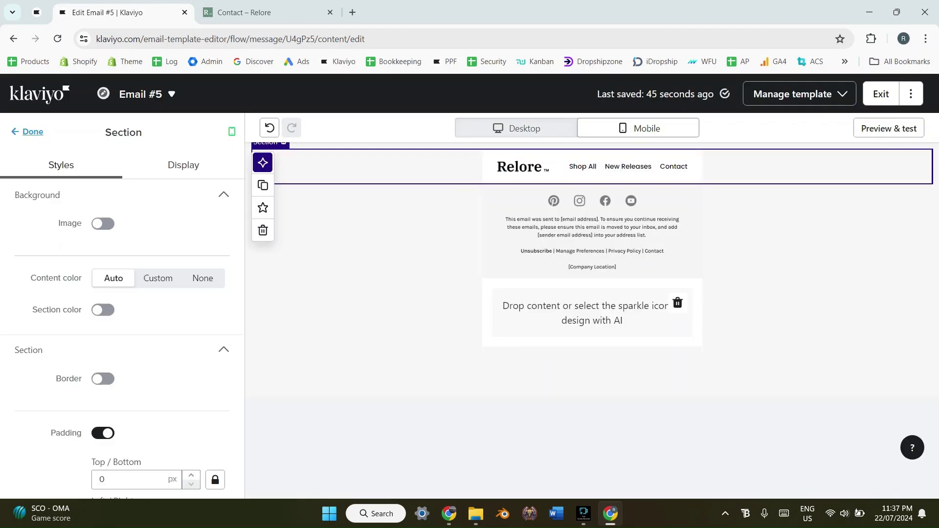
click(392, 379)
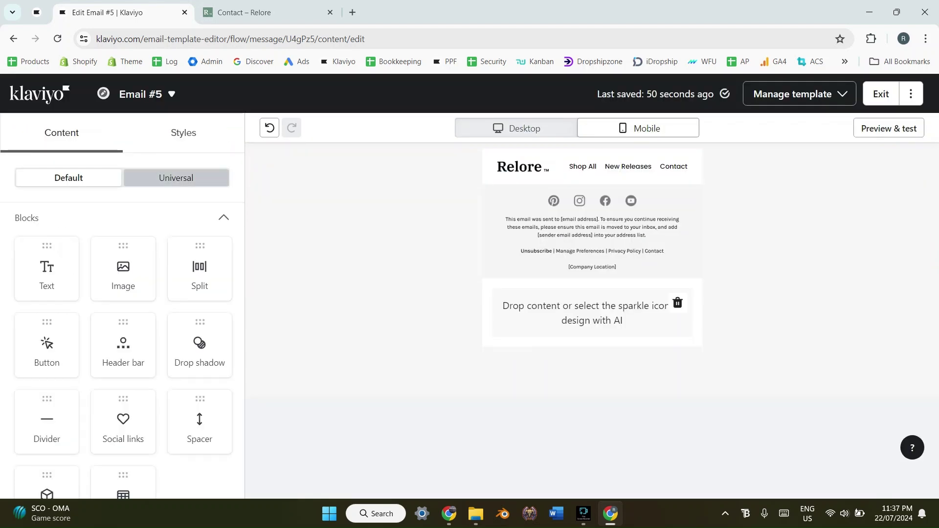
- Browse the saved universal content, such as Mobile Header, Desktop Header and New footer, and return to the desktop view
click(176, 177)
scroll(122, 293, down, 3)
scroll(122, 293, up, 1)
drag(122, 279, 10, 287)
scroll(123, 289, up, 3)
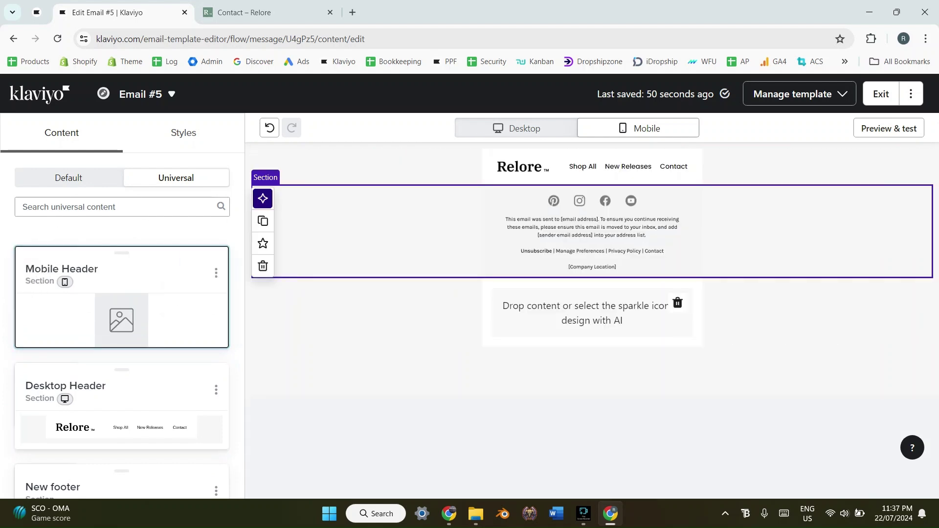
click(516, 128)
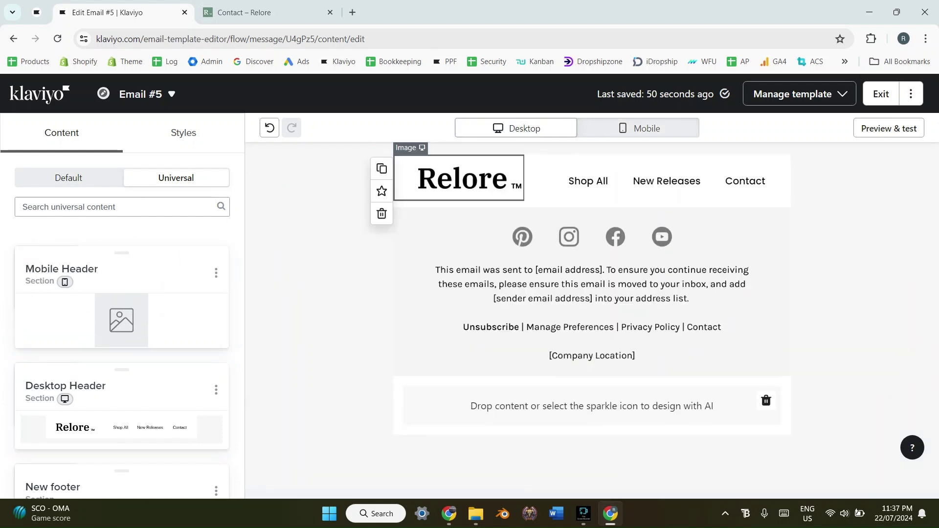
- Look over the desktop header section's settings and the default content blocks available for building the footer
click(69, 178)
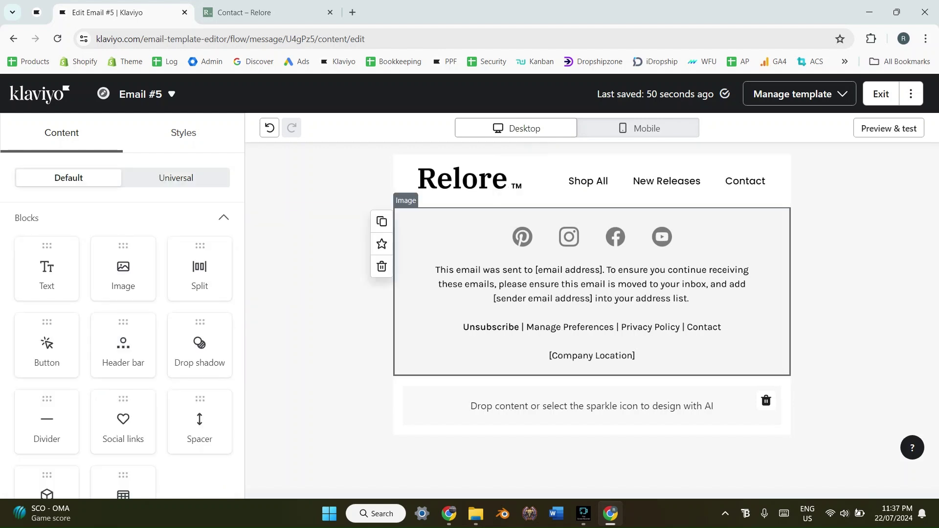
click(345, 181)
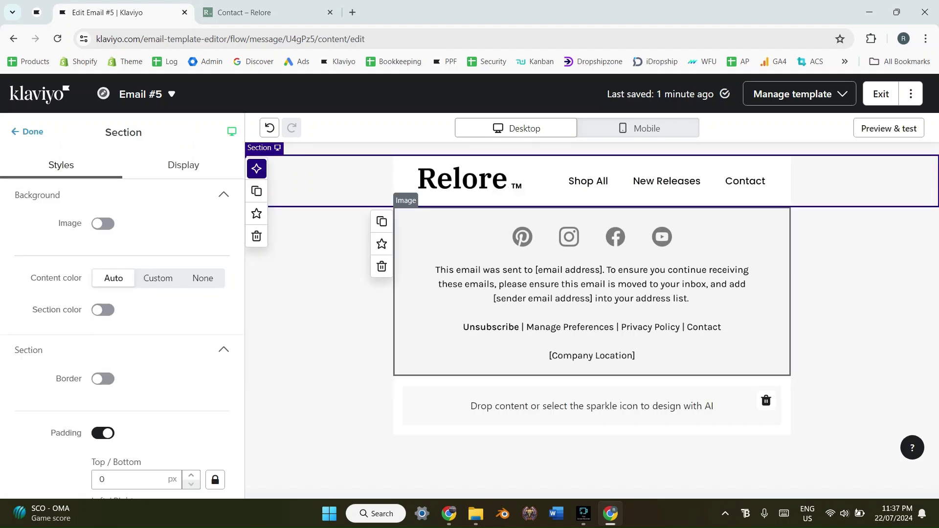
click(30, 132)
scroll(123, 293, down, 3)
scroll(123, 293, up, 2)
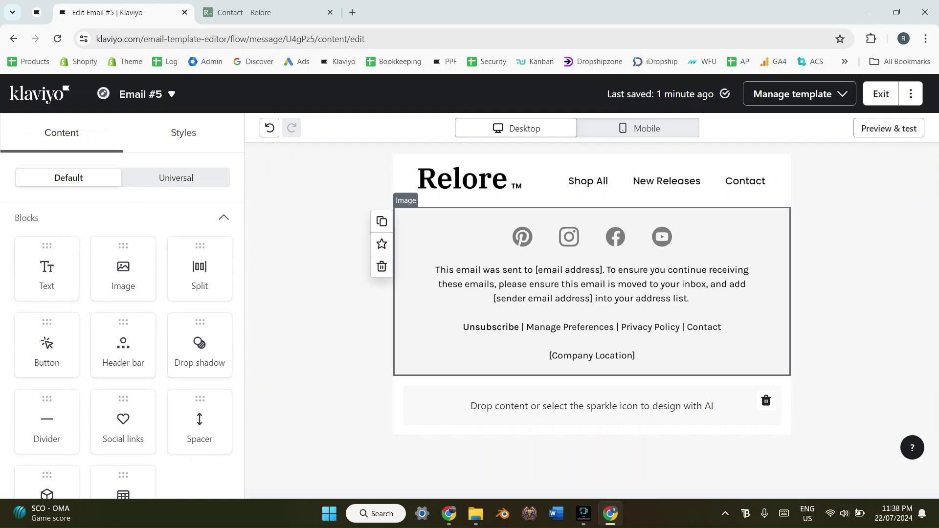
scroll(124, 342, down, 1)
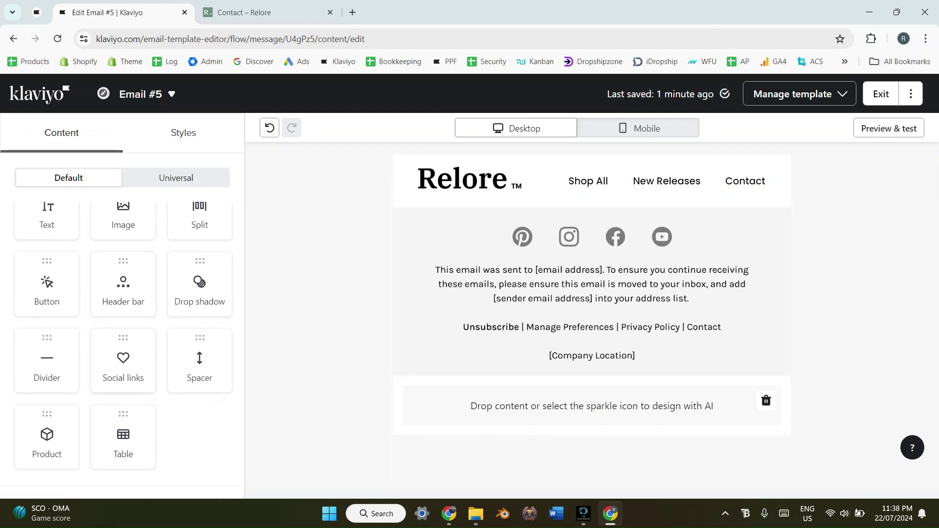
mouse_move(124, 361)
mouse_down()
mouse_move(551, 338)
mouse_move(139, 353)
mouse_up()
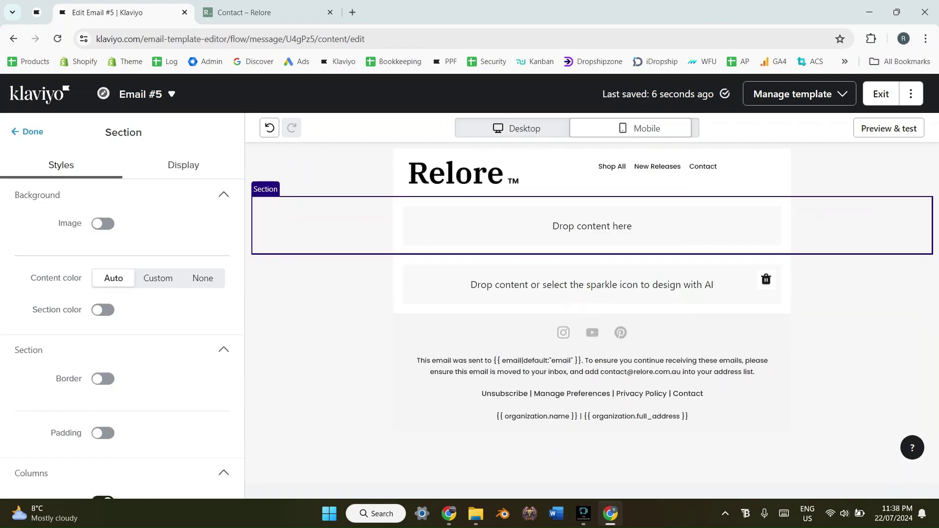
- Compare the header sections and the New footer section between the desktop and mobile views
click(831, 181)
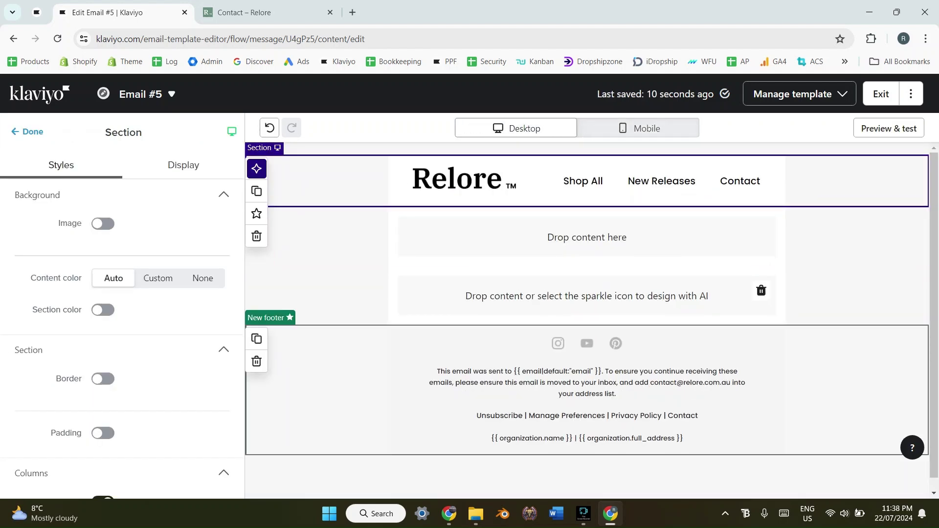
click(832, 377)
click(831, 181)
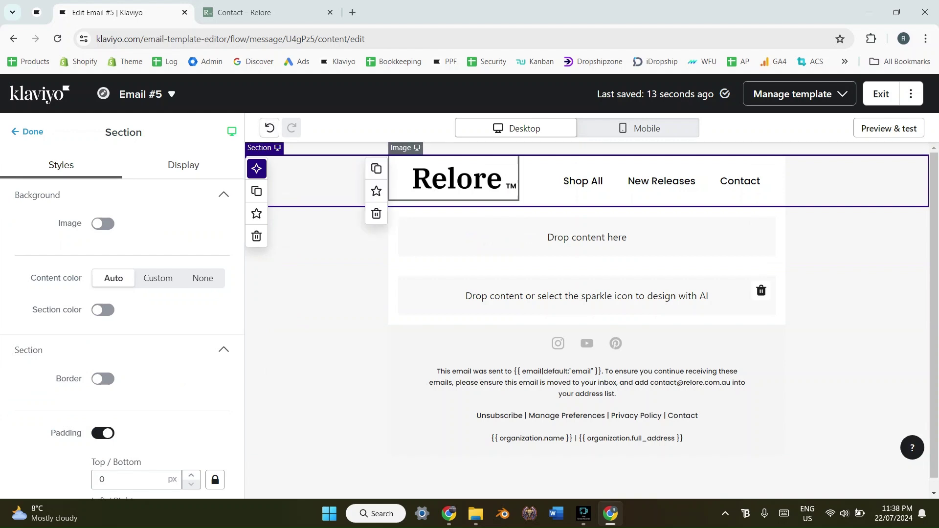
click(639, 128)
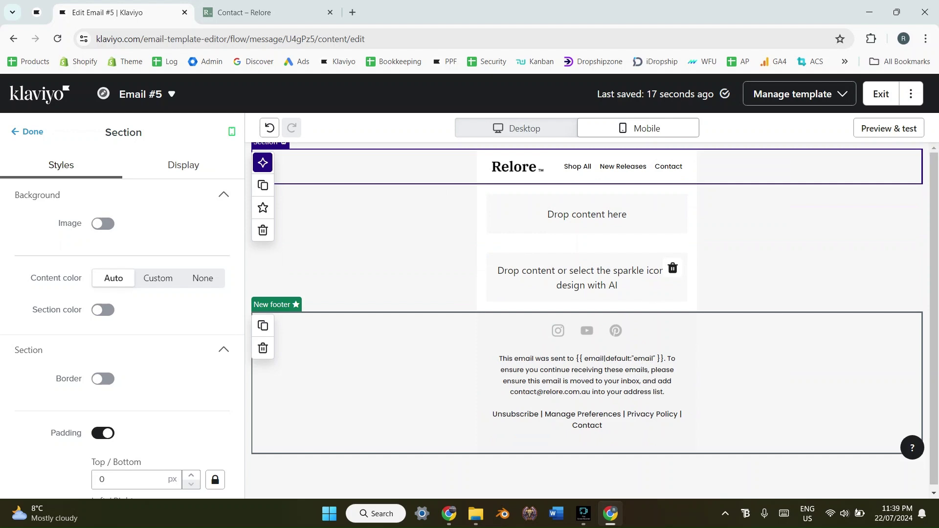
click(516, 128)
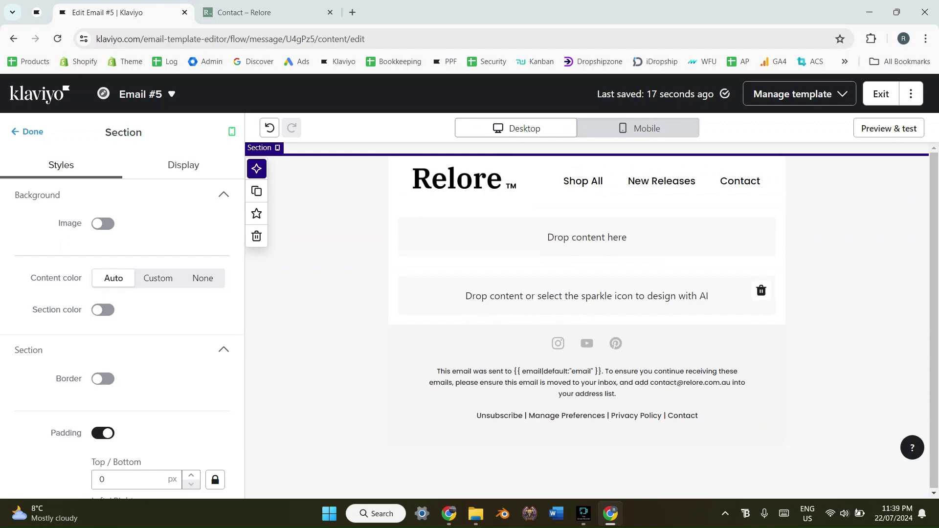
click(638, 128)
click(516, 129)
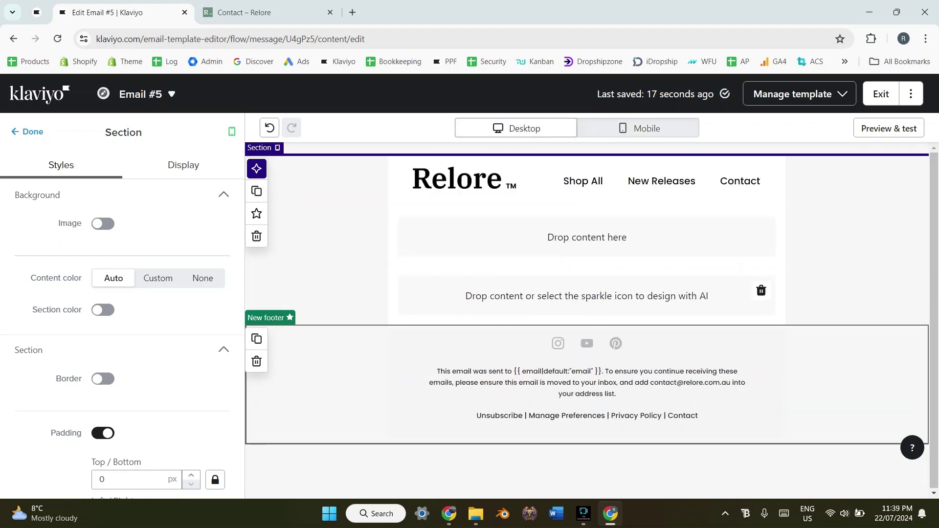
- Compare the footer of the welcome email design in Figma with the New footer in Klaviyo's mobile view
click(449, 513)
scroll(450, 294, down, 7)
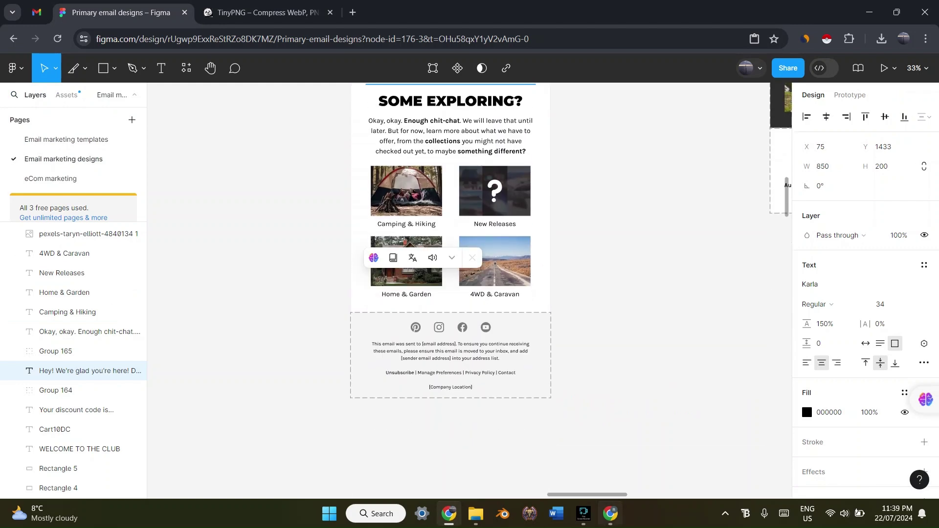
click(610, 513)
click(449, 513)
click(610, 513)
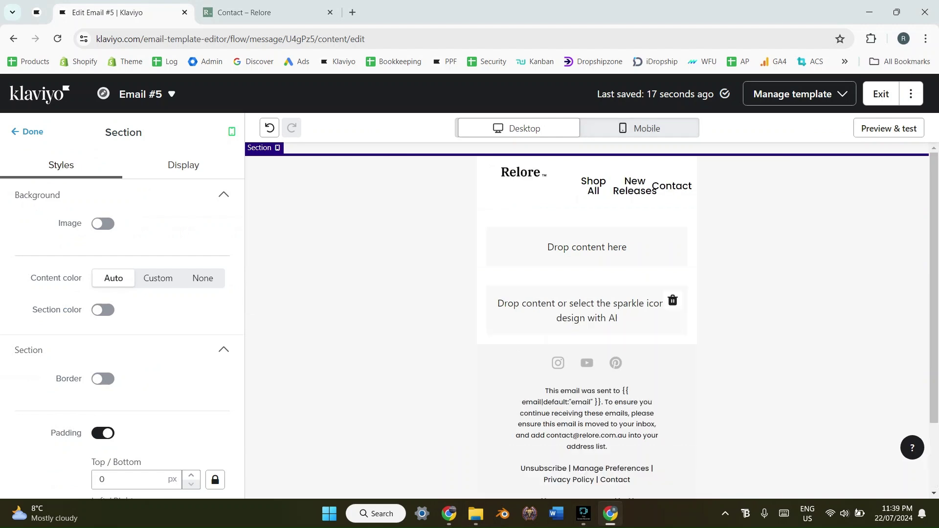
click(638, 128)
scroll(612, 337, down, 1)
click(449, 513)
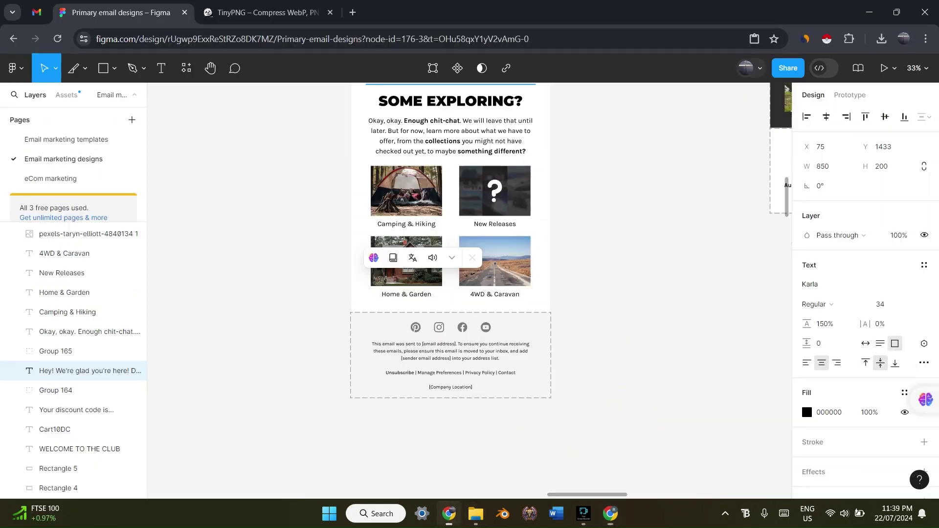
click(610, 514)
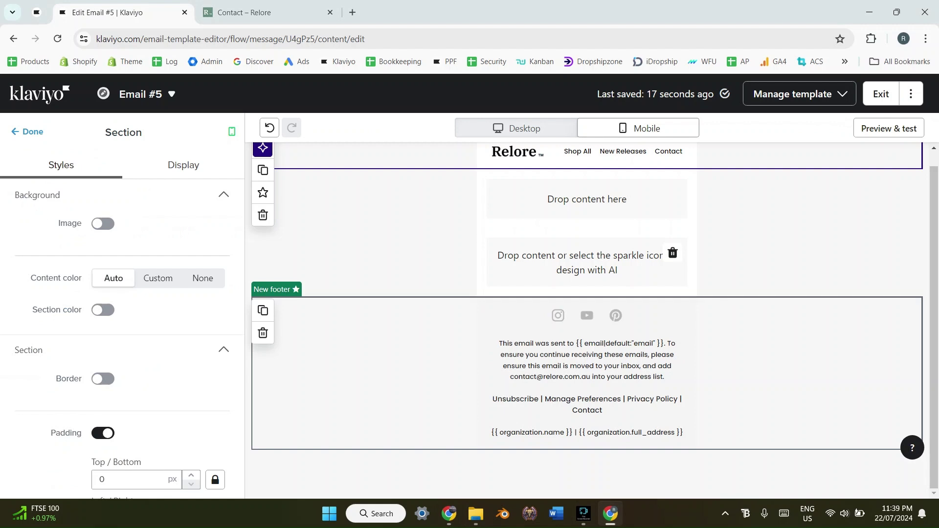
- Open the New footer universal section for editing in desktop view and enter its text block
click(516, 128)
click(489, 362)
click(122, 221)
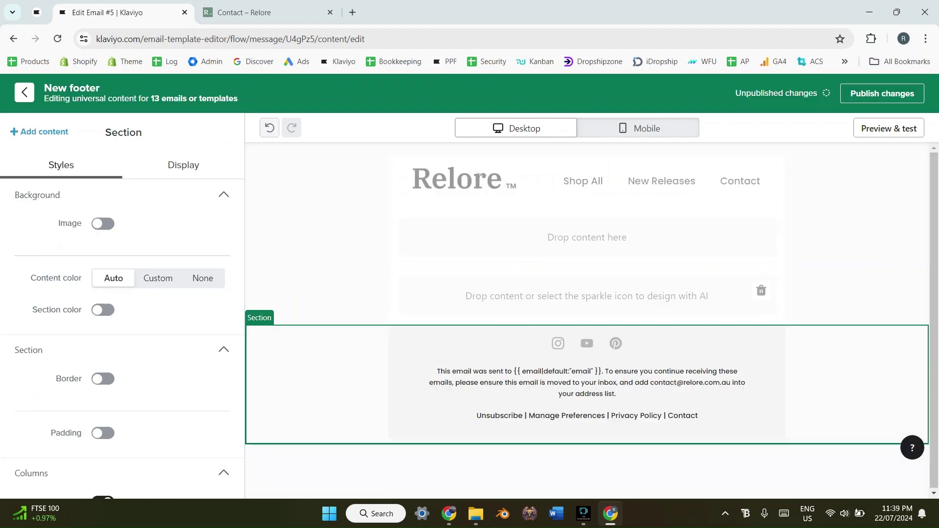
click(538, 372)
click(538, 372)
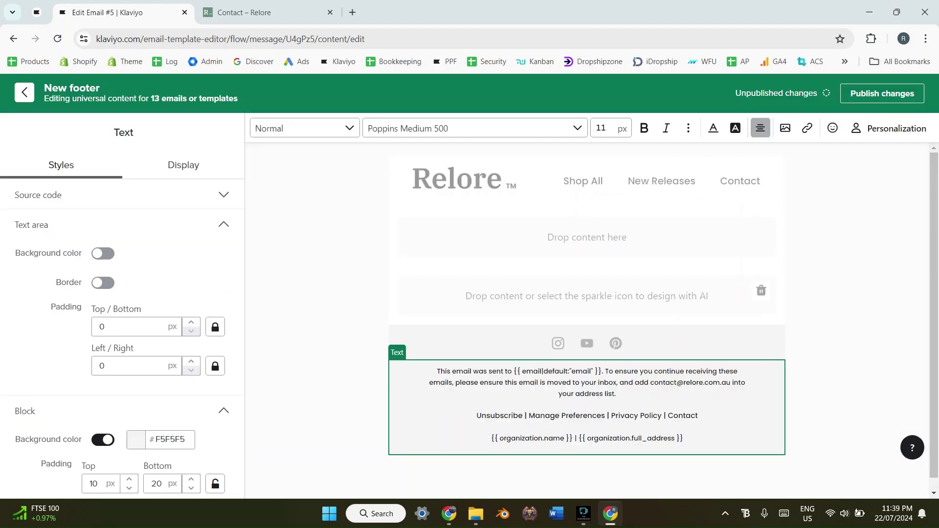
- Look through the personalization variables available for the footer text, including the profile Email variable
click(889, 128)
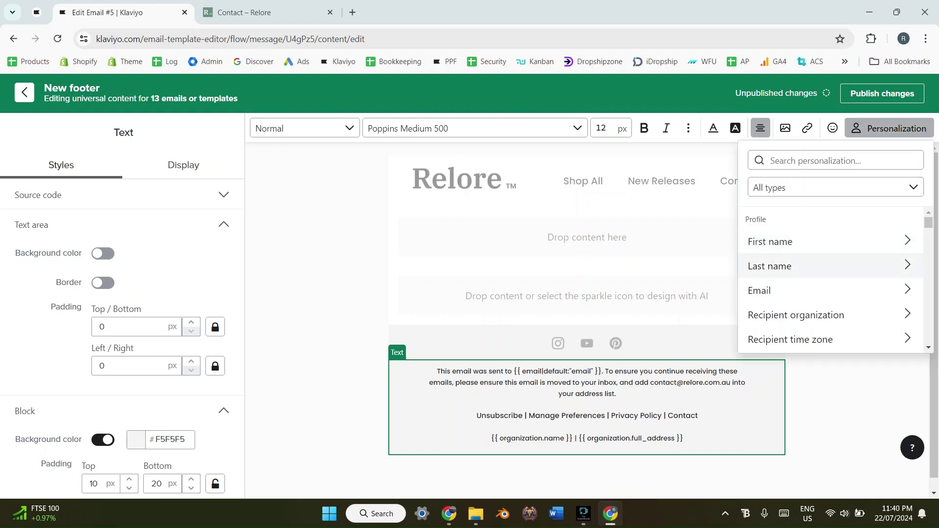
scroll(783, 254, down, 4)
scroll(782, 274, up, 5)
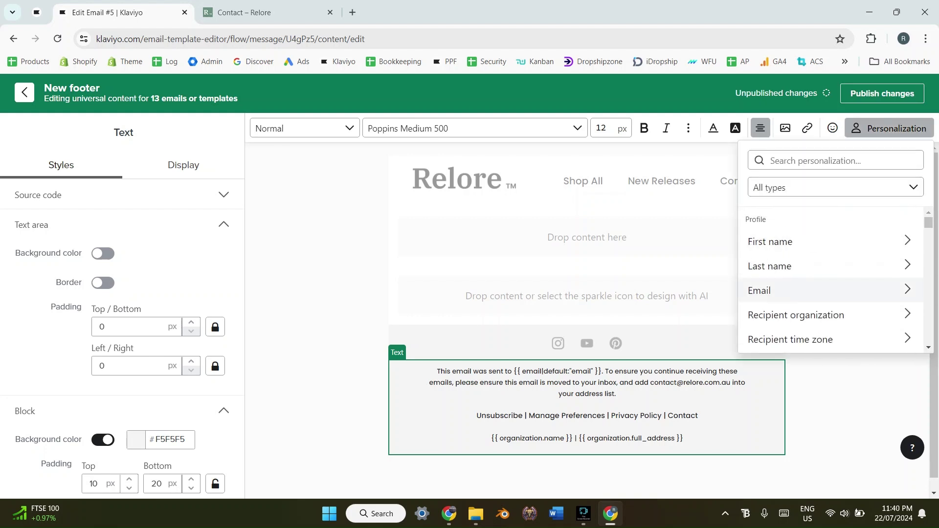
click(783, 290)
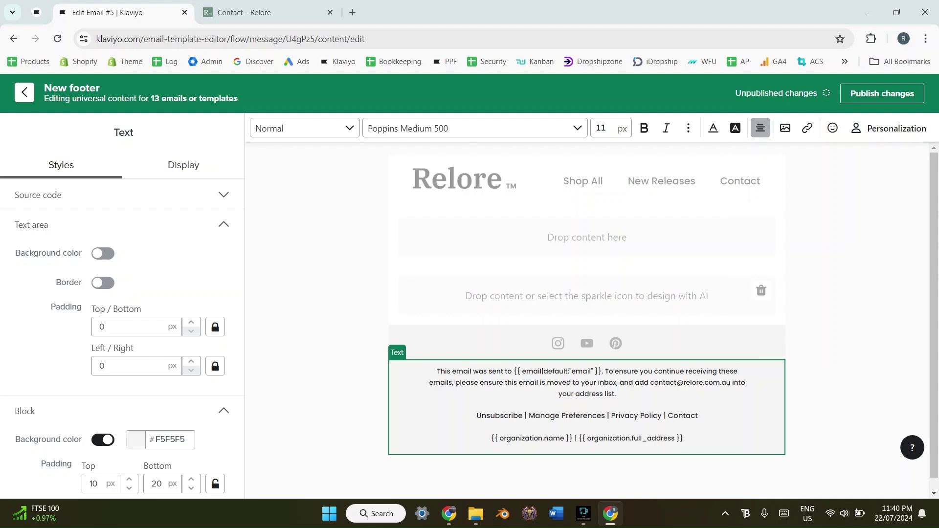
- Review the email placeholder, link line and organization tags in the footer text, and publish the New footer changes
drag(514, 371, 603, 372)
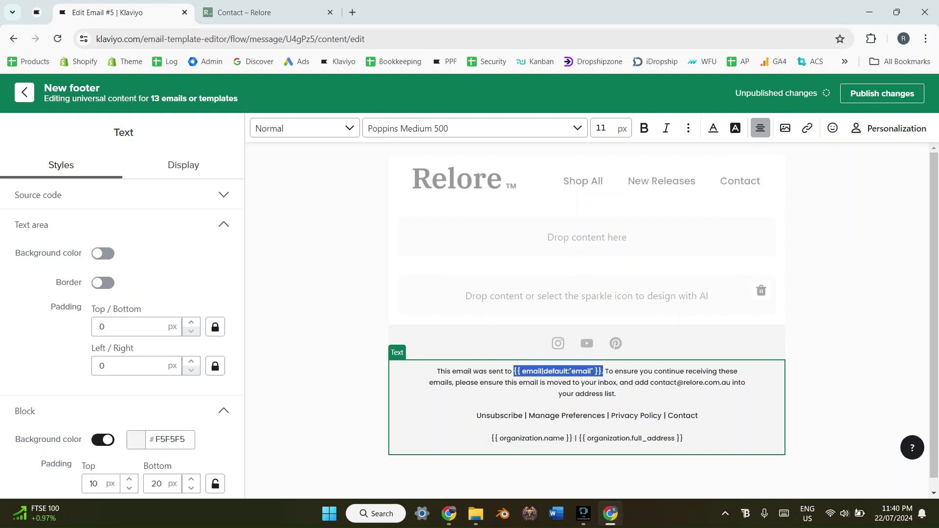
click(674, 383)
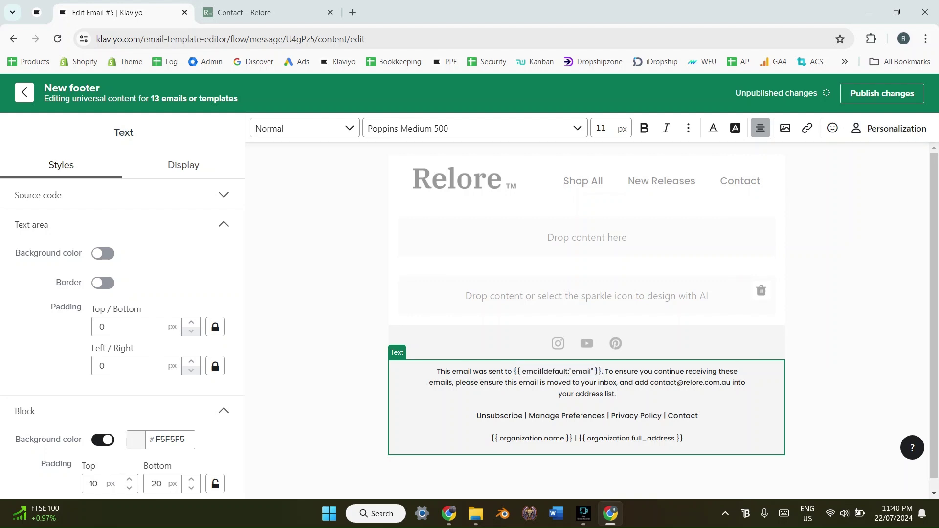
drag(476, 416, 645, 416)
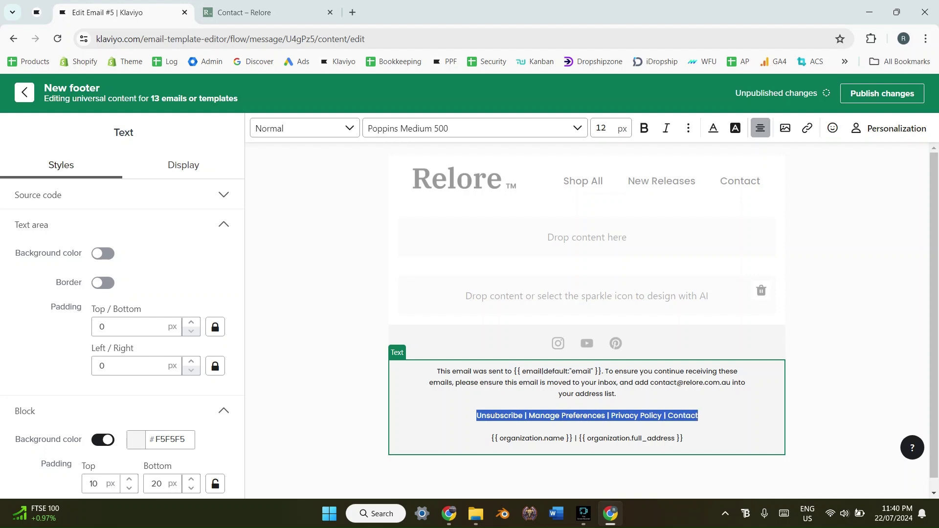
click(510, 438)
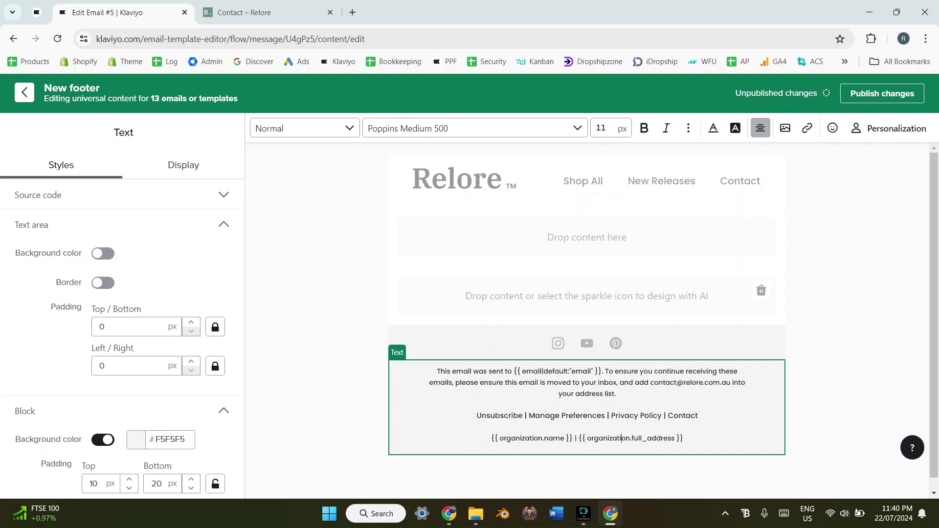
click(882, 94)
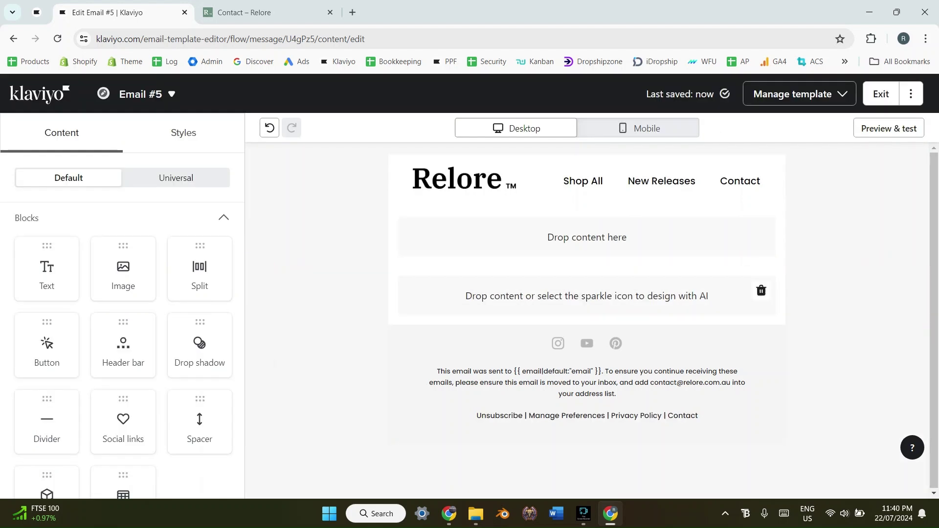
- In Figma, draw a slice about 1000 × 1196 over the WELCOME TO THE CLUB hero of the Email 1 - Welcome email design
click(449, 514)
scroll(451, 294, up, 7)
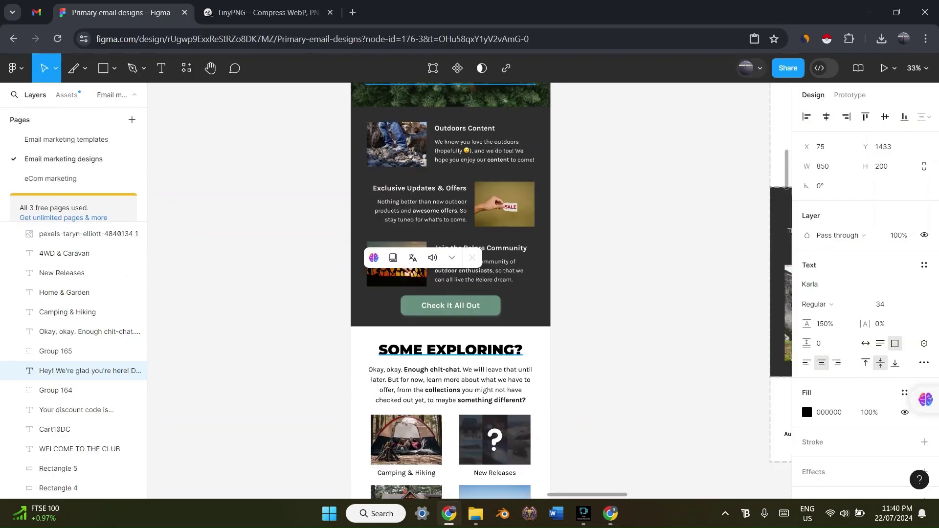
scroll(450, 293, up, 5)
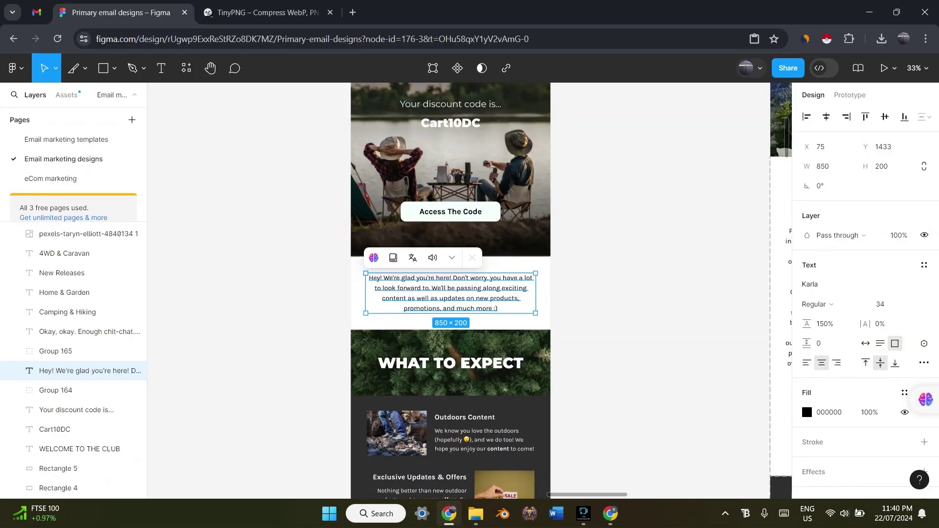
key(Escape)
scroll(451, 293, up, 1)
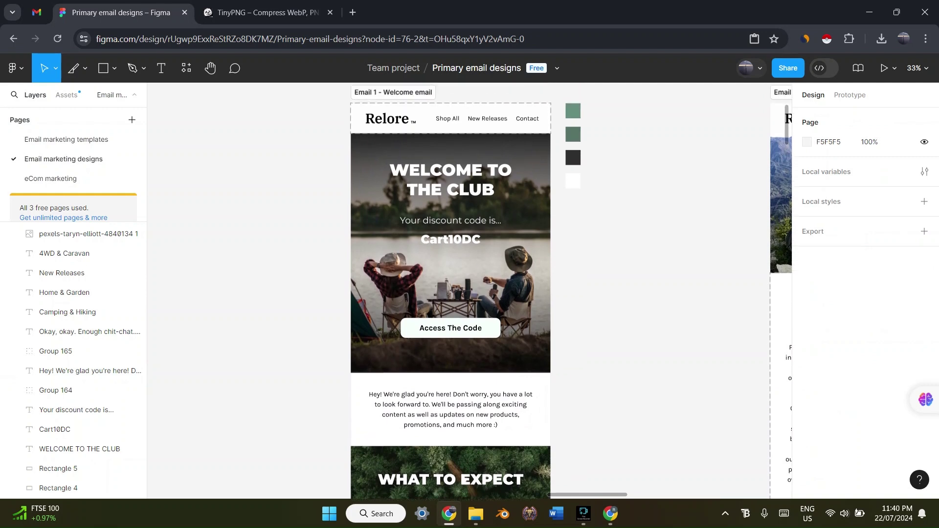
click(85, 68)
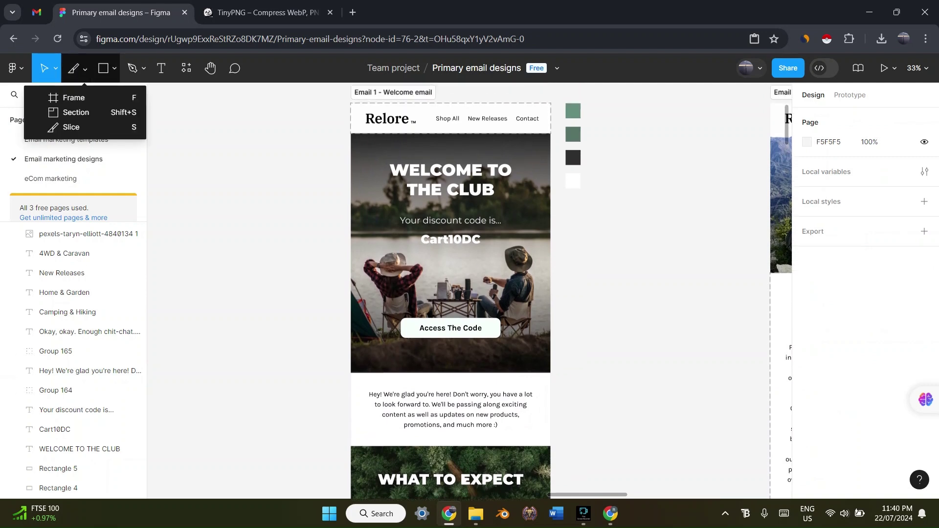
click(73, 127)
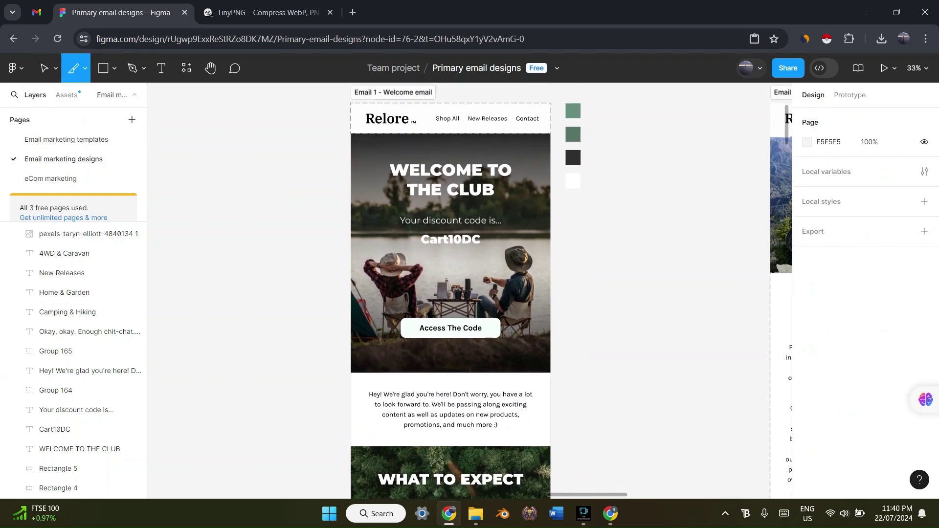
drag(351, 134, 551, 373)
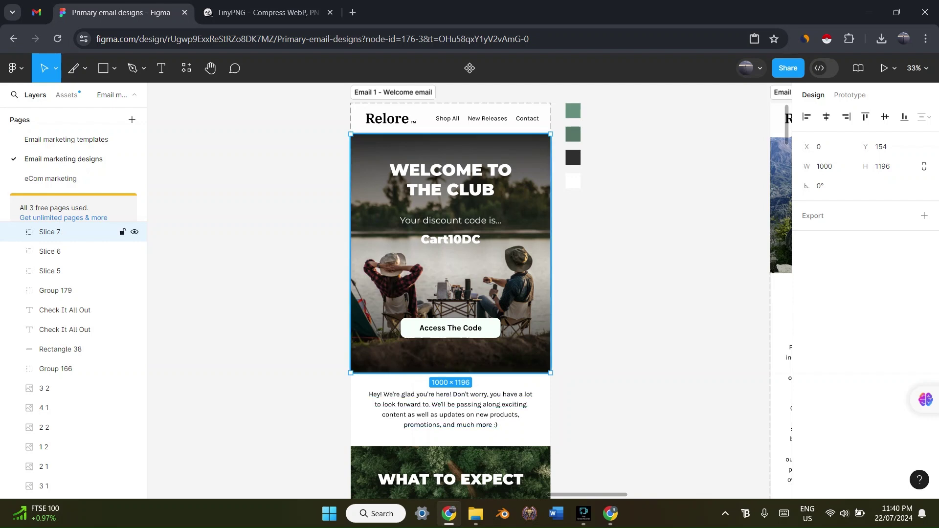
- Extend the hero slice upward to meet the header at 1000 × 1200, and export it as a 1x PNG
mouse_move(450, 134)
mouse_down()
mouse_move(451, 148)
mouse_move(451, 133)
mouse_up()
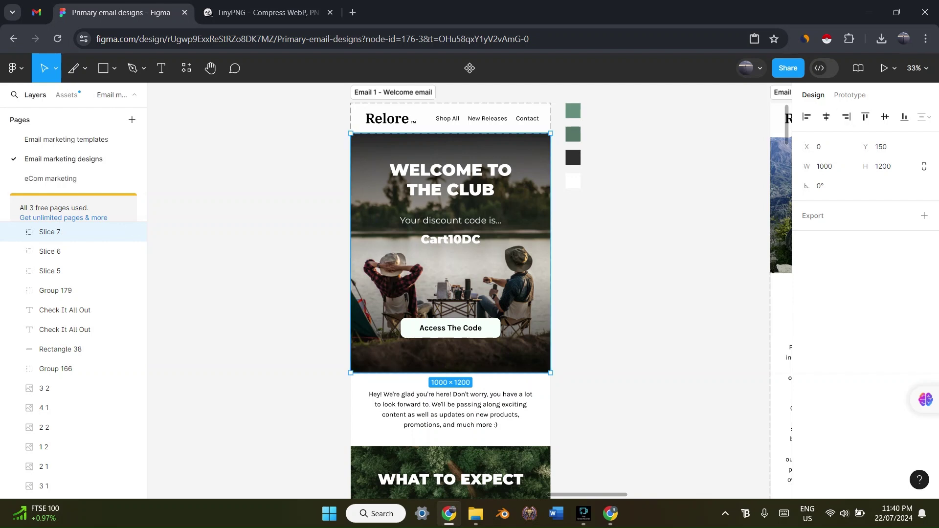
click(924, 216)
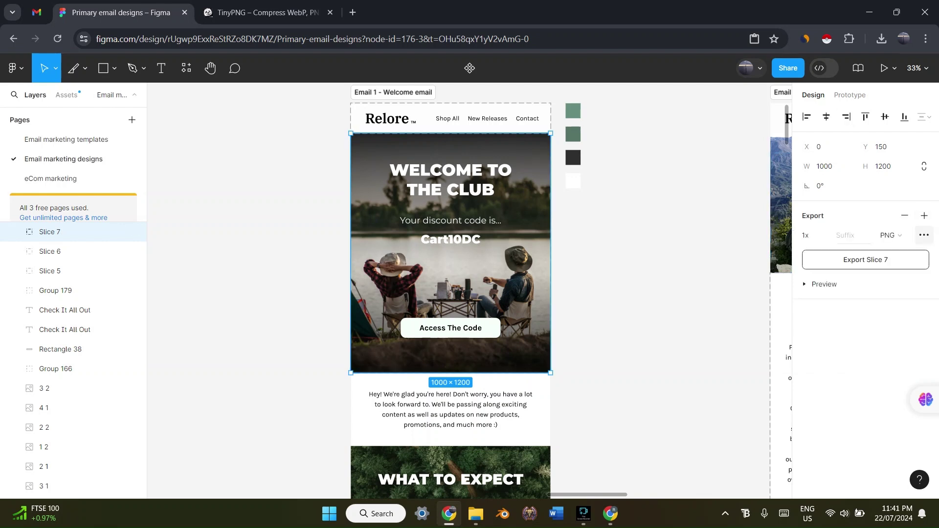
click(865, 259)
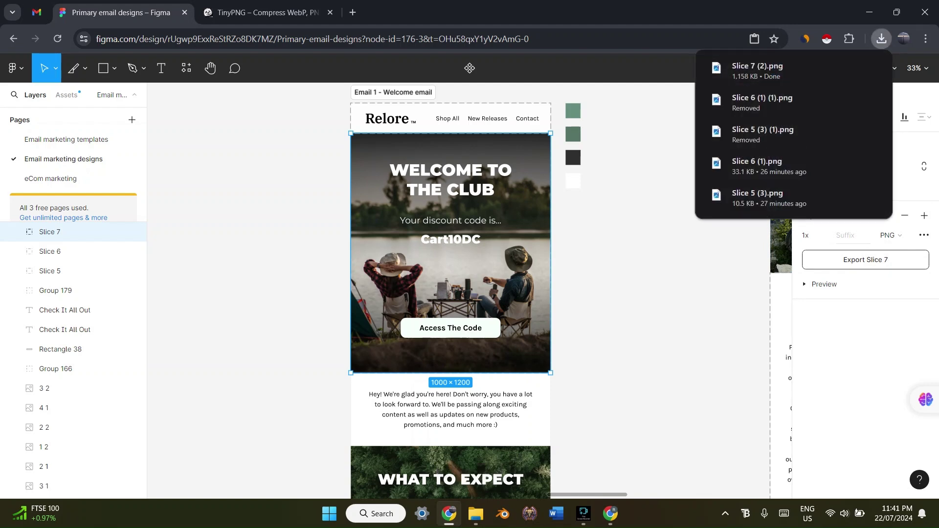
- Draw a slice over the "Hey! We're glad you're here!" text block between the hero and the WHAT TO EXPECT section
click(652, 226)
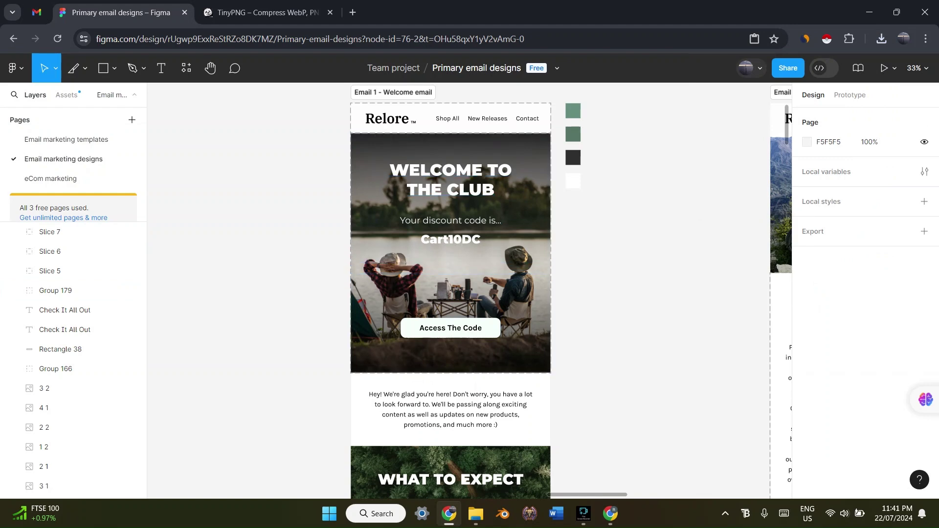
scroll(450, 323, down, 1)
scroll(450, 293, down, 5)
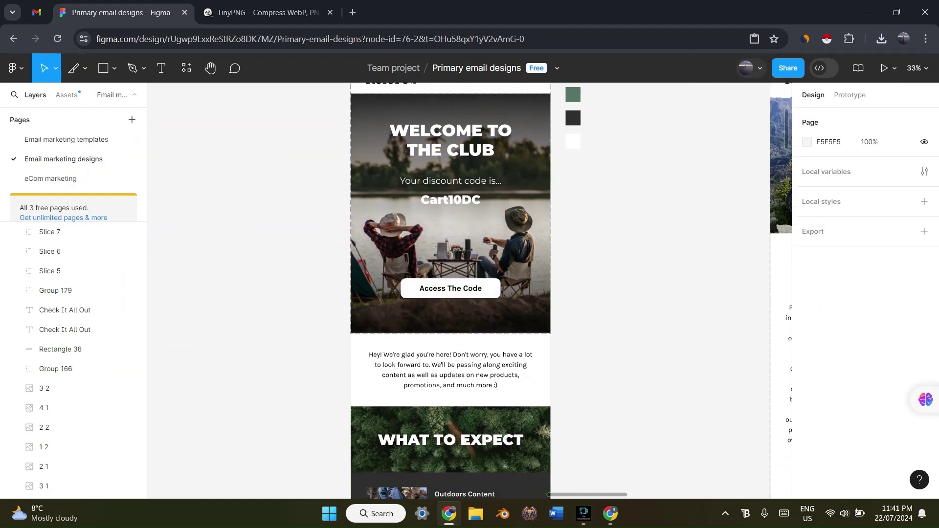
scroll(450, 293, down, 2)
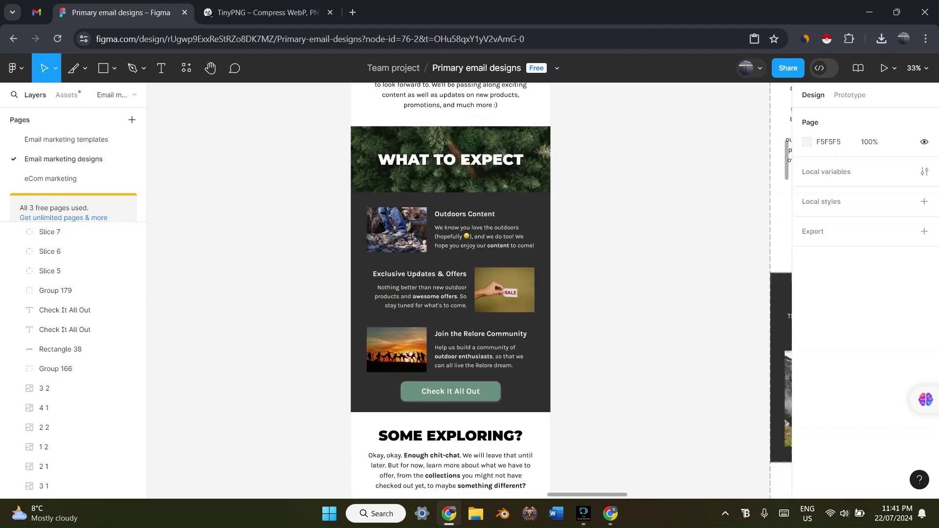
scroll(451, 293, up, 6)
scroll(451, 294, down, 2)
click(73, 68)
drag(351, 276, 551, 350)
- Draw a 1000-wide slice over the full WHAT TO EXPECT section, down to the start of SOME EXPLORING?
scroll(450, 294, down, 4)
key(s)
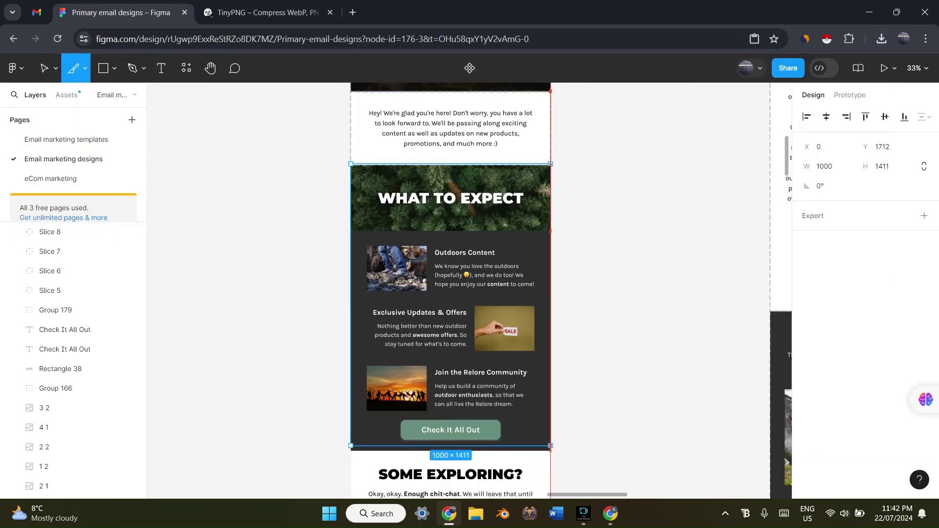
drag(350, 165, 551, 450)
key(Escape)
- Draw a slice about 1000 × 1177 over the SOME EXPLORING? section down to the footer and export it as a 1x PNG
scroll(450, 294, down, 7)
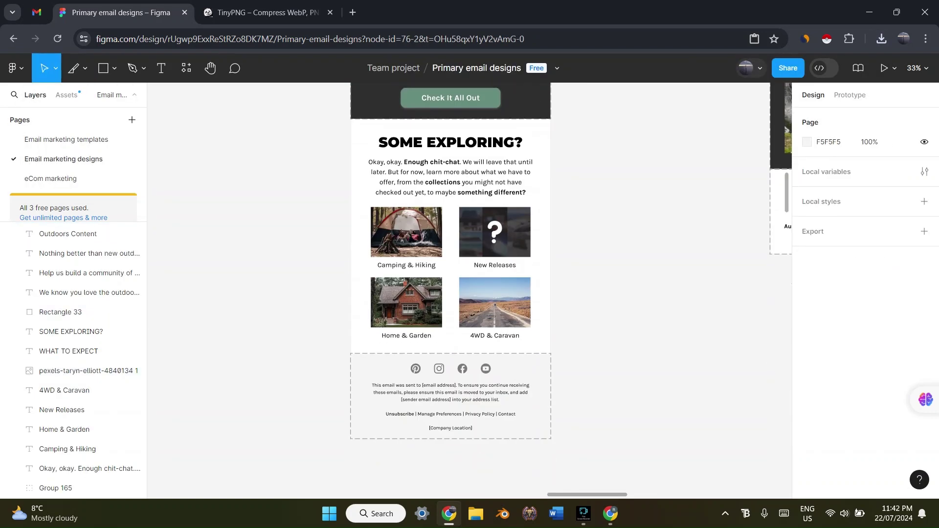
key(s)
drag(350, 119, 550, 353)
click(923, 215)
click(865, 260)
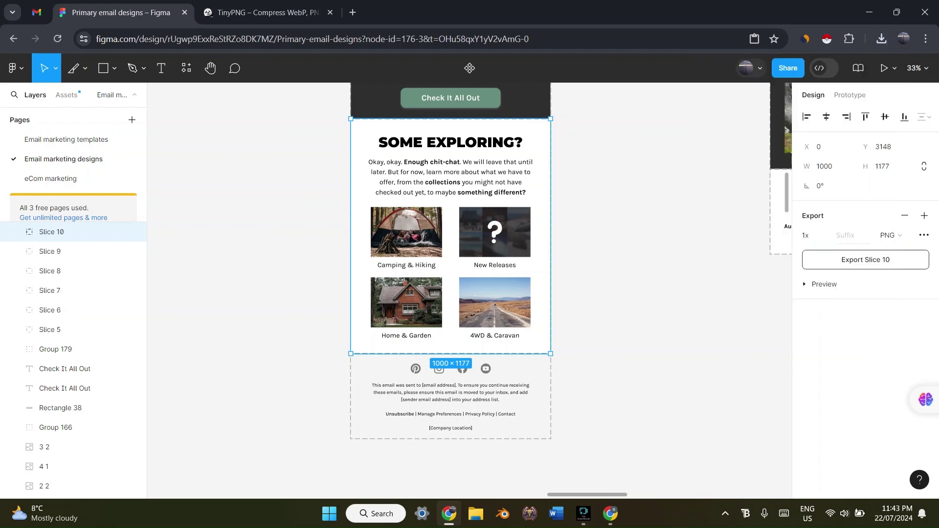
click(540, 293)
key(Escape)
scroll(450, 293, up, 1)
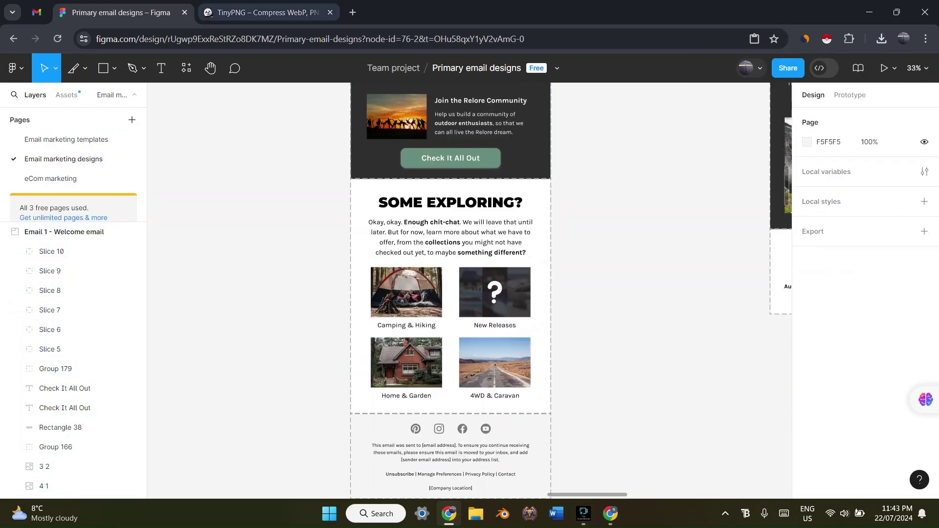
- Switch to TinyPNG and compress Slice 10, Slice 9 (1), Slice 8 (1) and Slice 7 (2) from Downloads
click(264, 12)
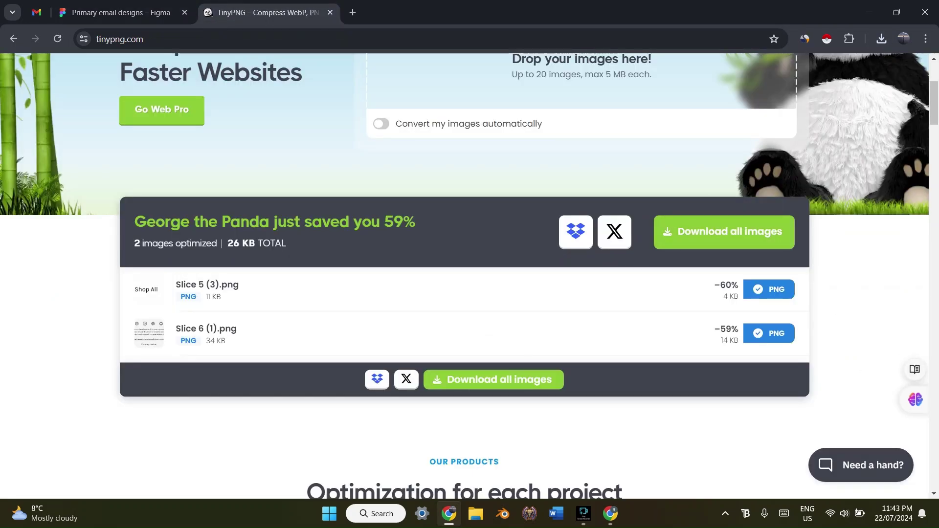
scroll(601, 254, up, 3)
click(601, 254)
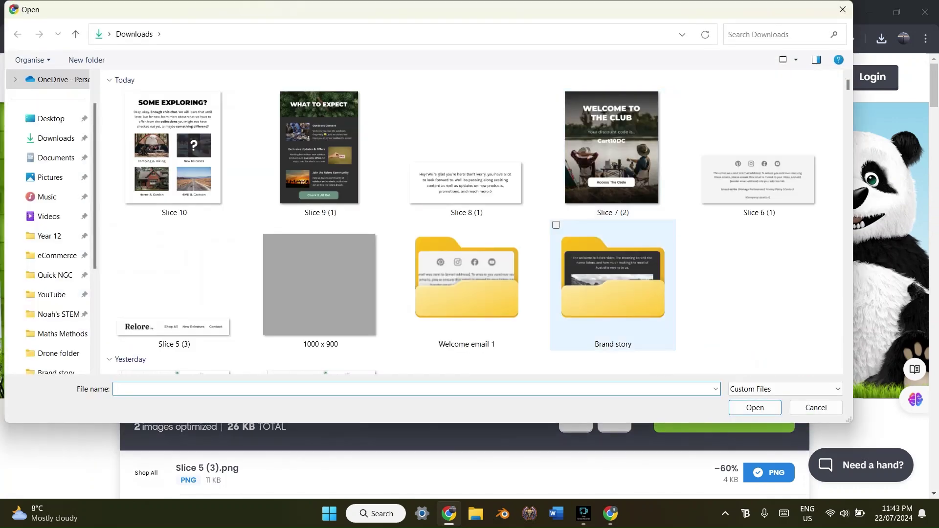
click(174, 156)
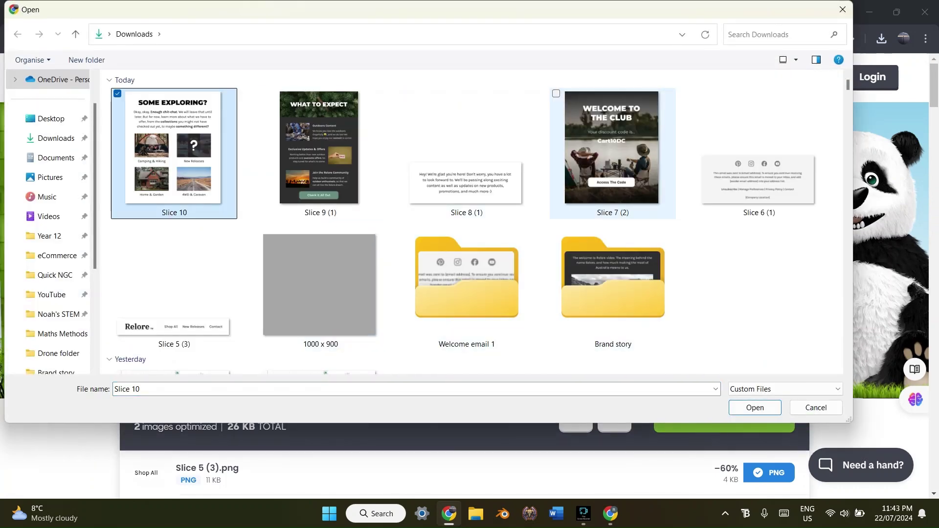
shift+click(604, 173)
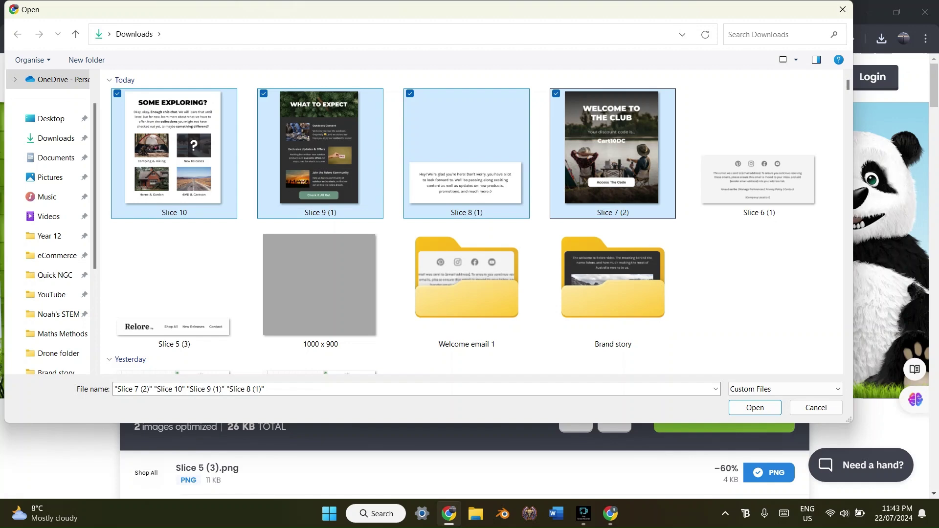
key(Return)
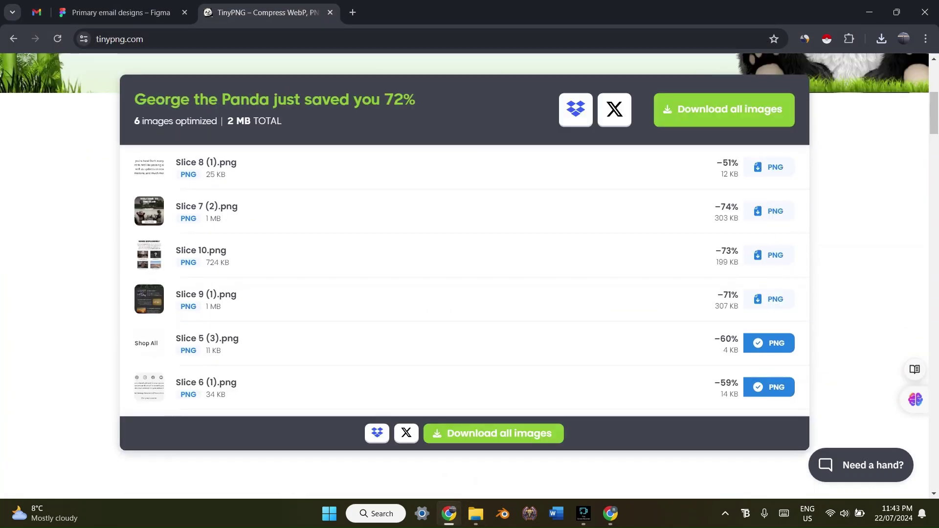
scroll(464, 277, up, 1)
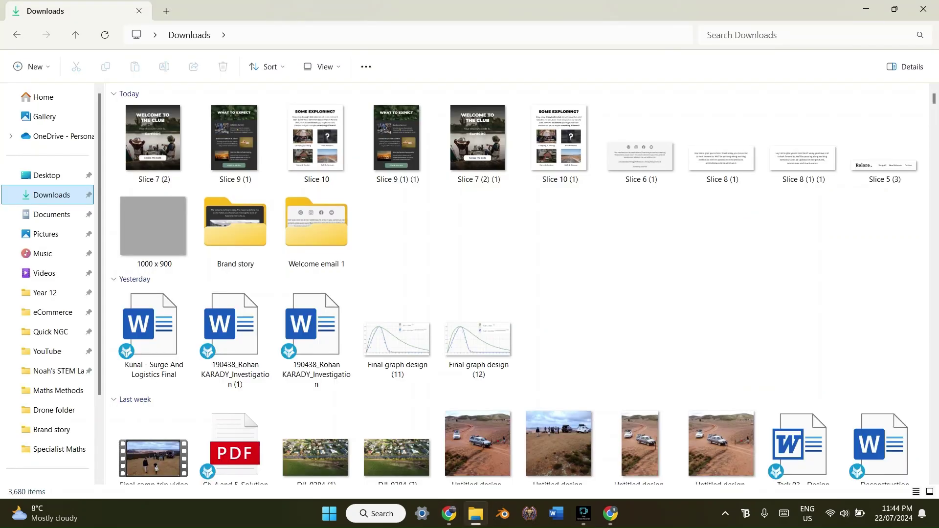
- In File Explorer, move the compressed copies of slices 7, 8, 9 and 10 from Downloads into the Welcome email 1 folder
scroll(469, 191, up, 1)
drag(468, 189, 557, 259)
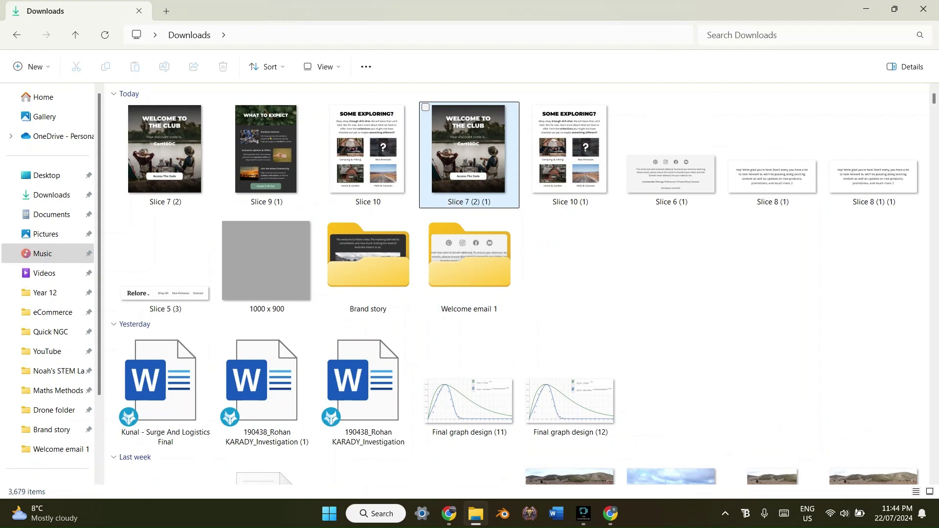
drag(469, 156, 470, 259)
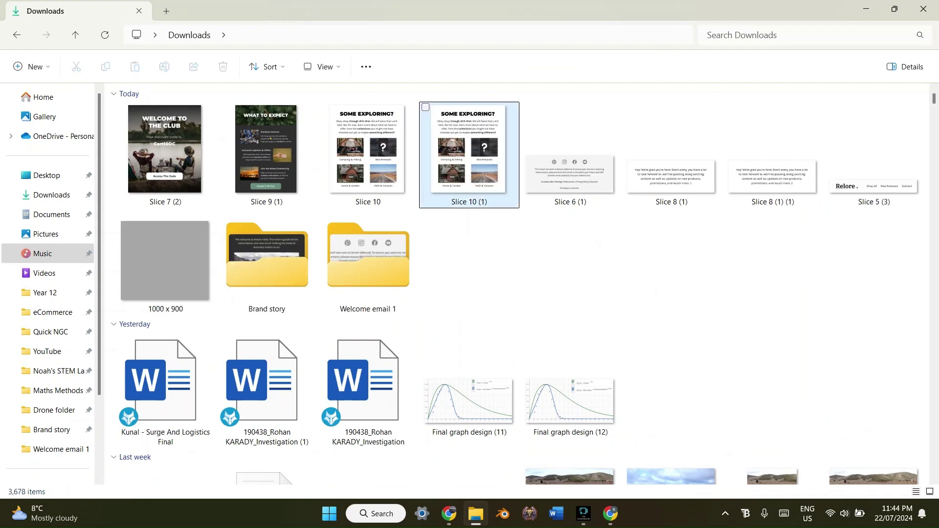
drag(469, 156, 366, 264)
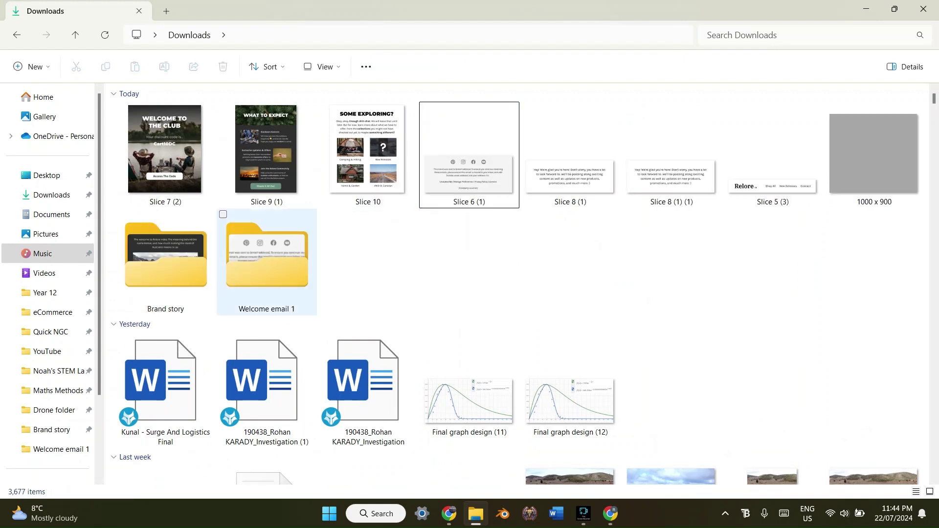
drag(672, 156, 274, 274)
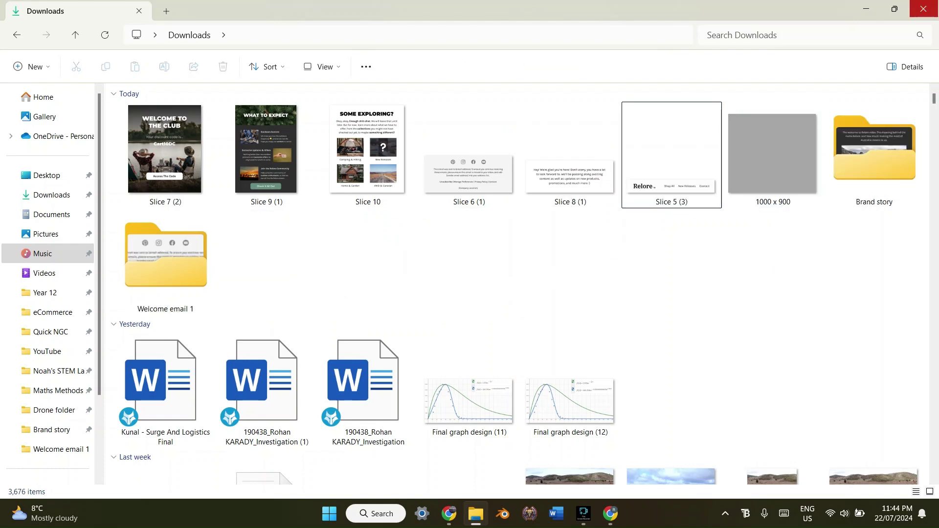
click(923, 9)
- Switch to Klaviyo, delete the empty section above the footer, and add an image block to the remaining empty section below the header
click(610, 514)
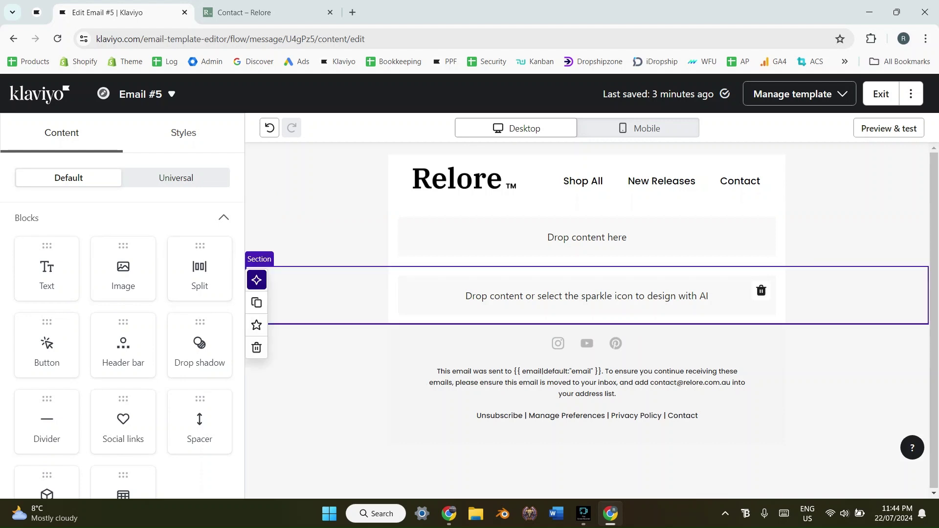
click(257, 347)
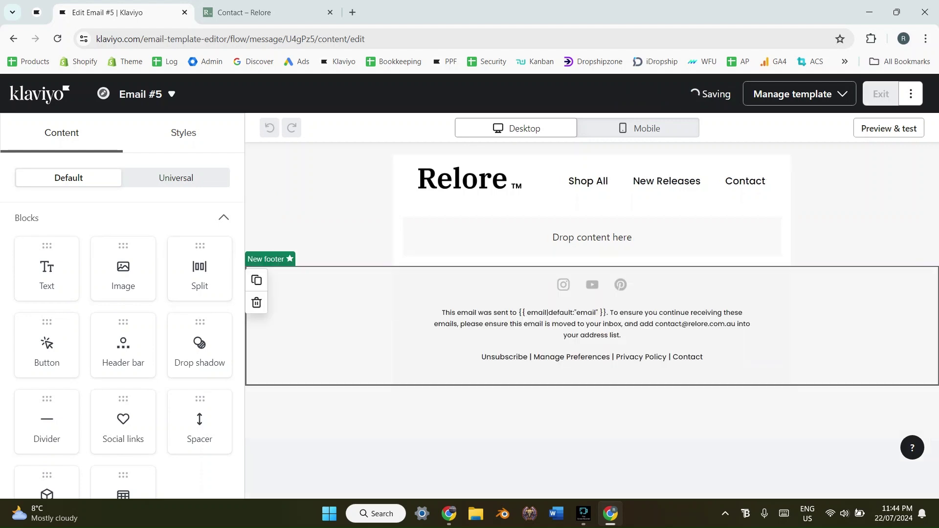
drag(123, 268, 455, 221)
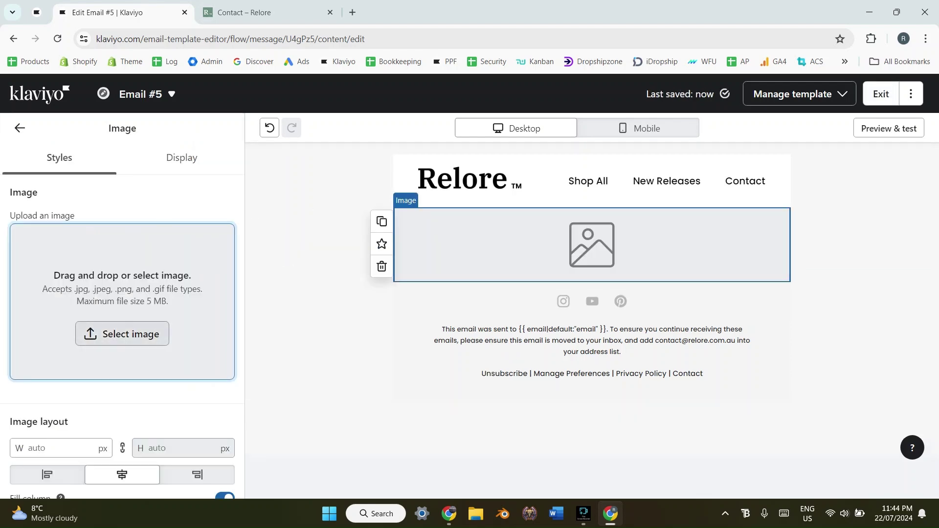
- Upload Slice 7 (2) (1) from the Welcome email 1 folder as the image block's hero image
click(122, 334)
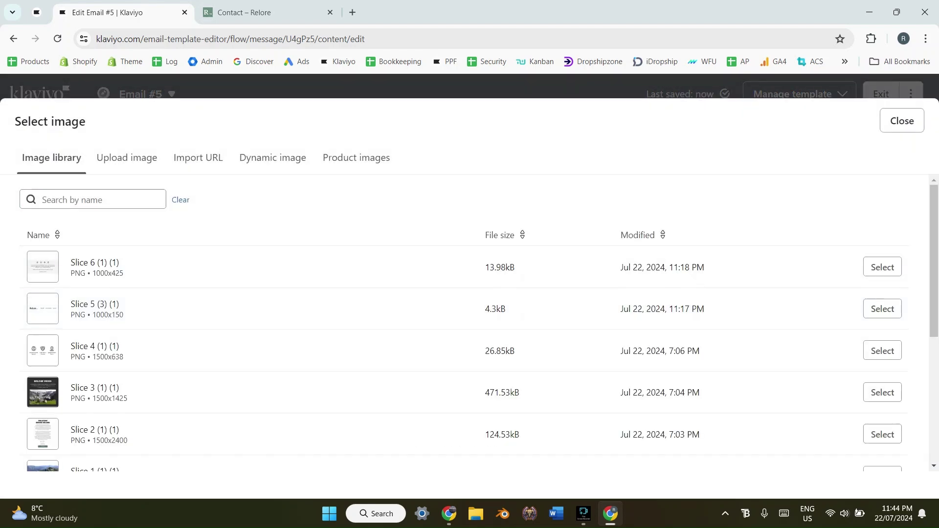
click(127, 157)
click(470, 314)
click(469, 314)
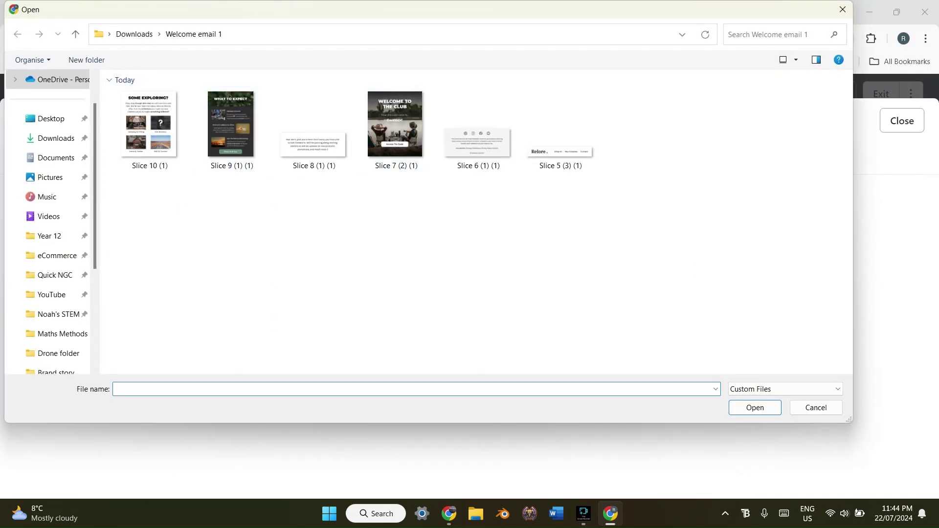
scroll(455, 337, up, 11)
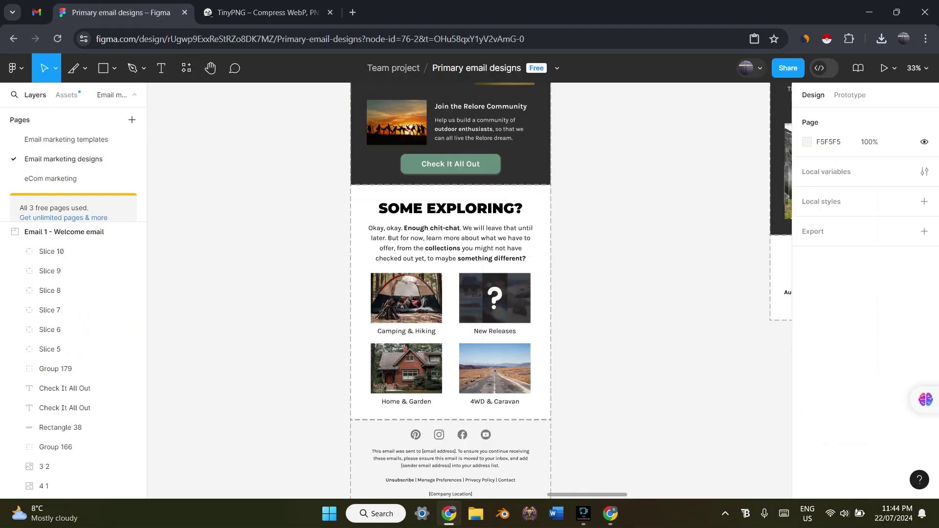
scroll(451, 181, up, 2)
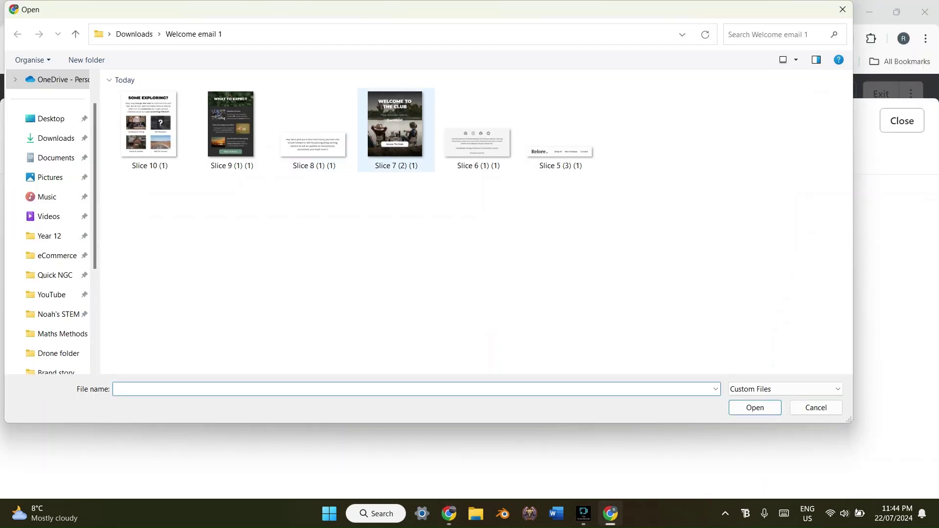
click(396, 130)
key(Return)
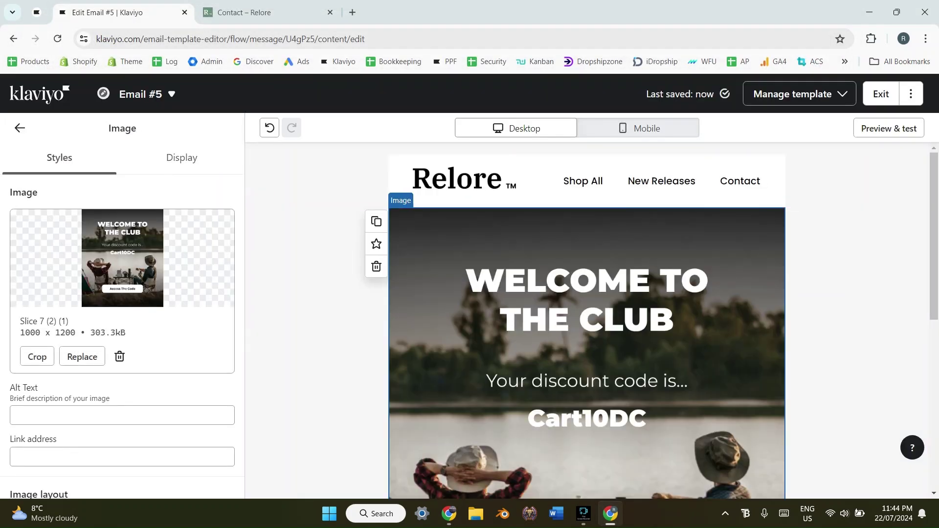
- Examine how the WELCOME TO THE CLUB hero image sits between the header and the footer in the desktop layout
scroll(587, 318, down, 4)
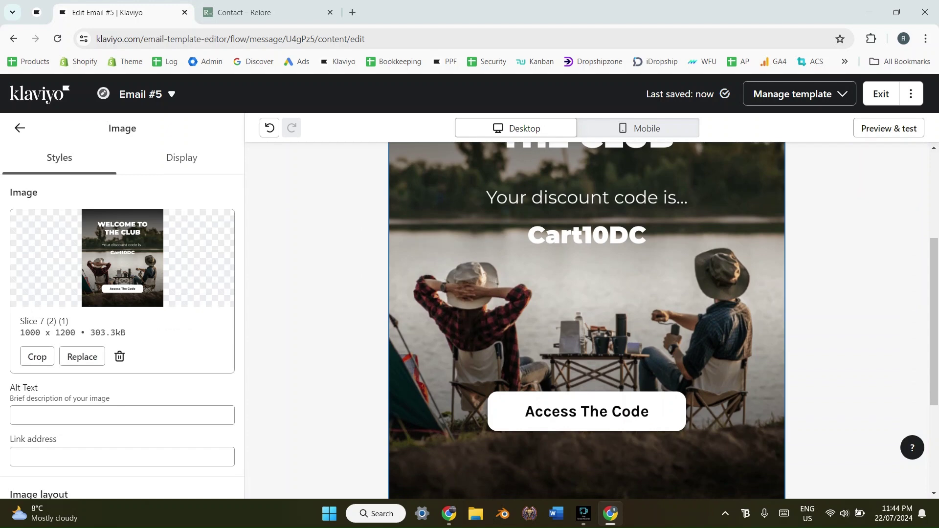
scroll(587, 318, down, 1)
scroll(587, 318, up, 2)
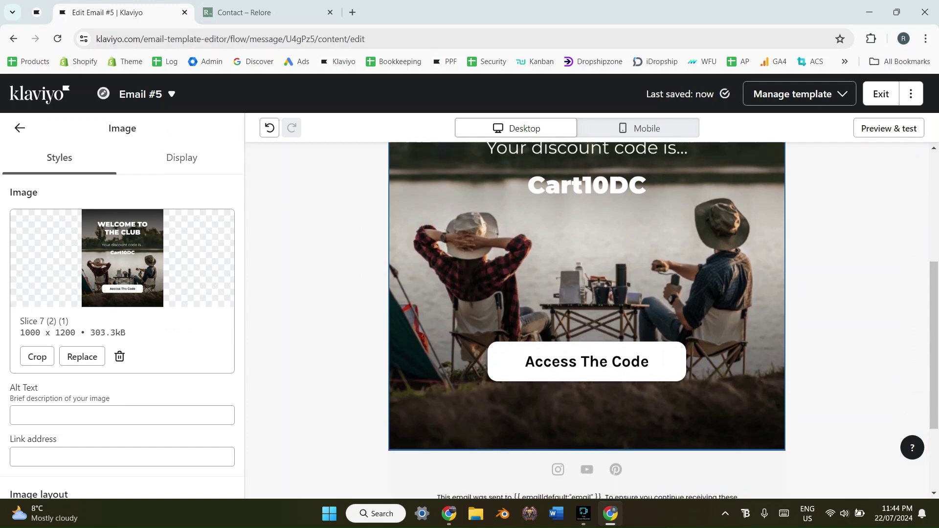
scroll(587, 318, up, 2)
scroll(587, 318, down, 6)
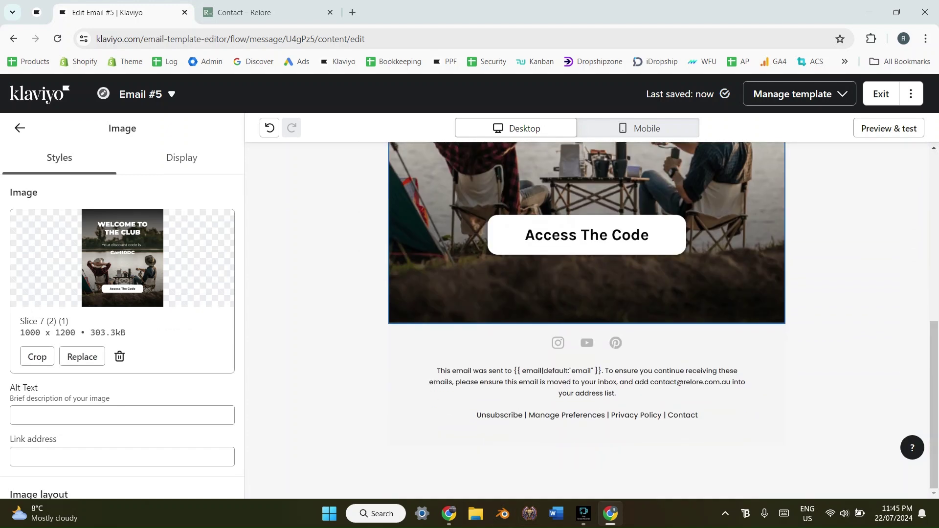
scroll(587, 318, up, 3)
scroll(123, 337, down, 5)
scroll(122, 338, up, 1)
click(122, 232)
scroll(123, 274, up, 3)
click(317, 293)
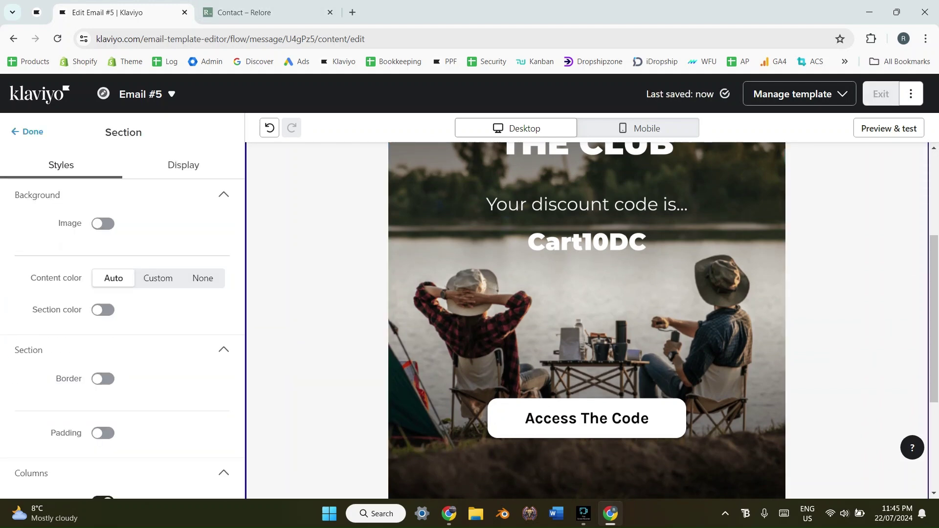
- Set the hero image's alt text to "Header image. Welcome to the club. Your discount code is... Cart10DC. Access The Code"
click(440, 313)
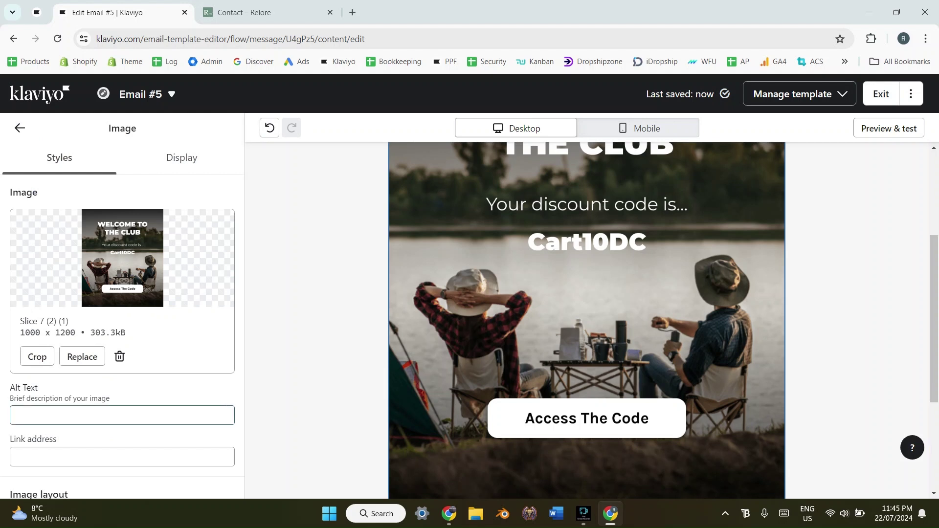
scroll(122, 337, down, 1)
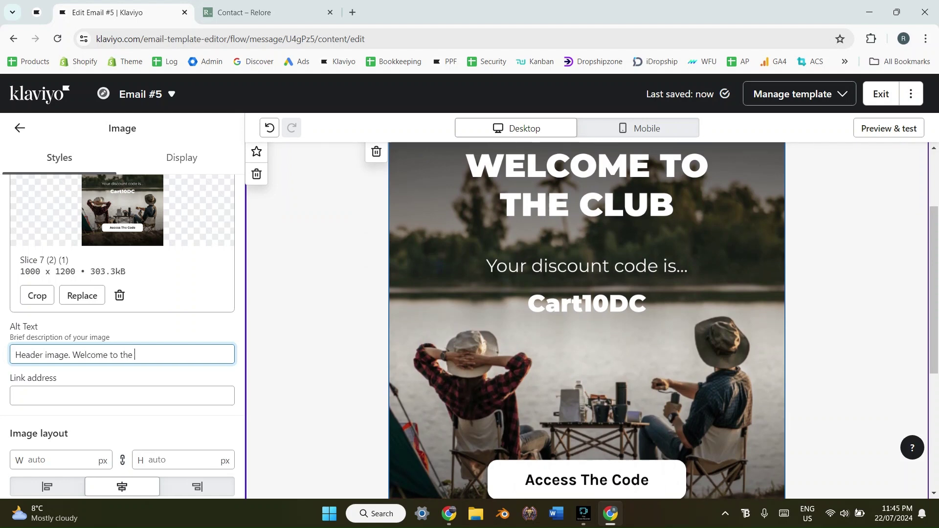
text(Welcome to the club. Your discount code is)
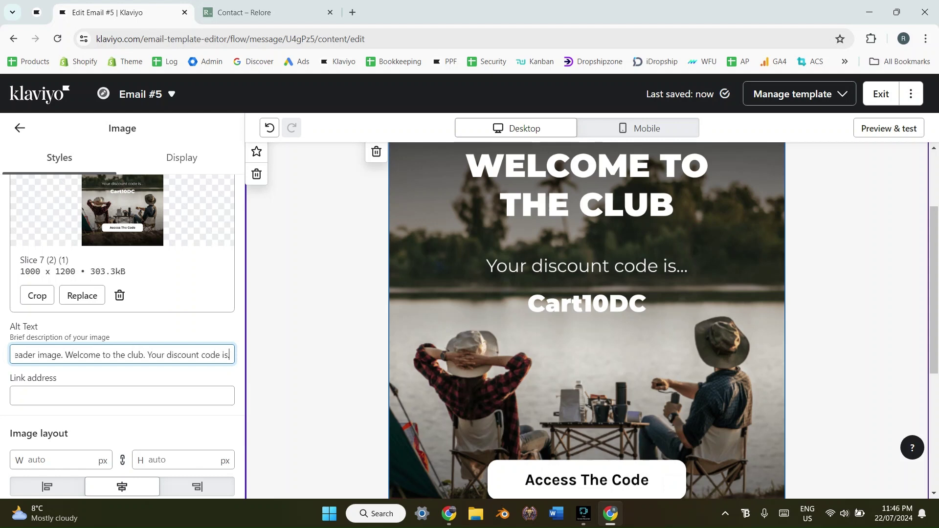
text(... Cart)
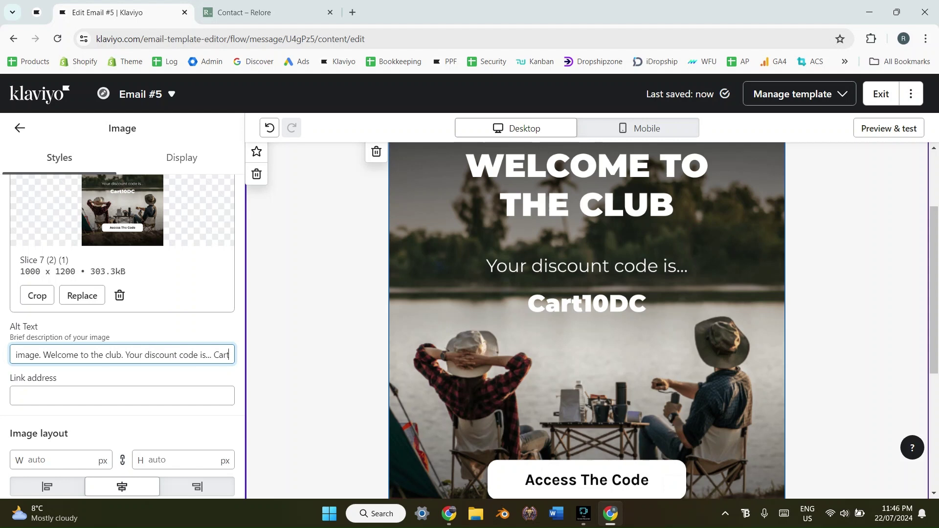
text(10DC.)
text( Ac)
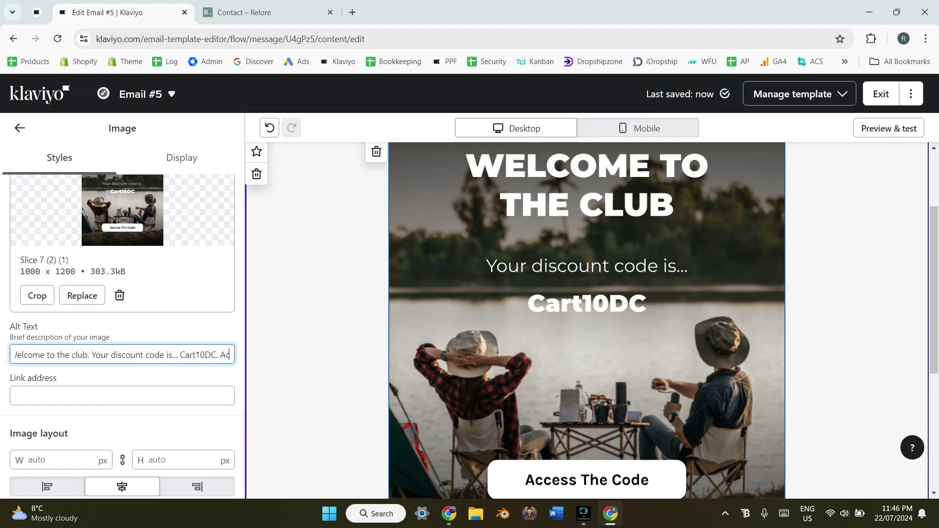
text(cess the c)
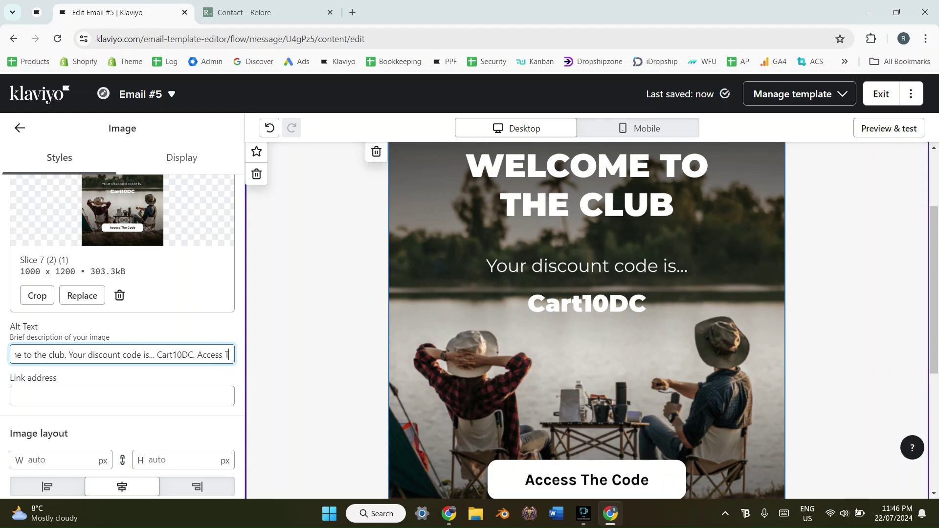
text(ode)
text(.)
key(BackSpace)
key(ctrl+a)
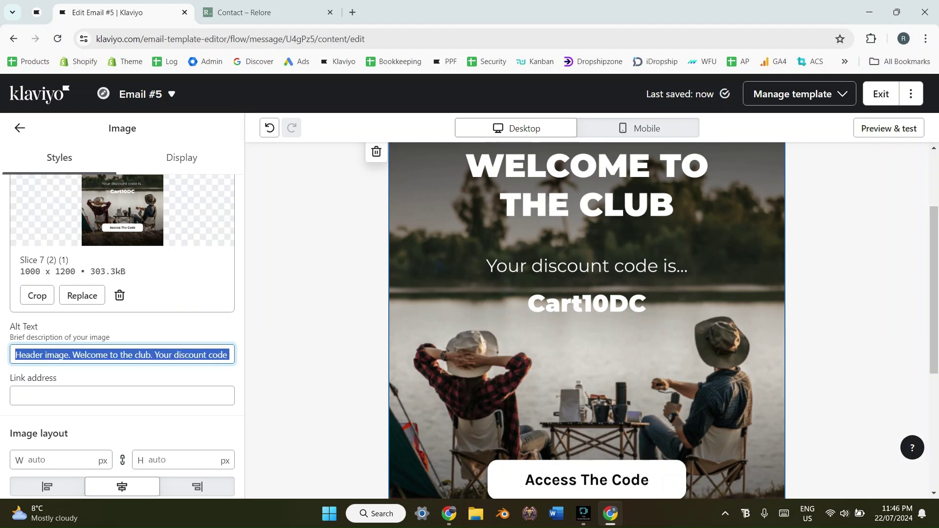
- Examine the hero image between header and footer, and open its link address for editing
click(587, 320)
scroll(587, 320, up, 3)
scroll(587, 320, down, 5)
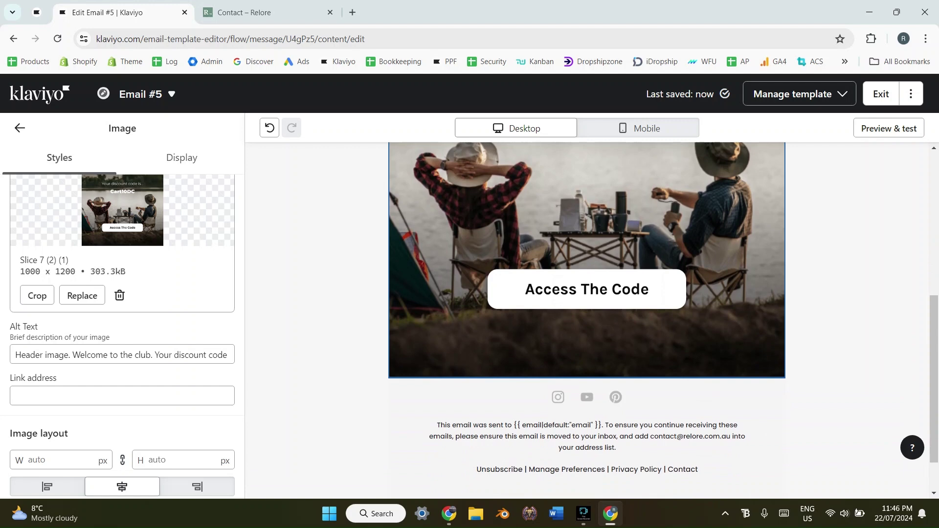
scroll(608, 300, up, 5)
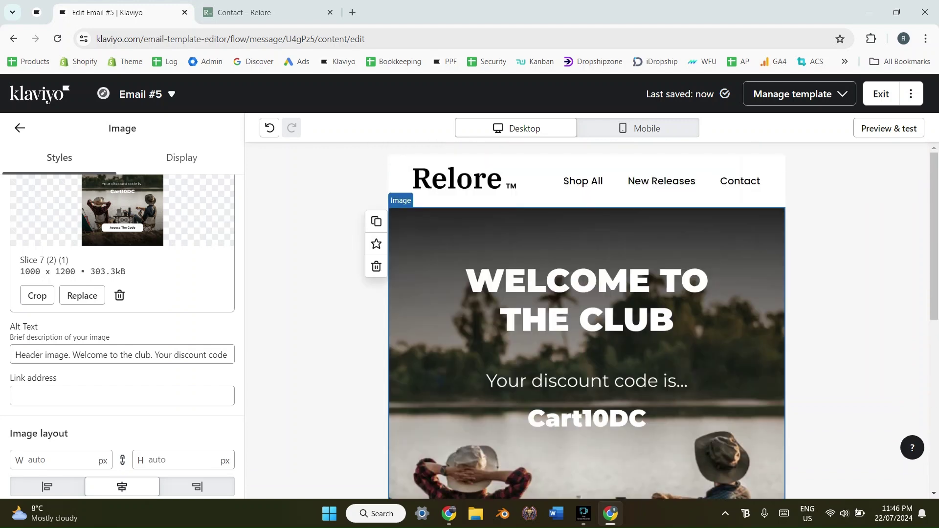
scroll(608, 300, down, 1)
scroll(587, 321, down, 4)
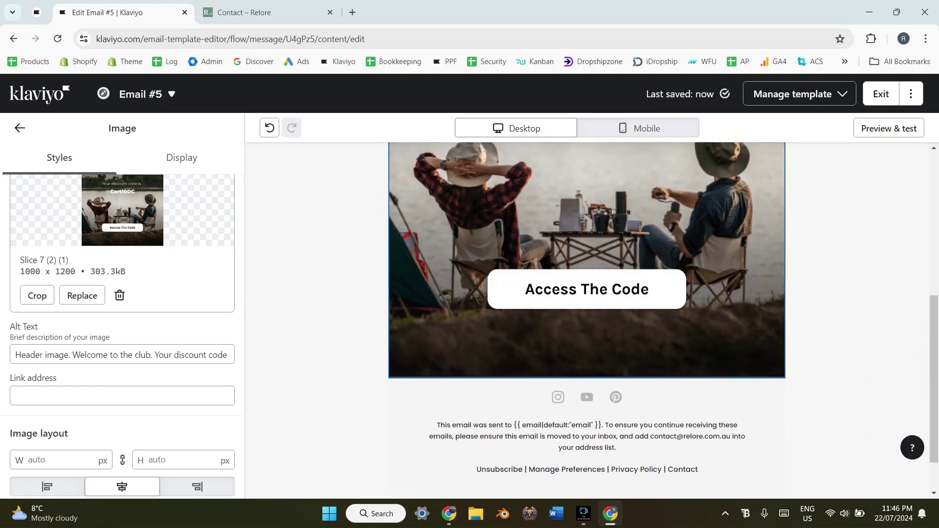
scroll(587, 320, up, 2)
click(122, 395)
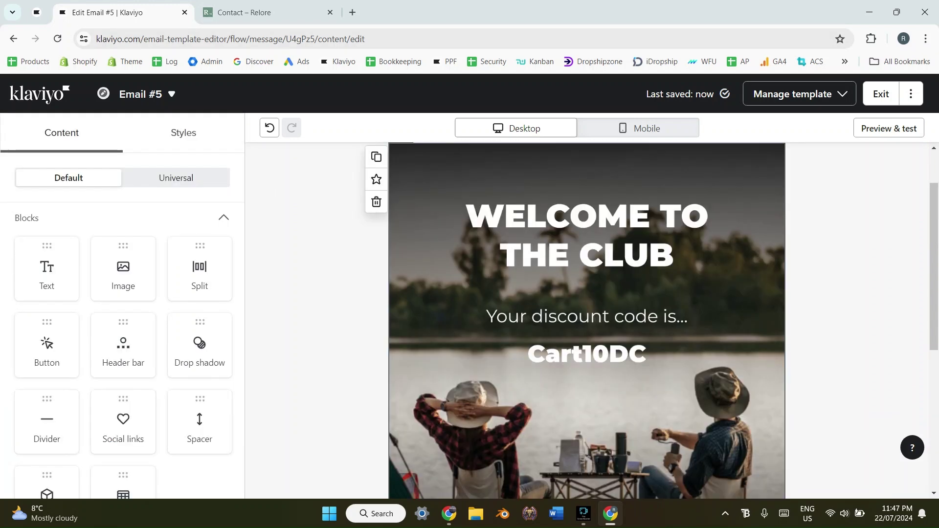
- Add an image block between the hero image and the footer, and upload Slice 8 (1) (1) from the Welcome email 1 folder
scroll(587, 318, down, 5)
scroll(587, 320, up, 5)
scroll(587, 320, down, 6)
drag(123, 269, 444, 308)
click(123, 333)
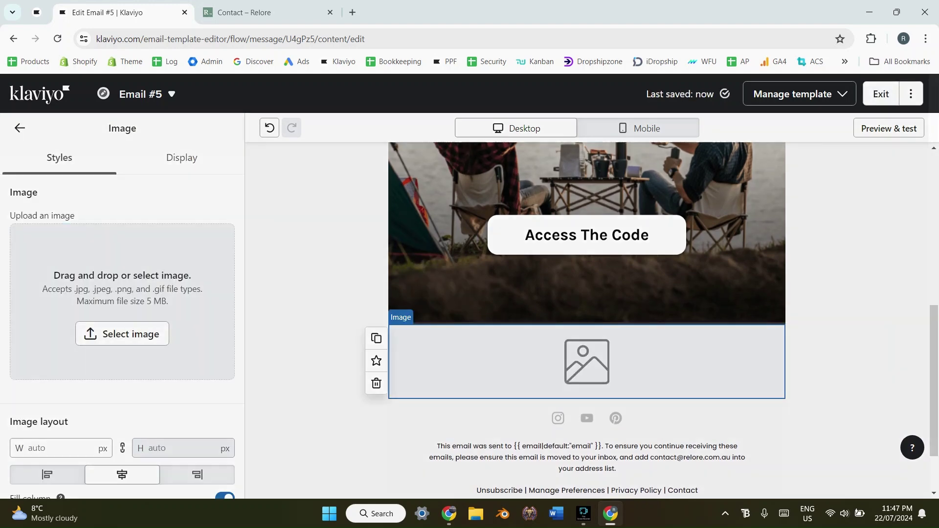
click(127, 158)
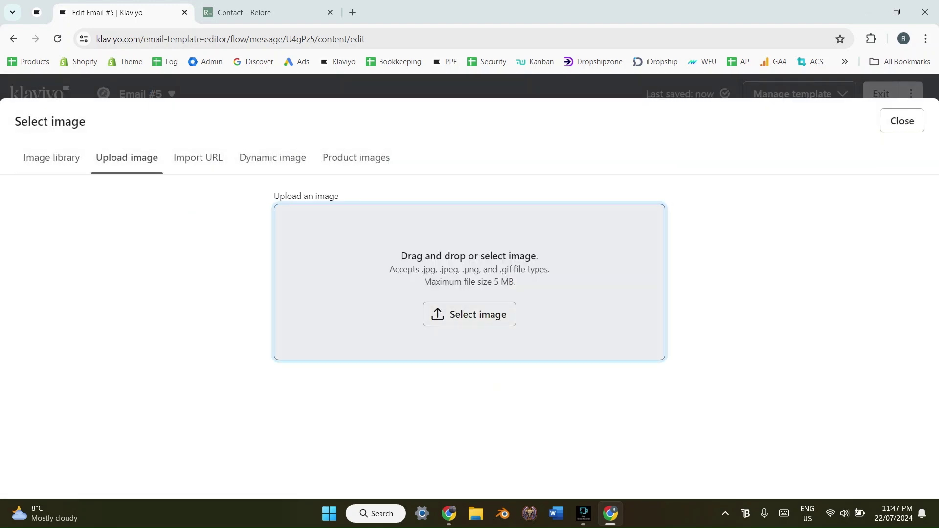
click(468, 314)
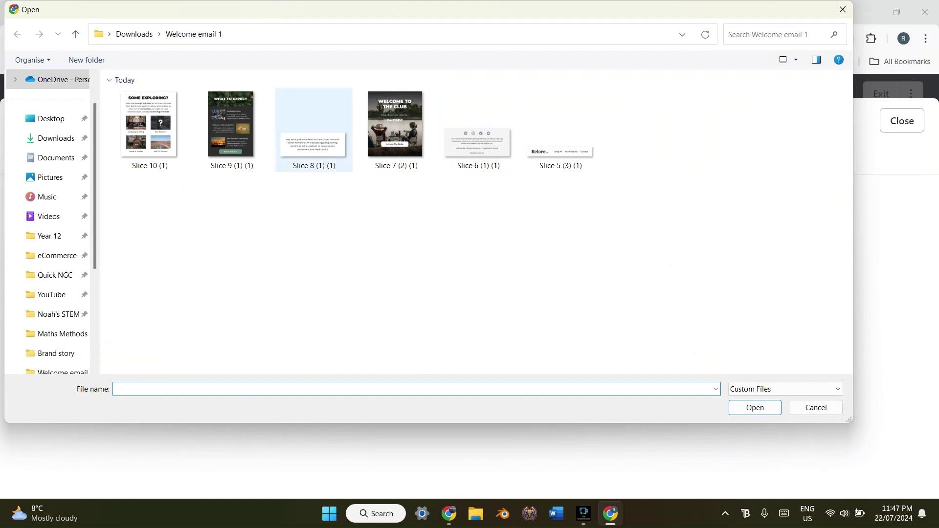
double_click(313, 144)
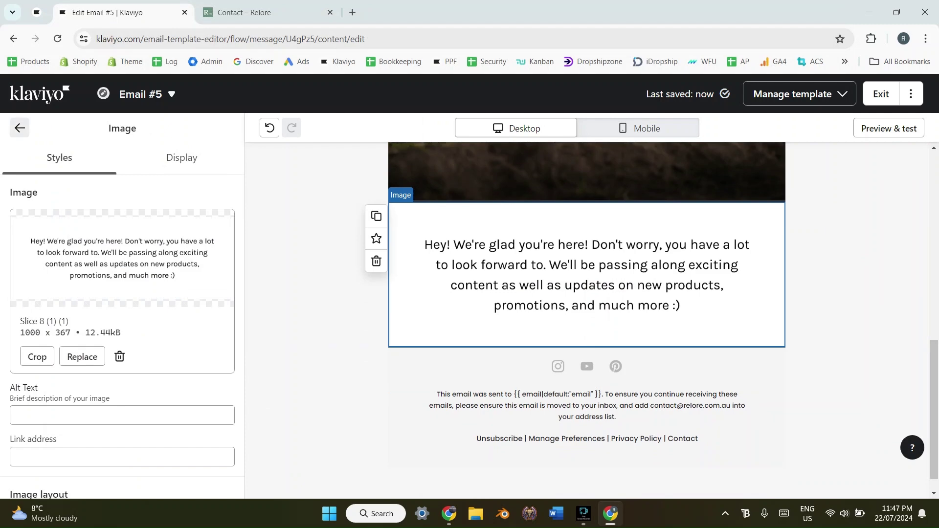
- Switch to Gmail and check whether the "Out the door" paragraph in the opened bag email is selectable live text
click(449, 514)
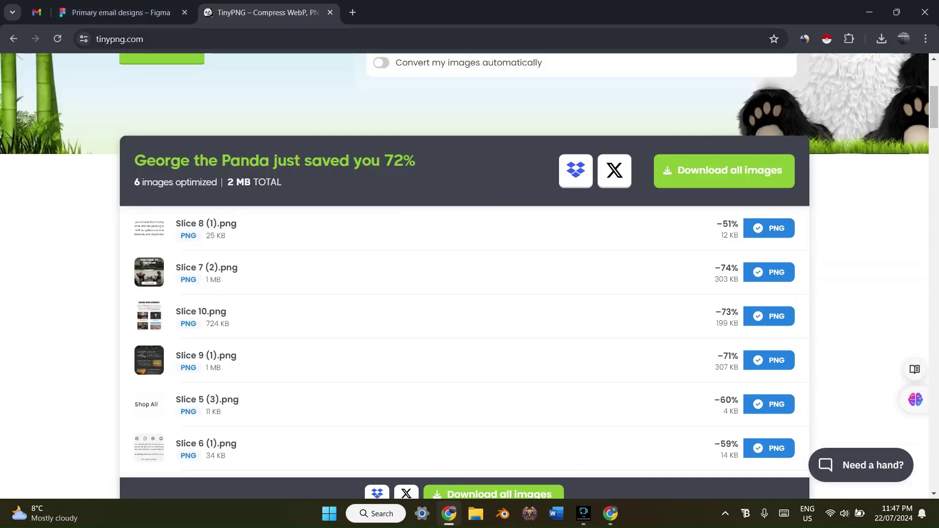
click(37, 13)
scroll(563, 306, up, 7)
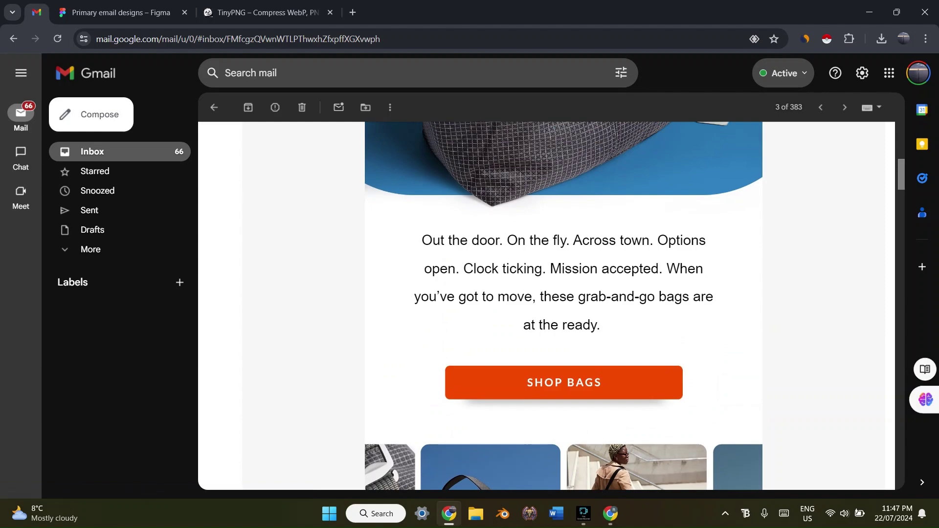
scroll(564, 305, down, 4)
scroll(563, 305, down, 12)
scroll(563, 306, up, 11)
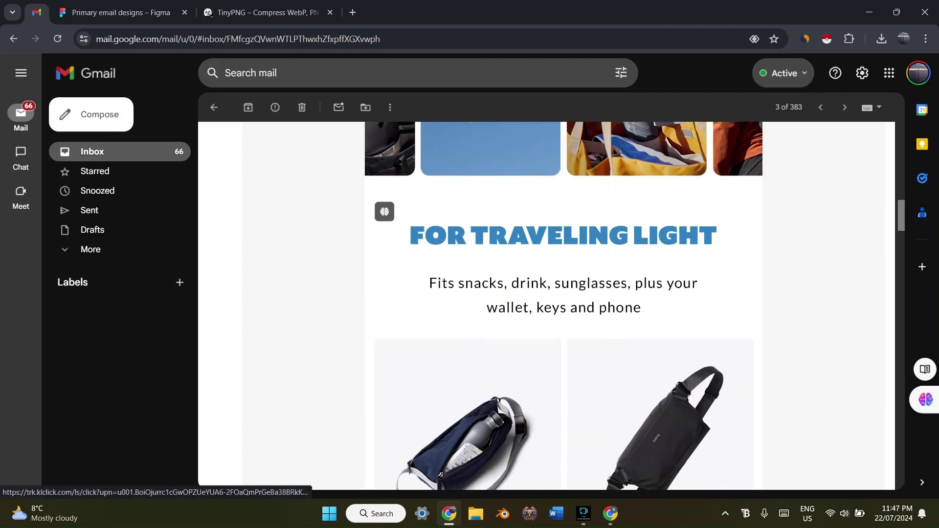
scroll(564, 305, up, 5)
scroll(564, 306, down, 4)
drag(603, 387, 422, 302)
triple_click(499, 330)
triple_click(636, 331)
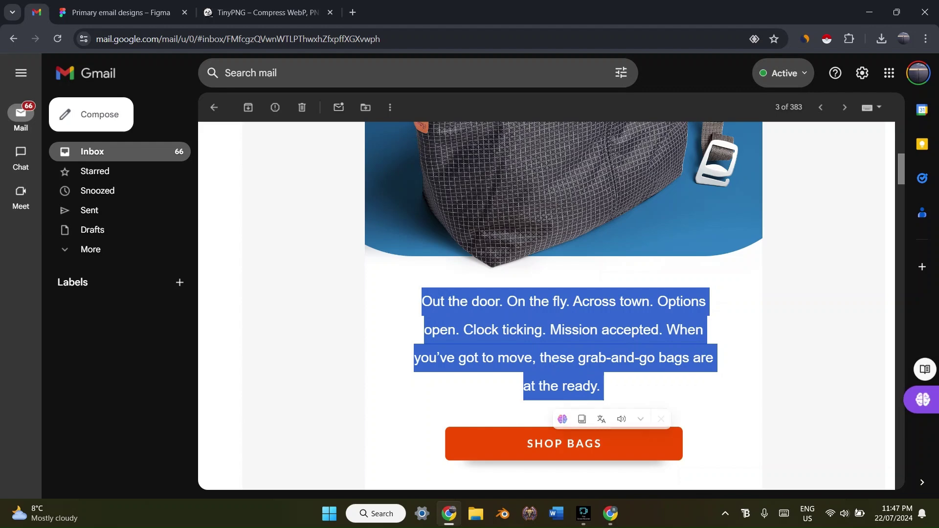
- Check whether the email's "For Traveling Light" section is an image, review its product sections, and return to Klaviyo
scroll(465, 450, down, 10)
drag(457, 259, 474, 263)
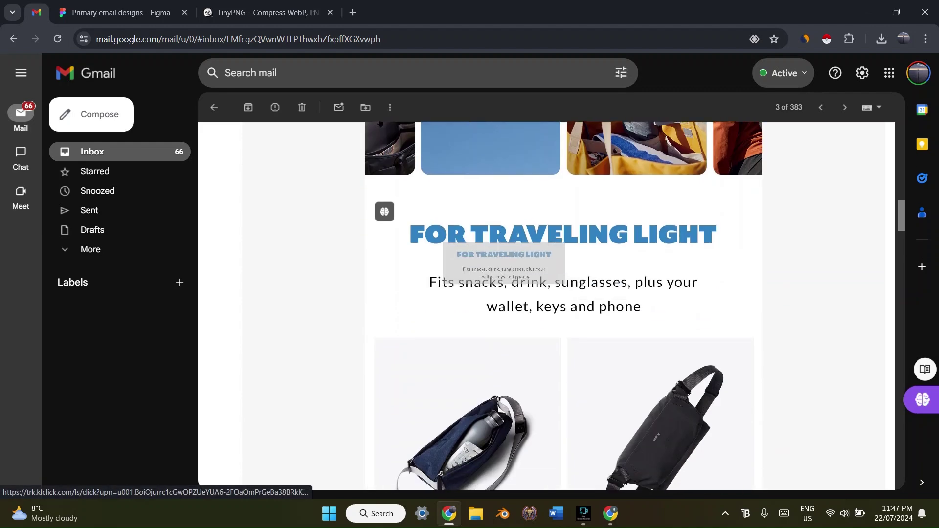
drag(337, 205, 504, 348)
click(513, 298)
scroll(489, 392, down, 15)
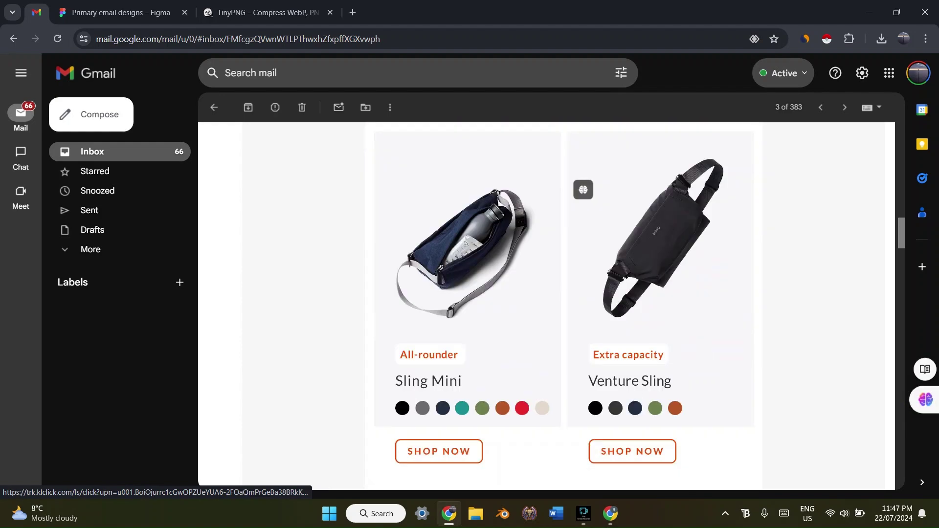
scroll(564, 305, up, 15)
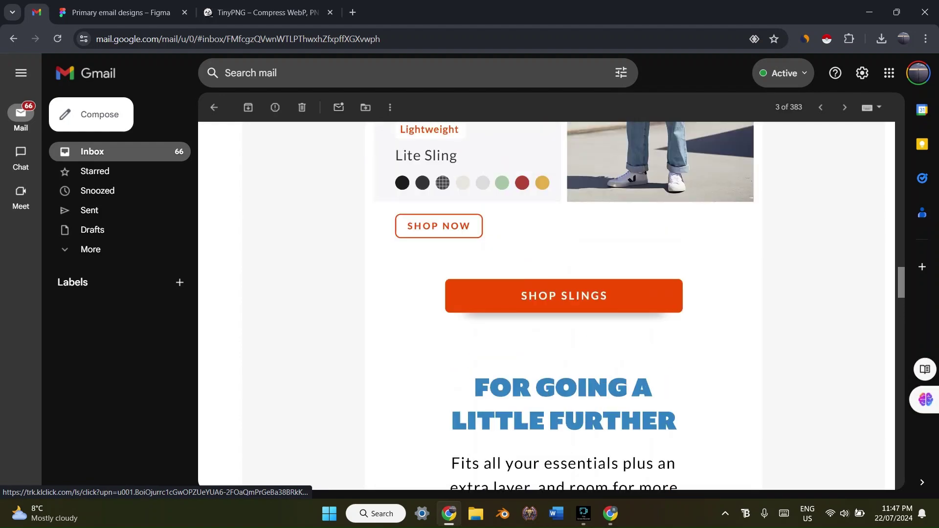
scroll(563, 305, up, 5)
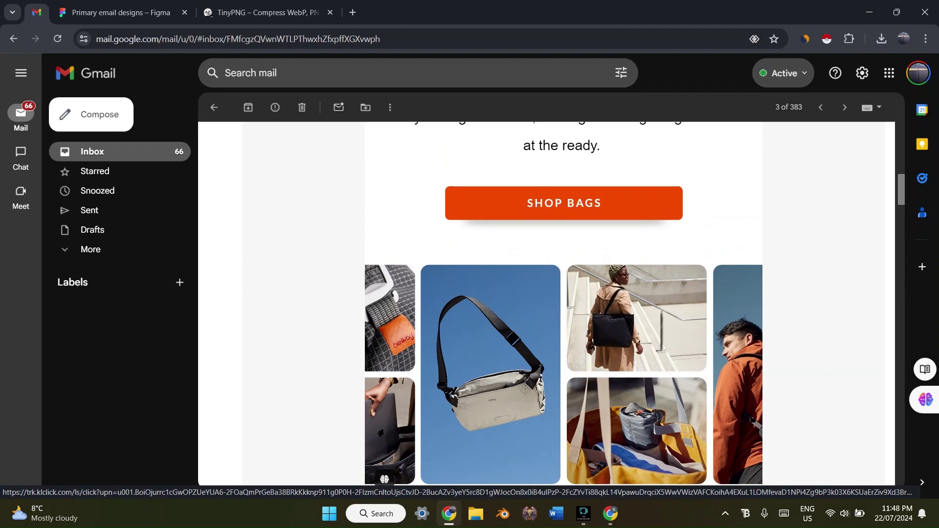
click(609, 513)
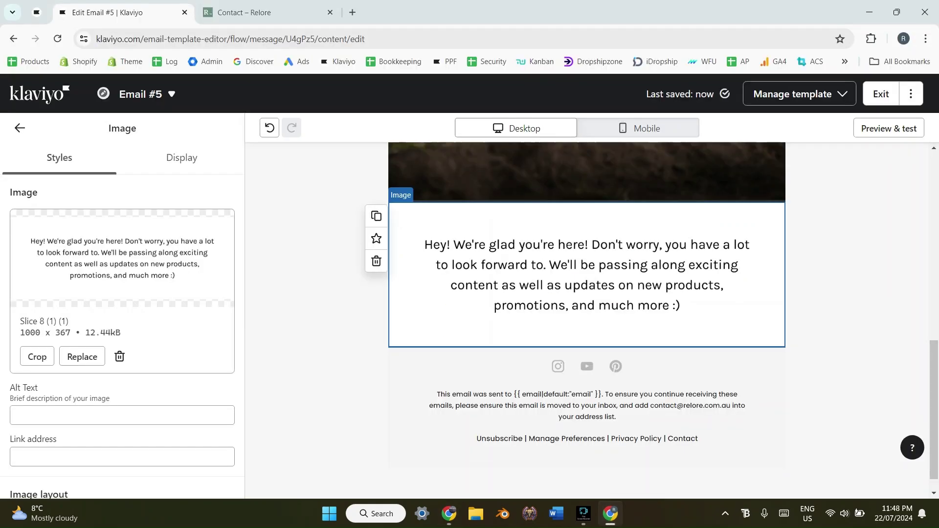
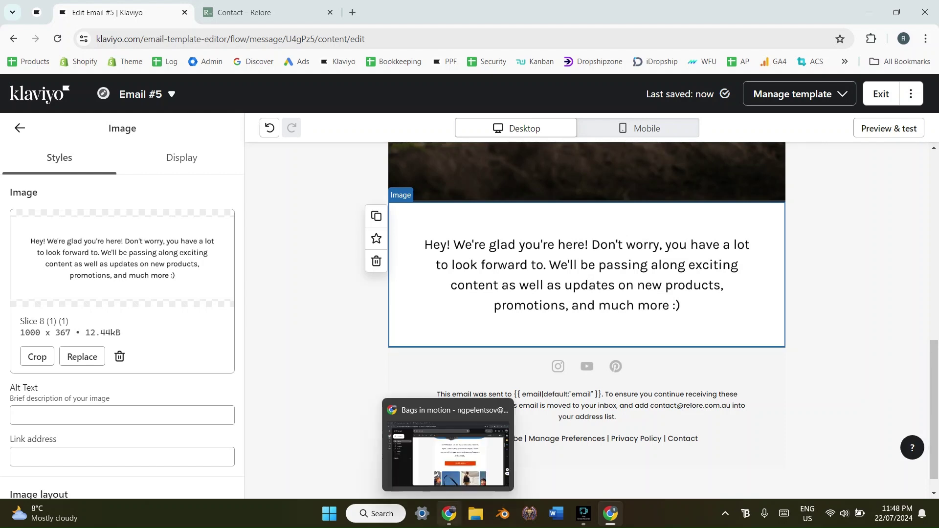
- Copy the "Hey! We're glad you're here!" paragraph from the Figma design into the Slice 8 image's alt text in Klaviyo
click(449, 513)
click(115, 12)
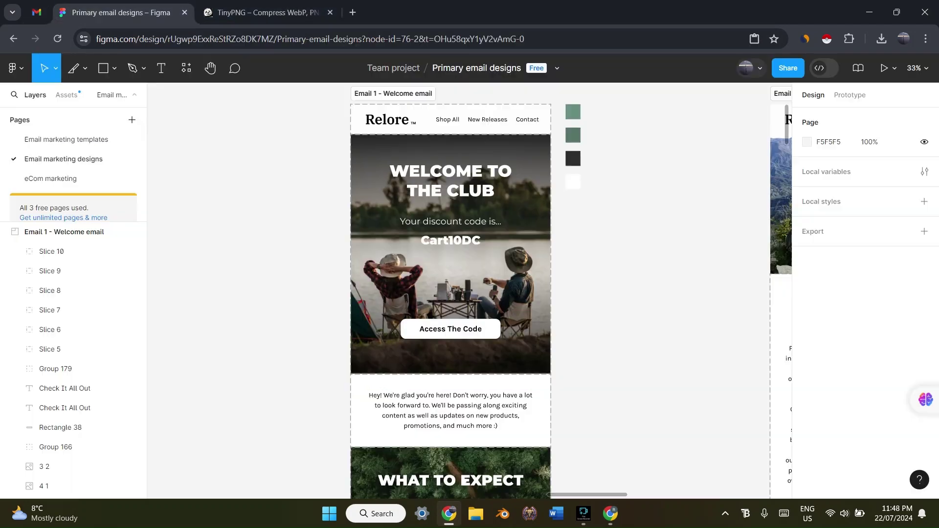
double_click(450, 378)
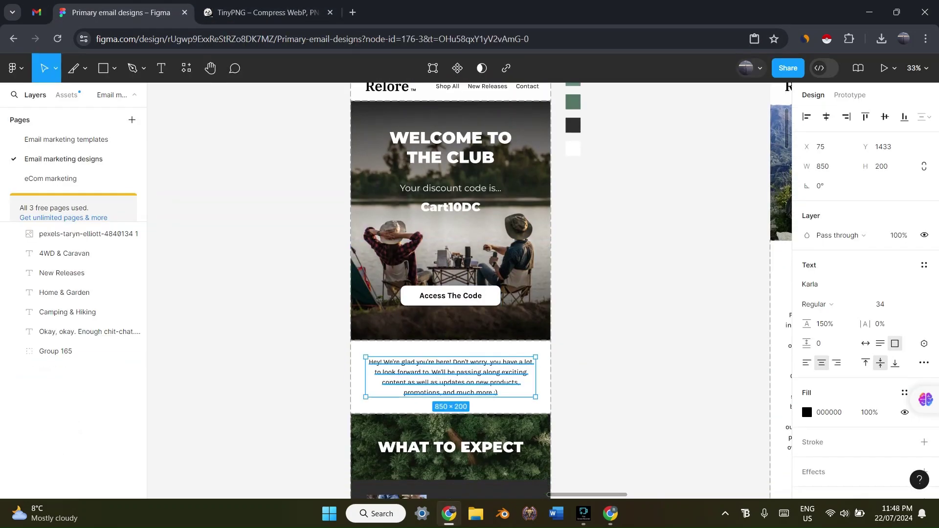
key(alt+Tab)
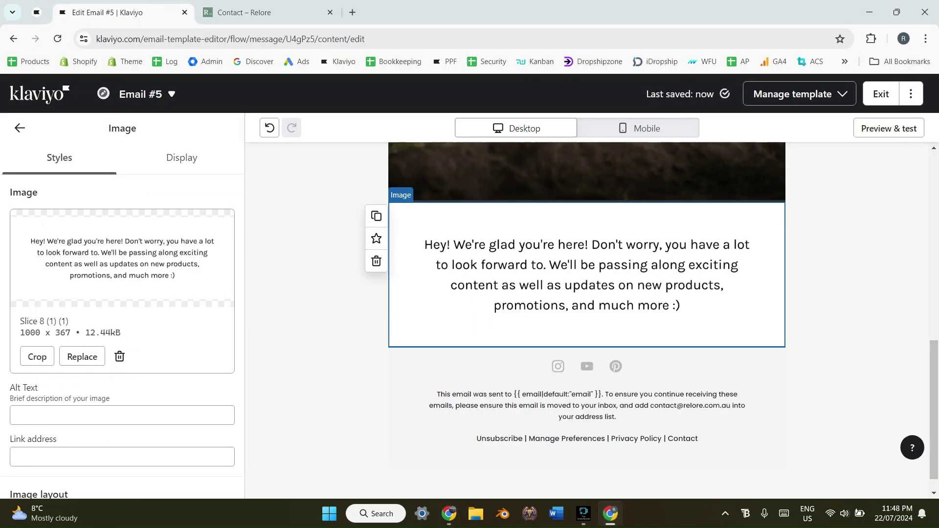
key(Return)
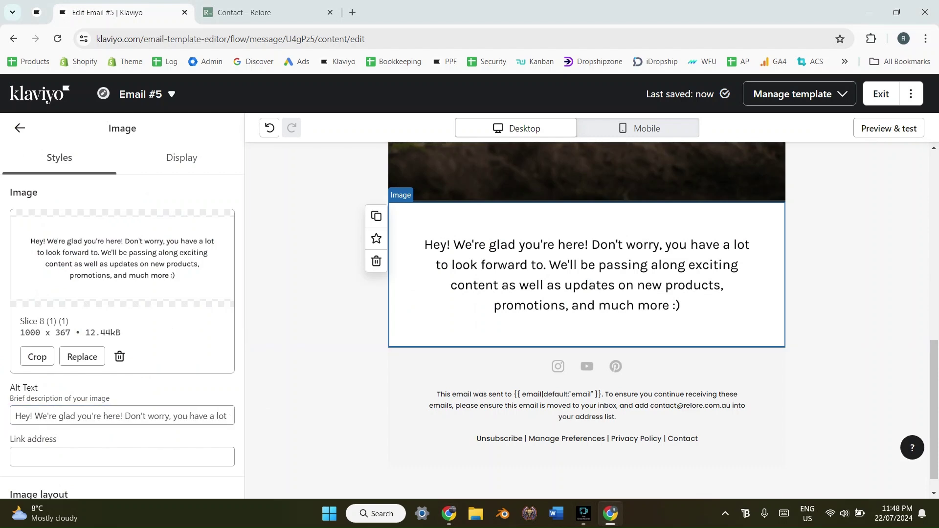
scroll(587, 320, down, 1)
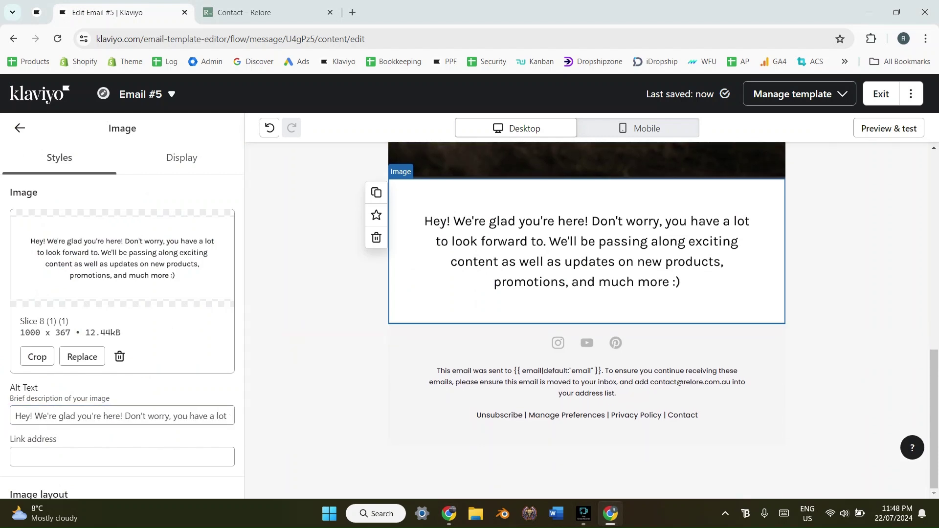
scroll(122, 318, down, 5)
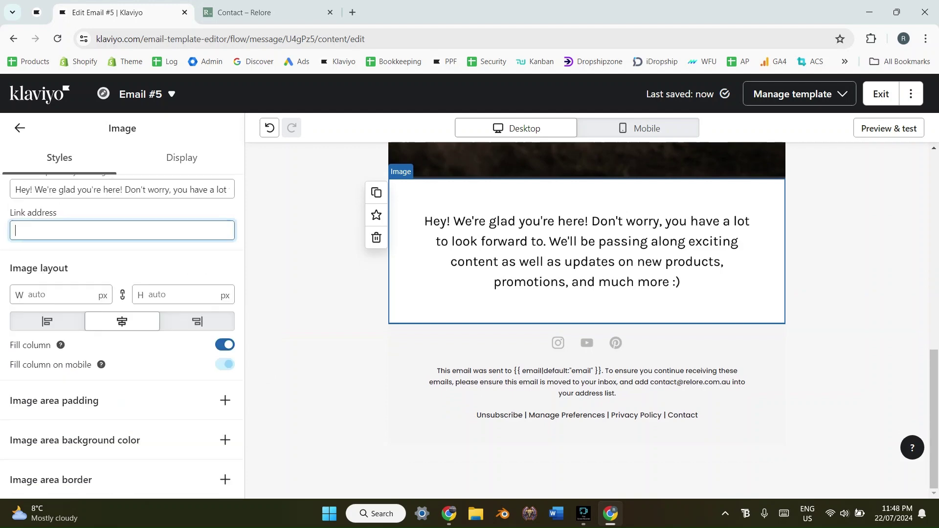
click(20, 128)
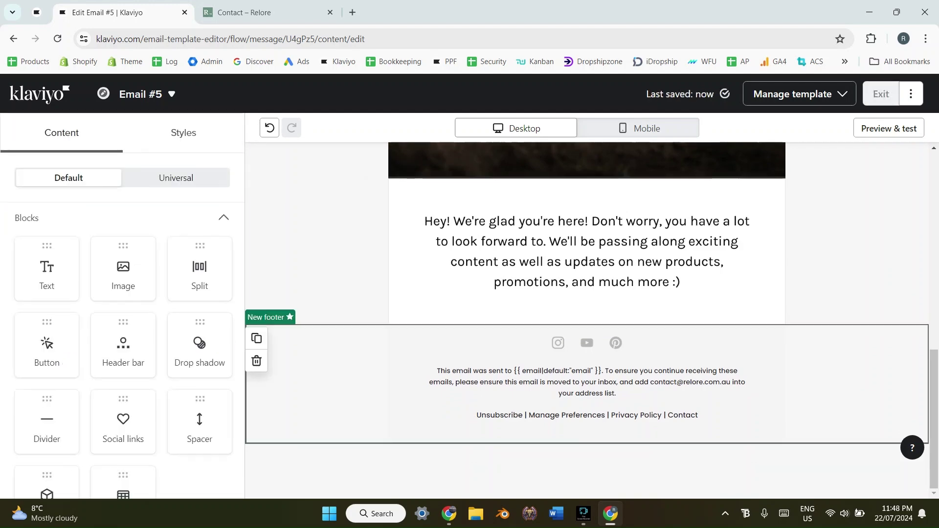
- Add an image block between the "Hey! We're glad you're here!" image and the footer, and upload Slice 9 (1) (1)
scroll(587, 313, up, 5)
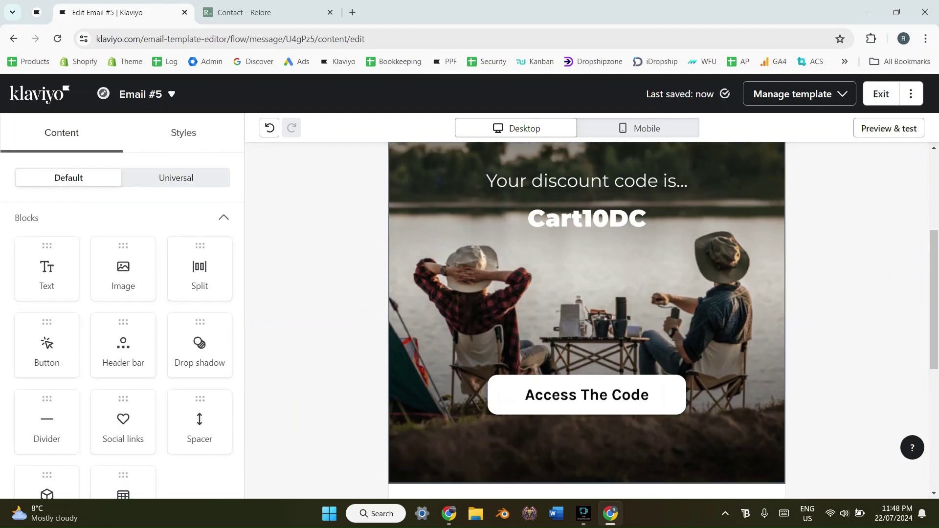
scroll(587, 332, down, 6)
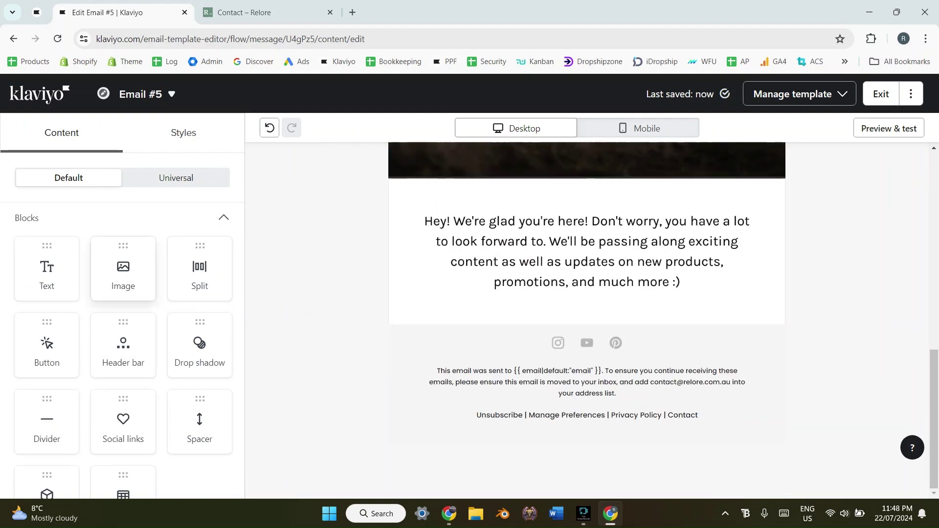
drag(122, 267, 552, 350)
double_click(231, 125)
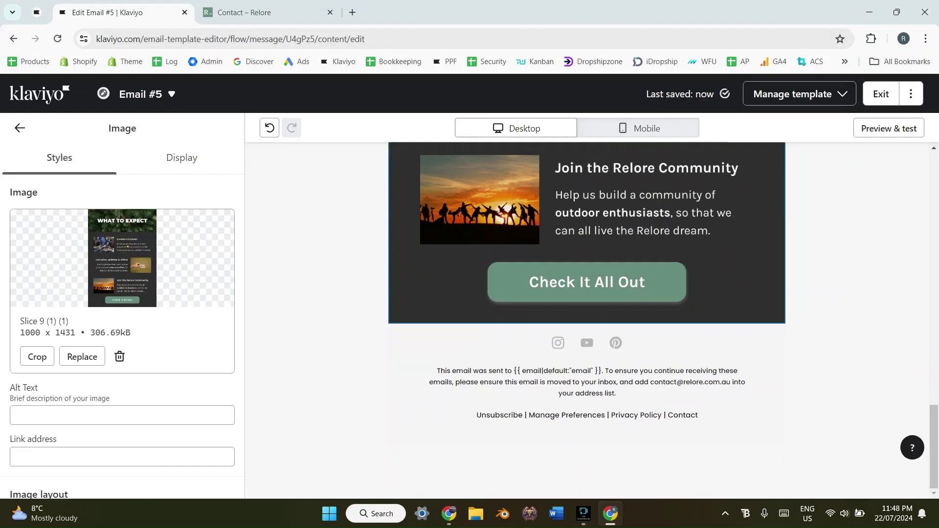
scroll(551, 313, up, 5)
click(259, 12)
scroll(464, 287, down, 5)
click(464, 164)
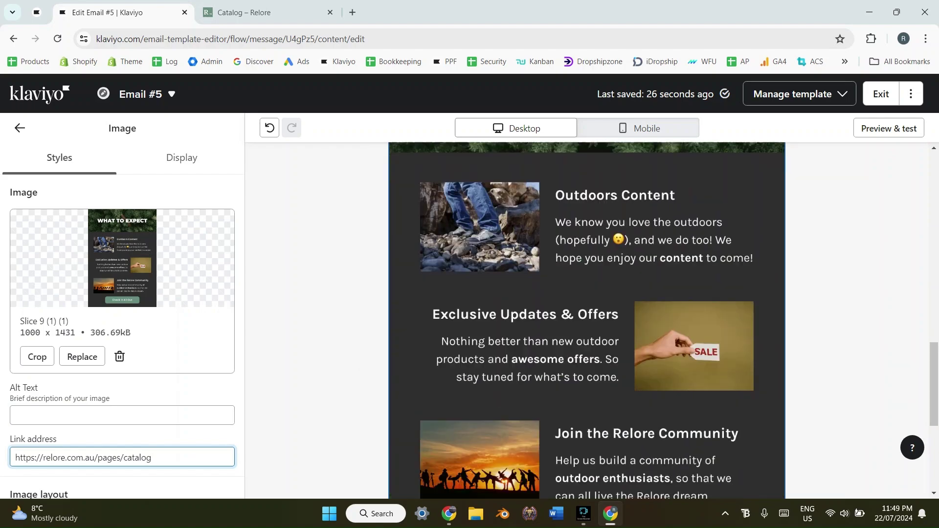
key(super+v)
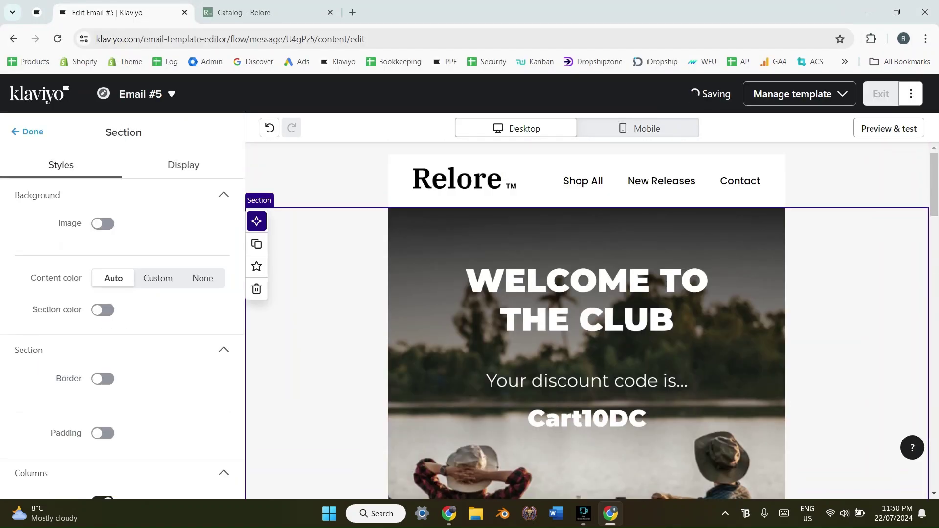
- Review the whole email in the mobile preview and compare it with the desktop preview
scroll(587, 318, down, 20)
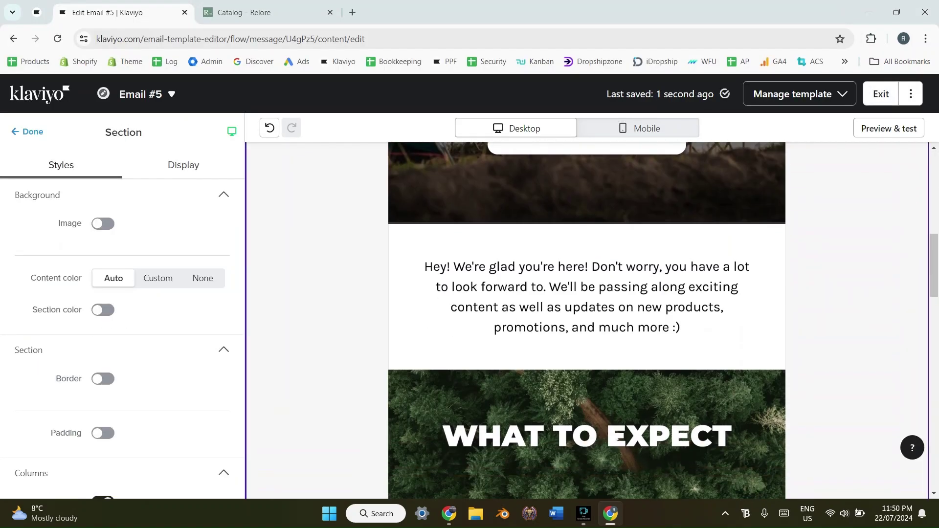
click(638, 128)
scroll(587, 343, up, 6)
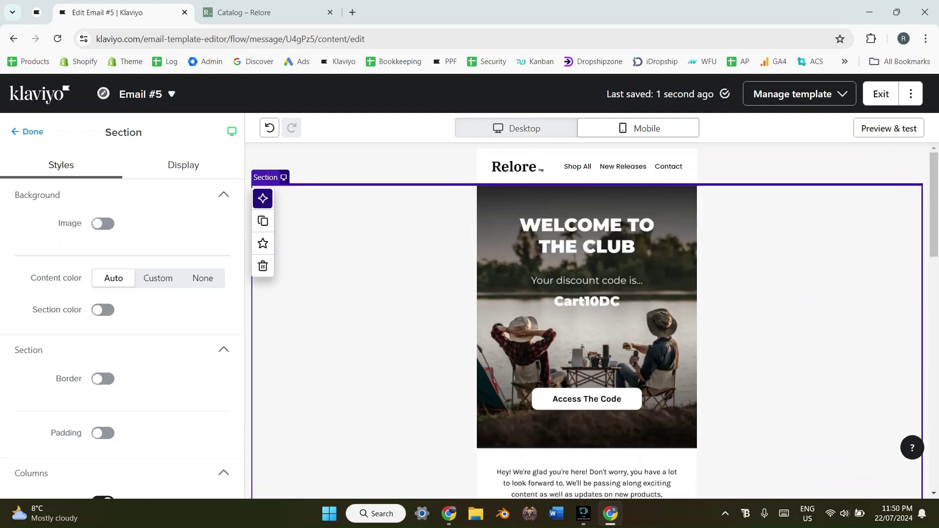
scroll(587, 318, down, 13)
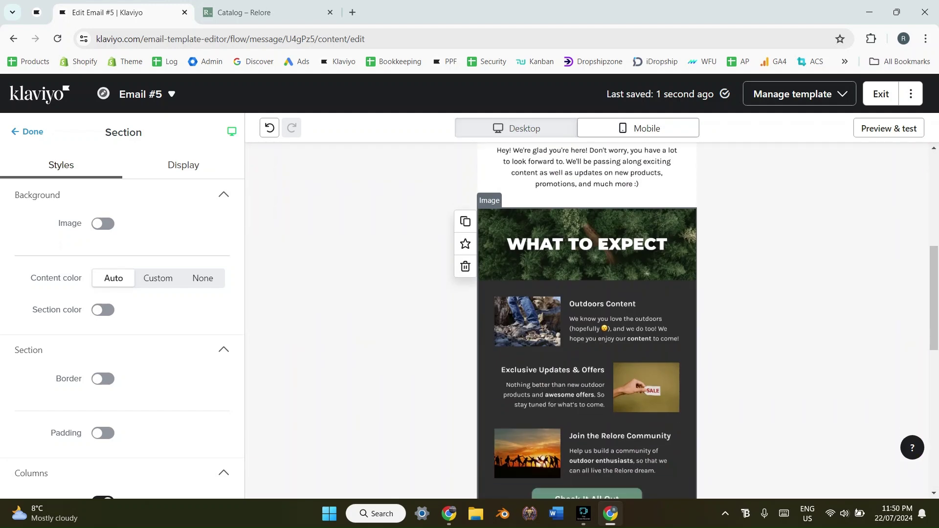
click(516, 128)
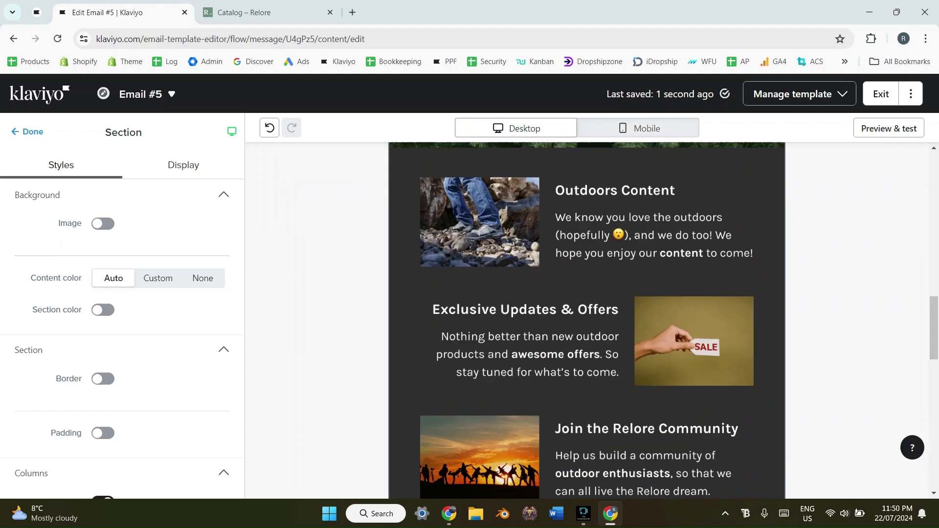
scroll(587, 415, up, 2)
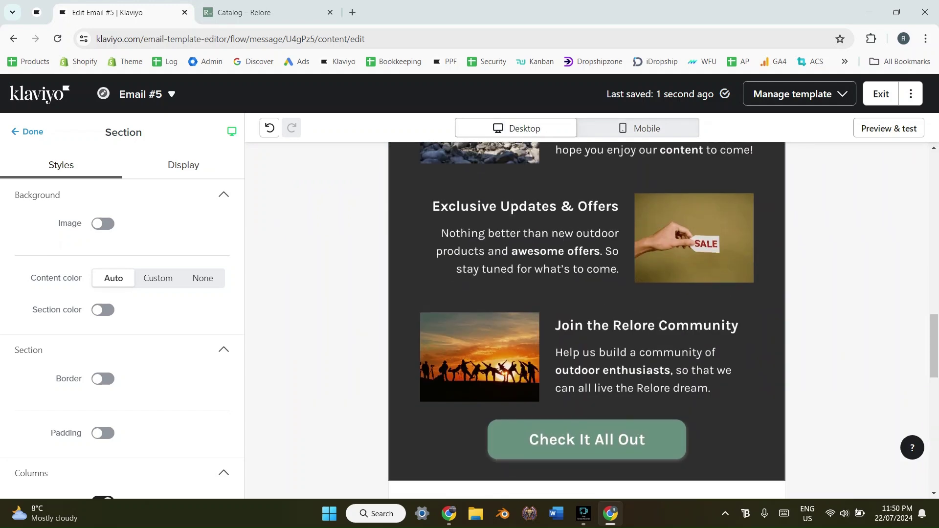
- Select the "What to expect" image and check its alt text and link address against its content sections
click(587, 387)
scroll(587, 386, down, 1)
scroll(586, 386, up, 5)
scroll(587, 386, down, 3)
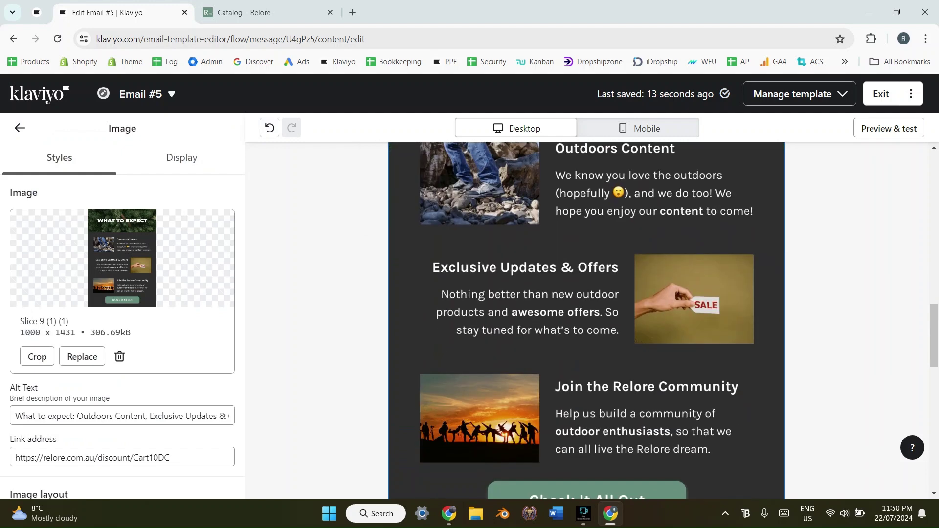
scroll(122, 338, down, 1)
scroll(587, 320, up, 1)
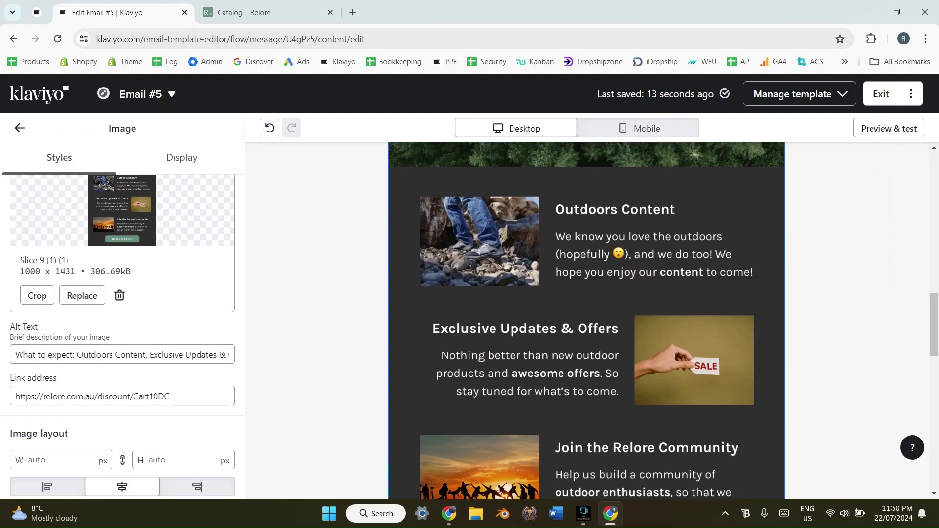
scroll(587, 320, down, 2)
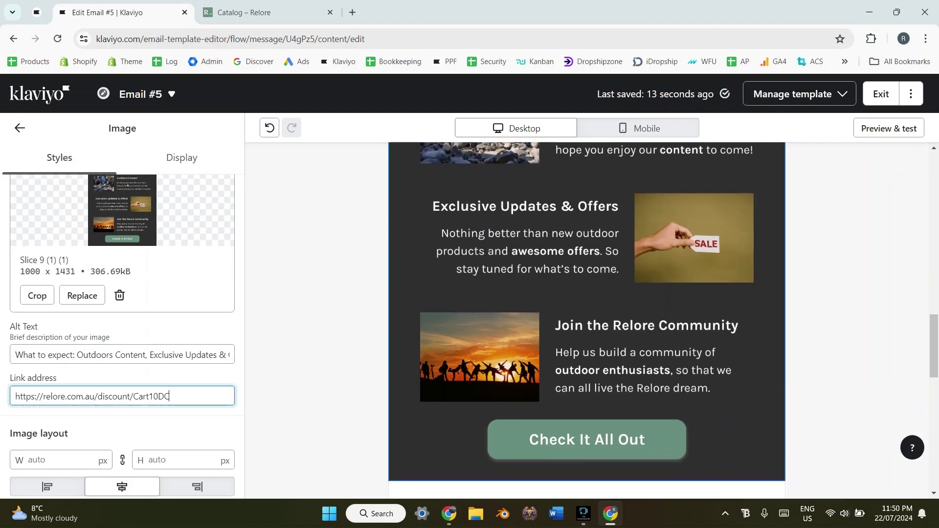
scroll(587, 274, down, 5)
scroll(587, 274, up, 2)
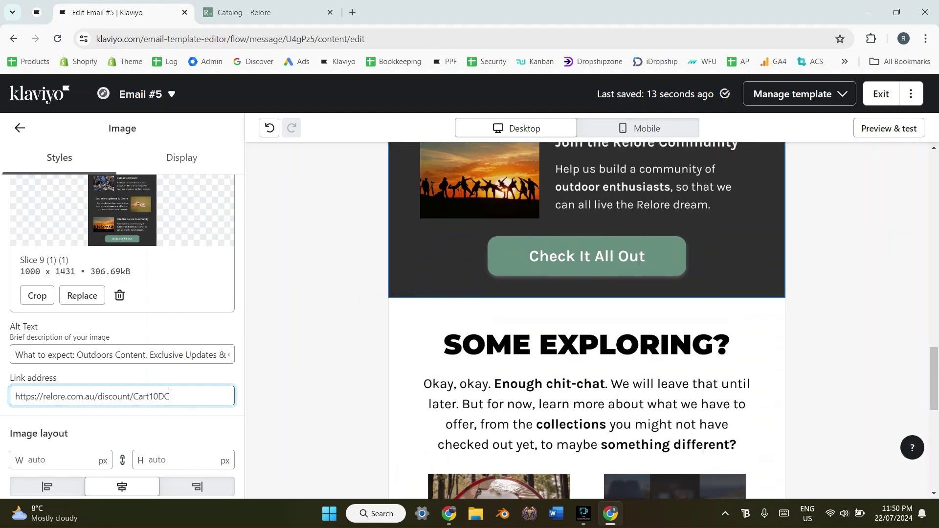
- Select the "Some exploring?" image, Slice 10 (1), and examine its intro text and four collection pictures
click(20, 128)
scroll(587, 294, down, 2)
click(587, 293)
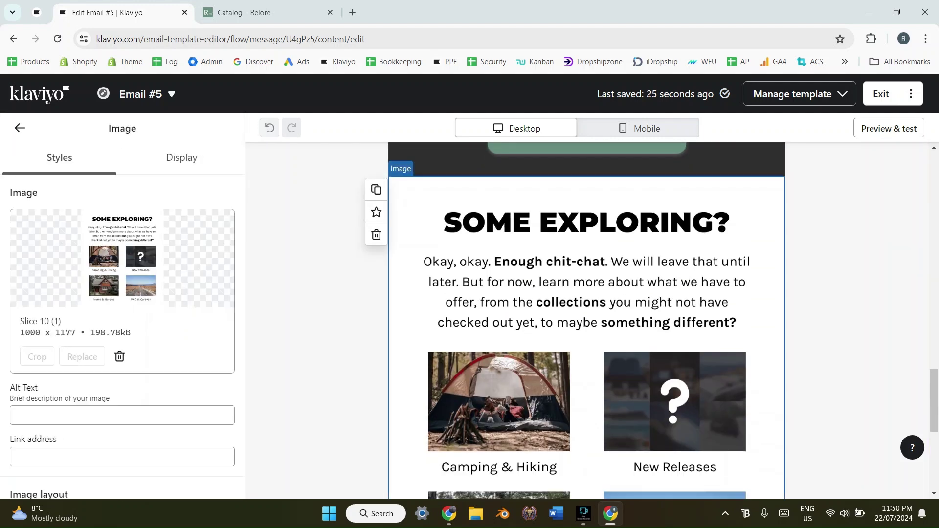
scroll(587, 293, down, 1)
scroll(586, 321, down, 1)
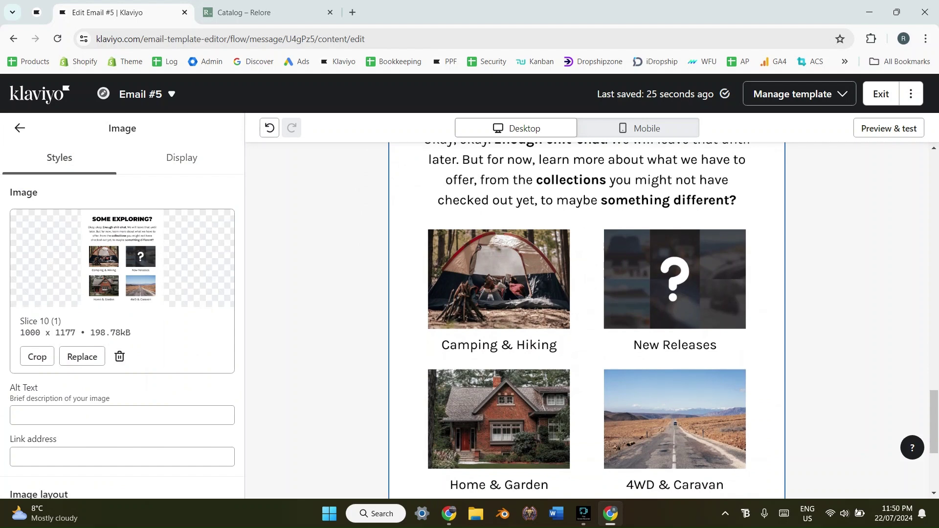
scroll(587, 318, down, 1)
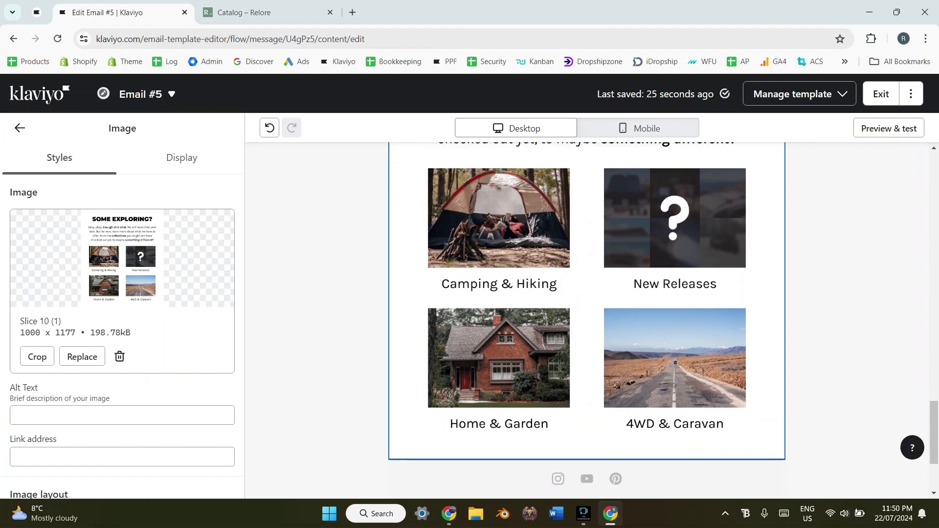
scroll(587, 318, down, 1)
click(19, 128)
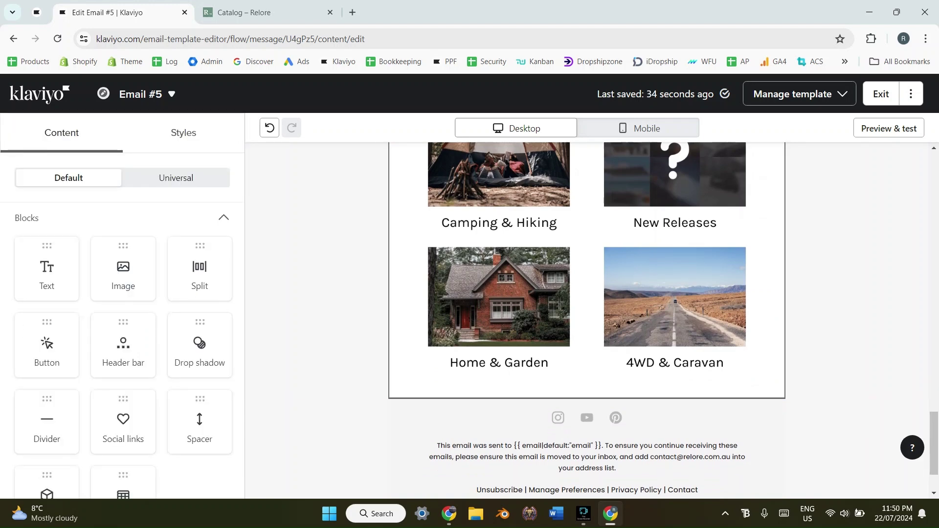
- Crop the "Some exploring?" image to just its heading and paragraph, cutting off the four collection pictures below
scroll(587, 318, up, 5)
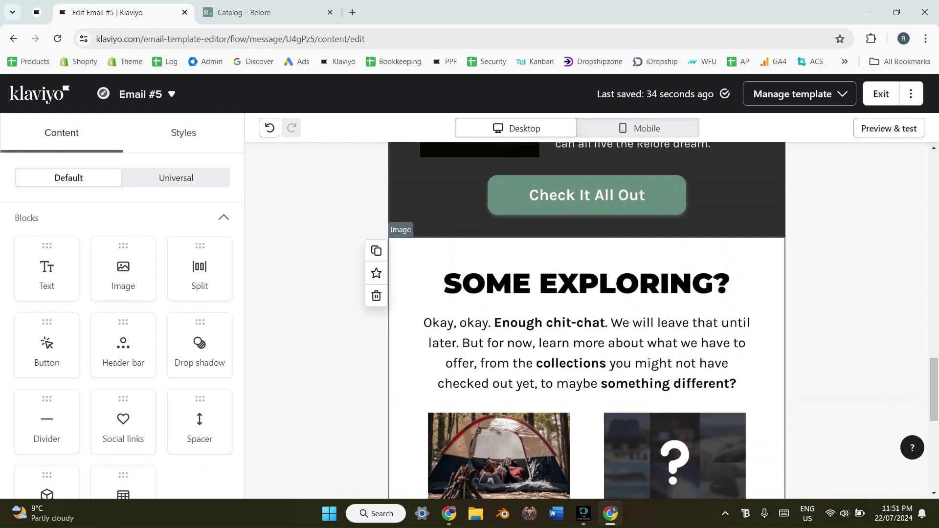
scroll(587, 317, down, 2)
click(587, 318)
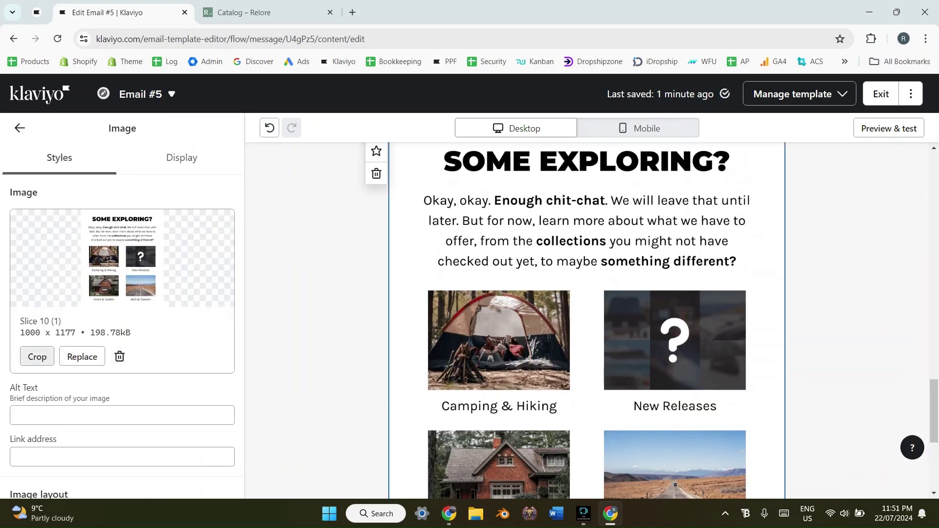
click(37, 356)
scroll(206, 303, down, 5)
scroll(205, 303, up, 2)
scroll(205, 303, up, 1)
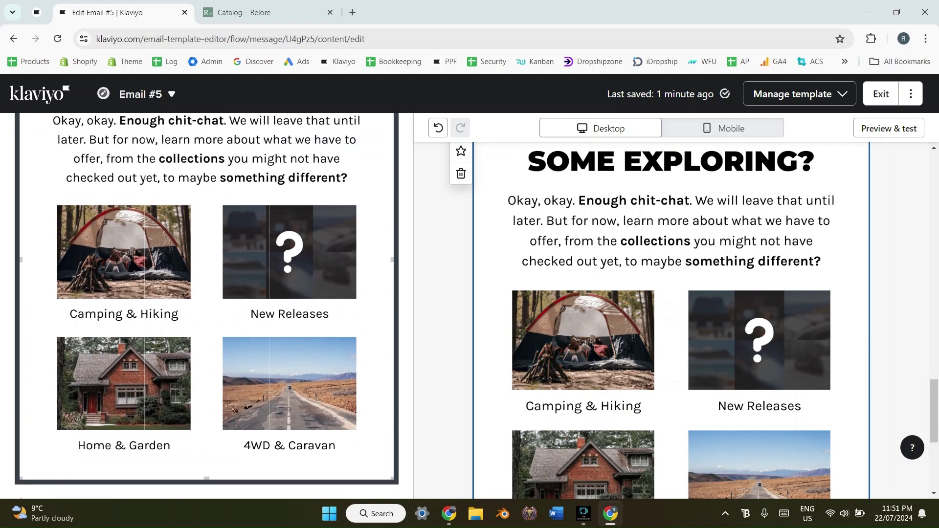
drag(206, 478, 206, 203)
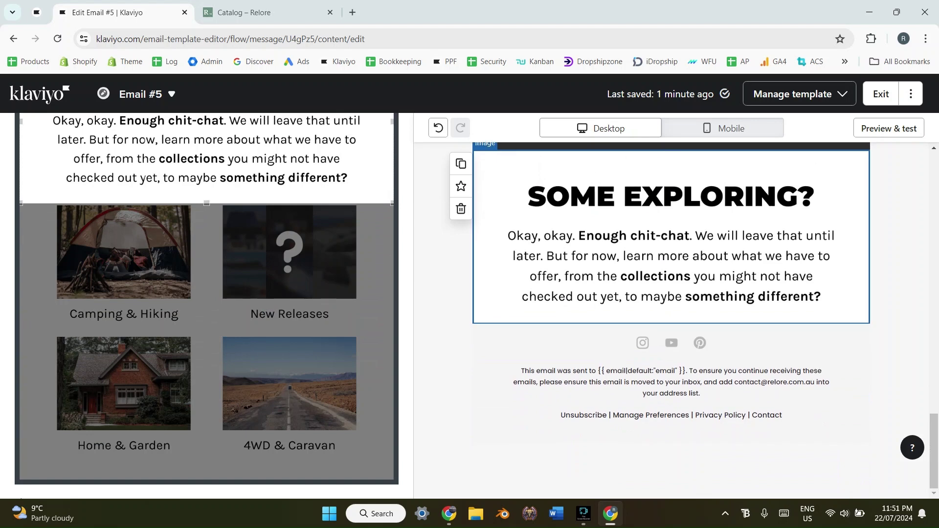
scroll(268, 206, up, 3)
scroll(269, 207, down, 2)
scroll(269, 206, up, 2)
click(19, 128)
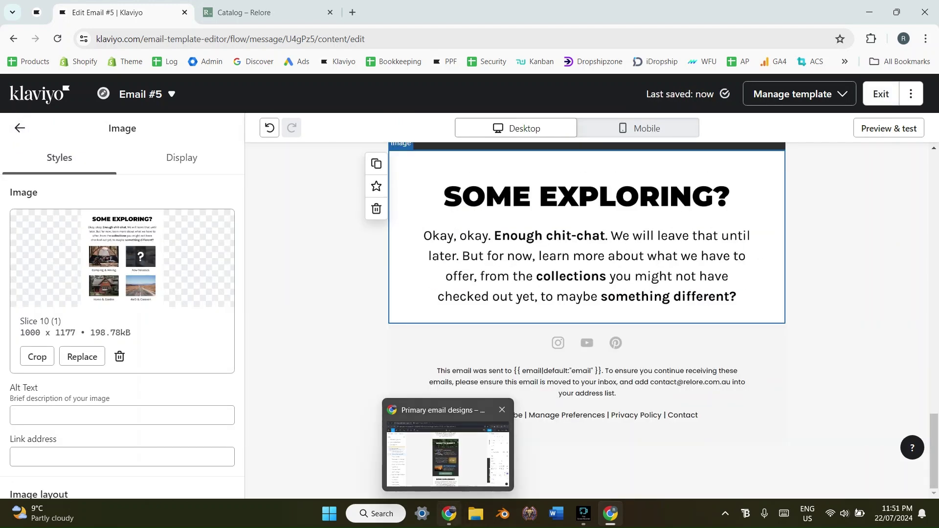
- Set the cropped image's alt text to "Some exploring?" followed by the "Okay, okay. Enough chit-chat." paragraph copied from the Figma design
click(448, 513)
scroll(451, 343, down, 3)
double_click(450, 346)
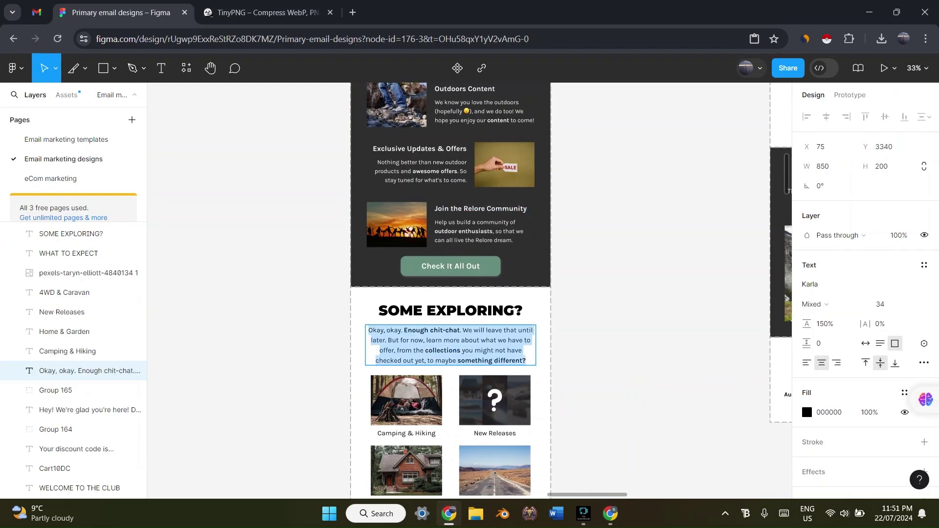
key(alt+Tab)
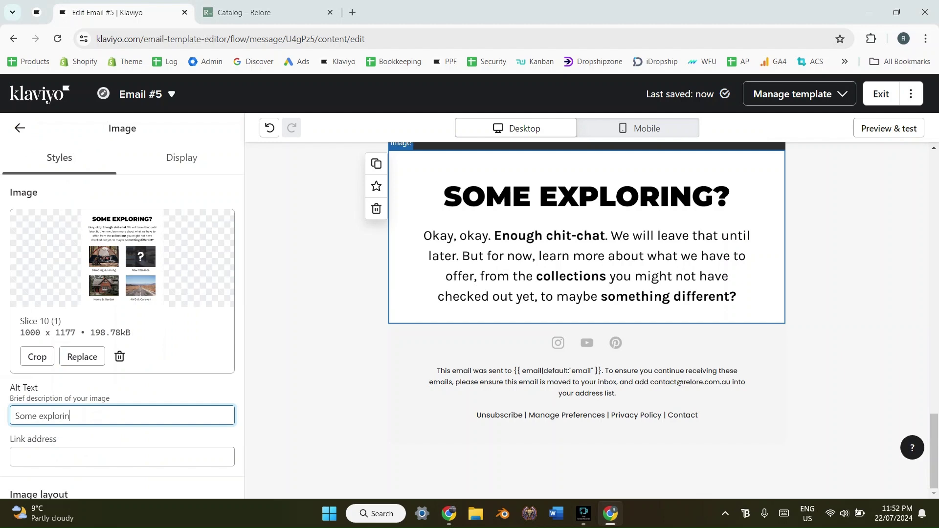
click(122, 456)
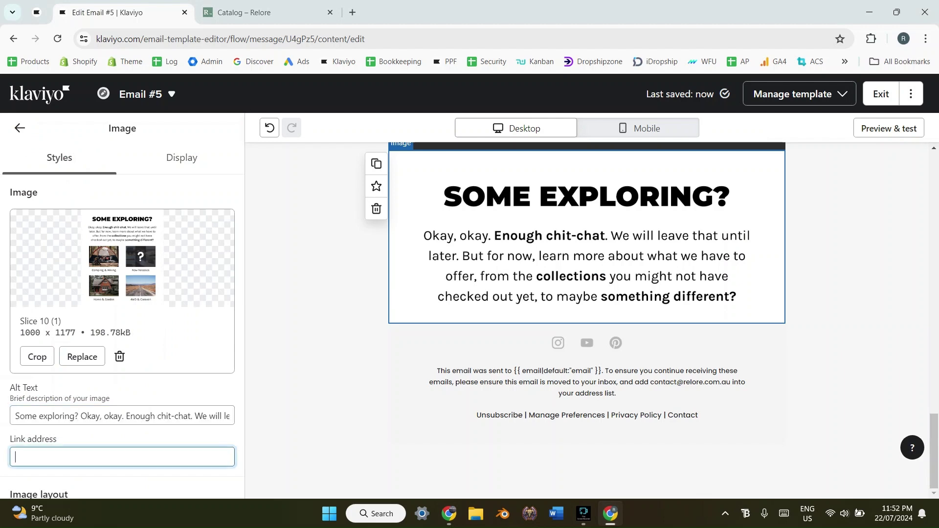
scroll(122, 336, down, 1)
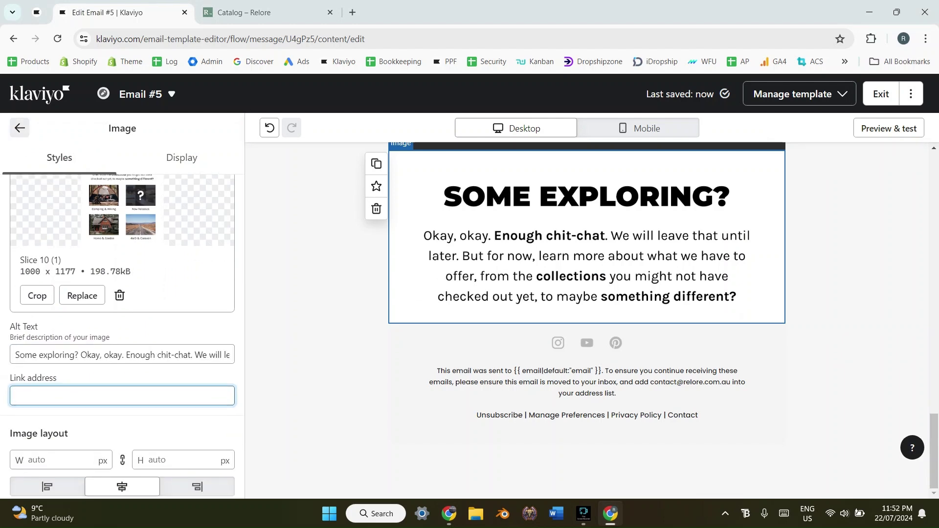
- Add a 2-column layout between the "Some exploring?" image and the footer
click(20, 128)
scroll(122, 362, down, 3)
scroll(122, 354, up, 1)
scroll(122, 349, down, 2)
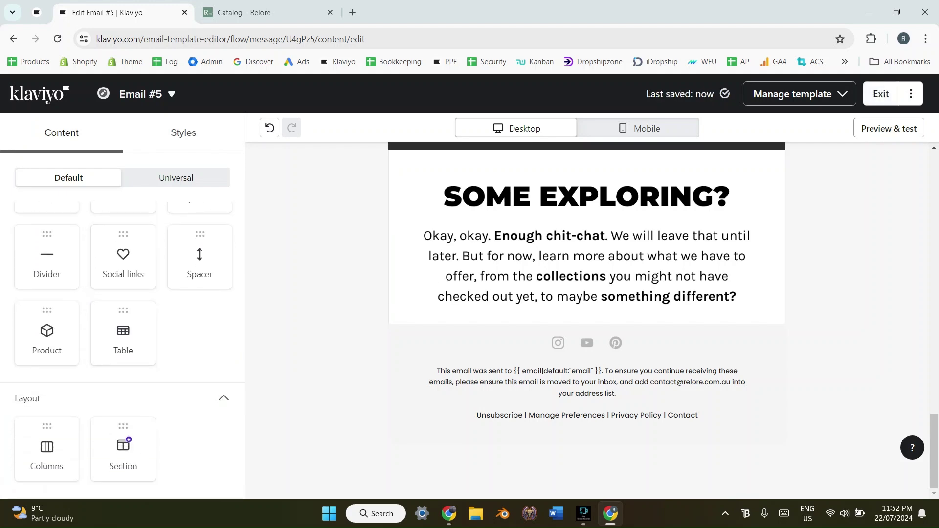
drag(47, 446, 505, 308)
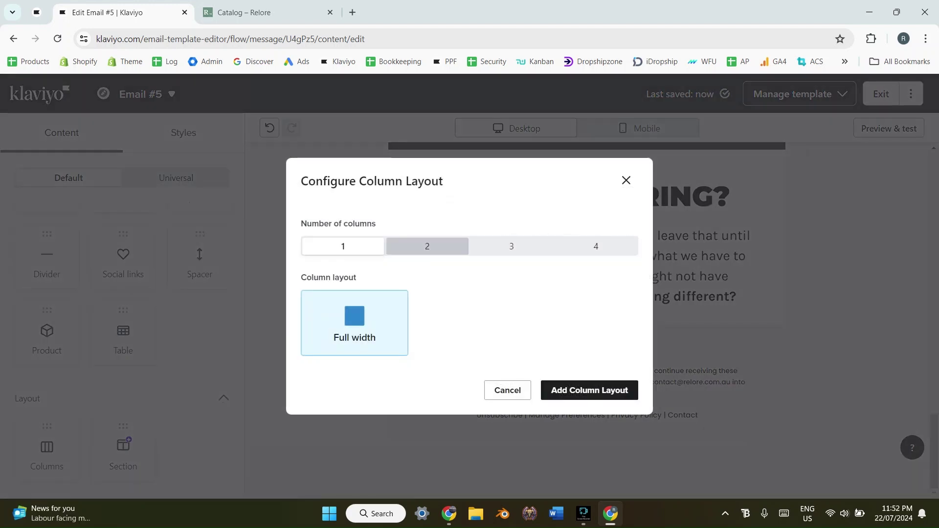
click(427, 246)
click(589, 429)
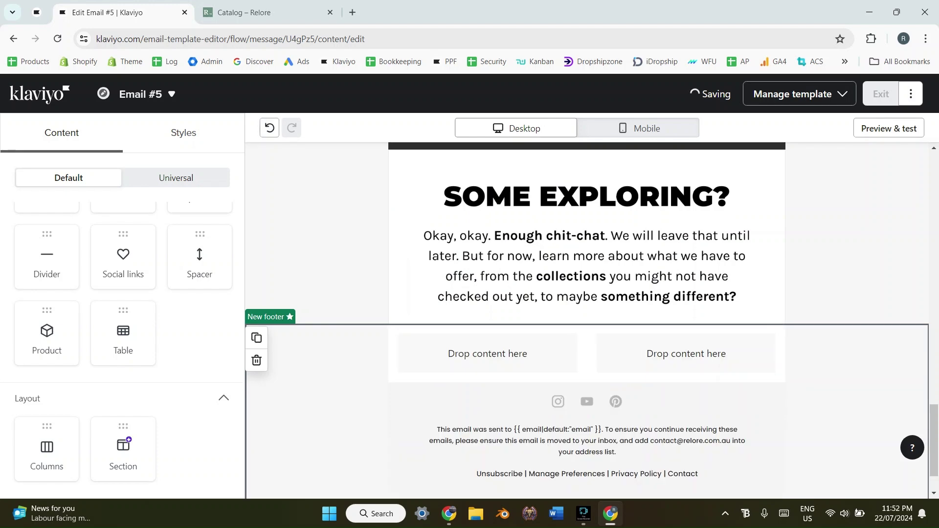
- Switch to Figma, check how the four collection pictures and captions are arranged, and return to Klaviyo
click(449, 514)
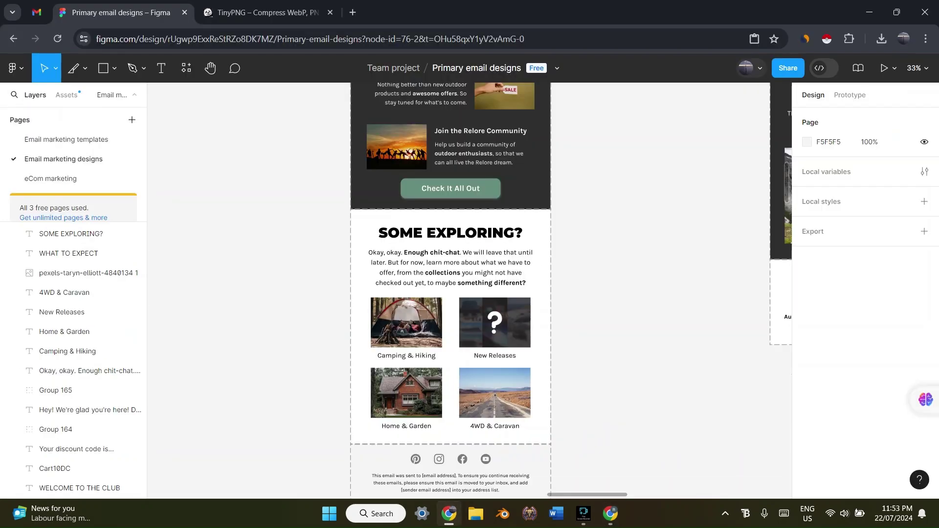
scroll(406, 387, down, 1)
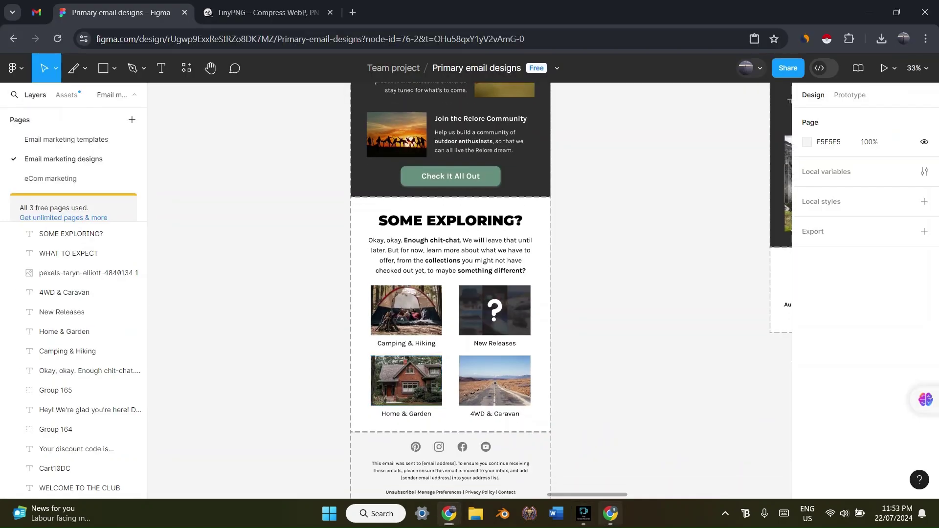
click(610, 513)
- Place an empty image block in each column of the two-column layout below the "Some exploring?" image
scroll(124, 333, up, 3)
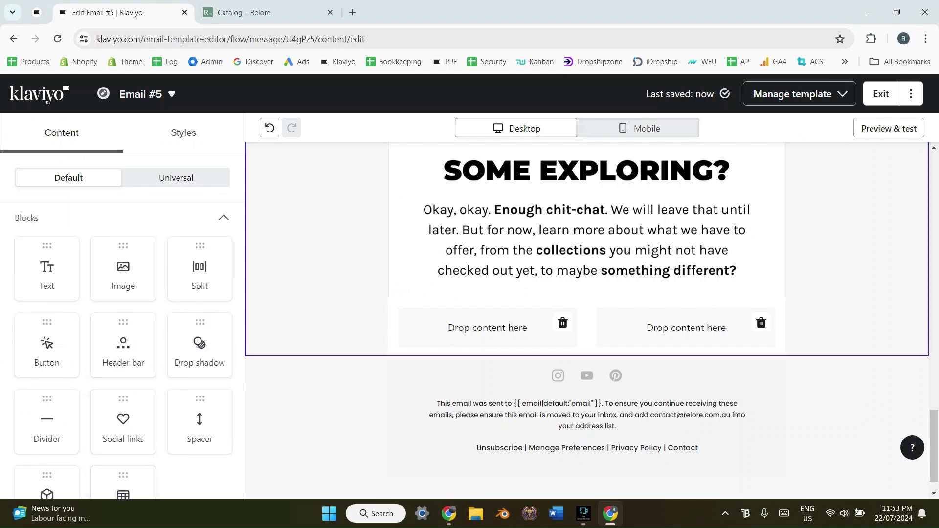
scroll(47, 284, down, 3)
scroll(200, 382, up, 3)
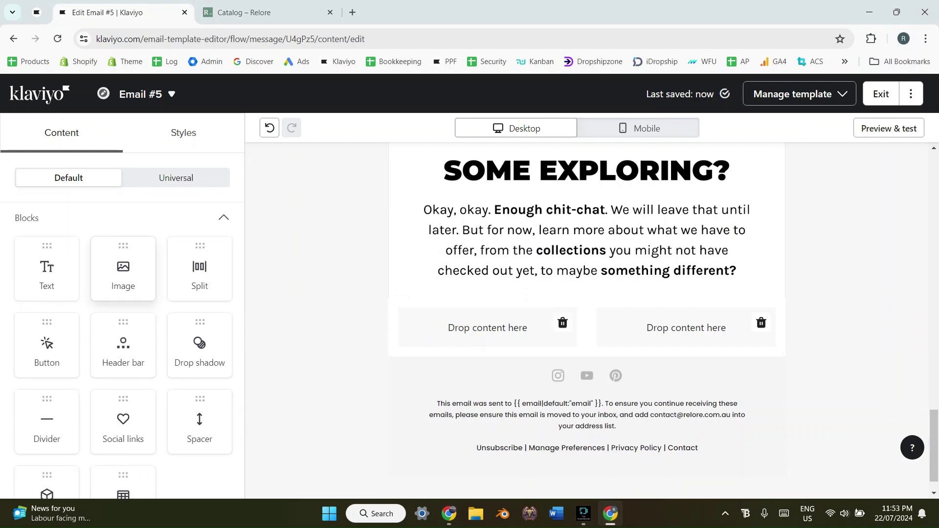
drag(484, 327, 487, 328)
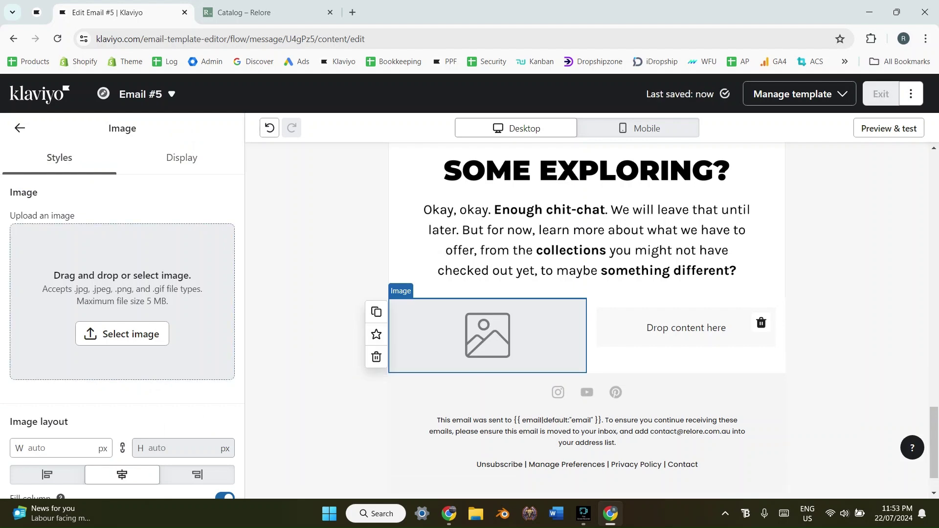
click(20, 128)
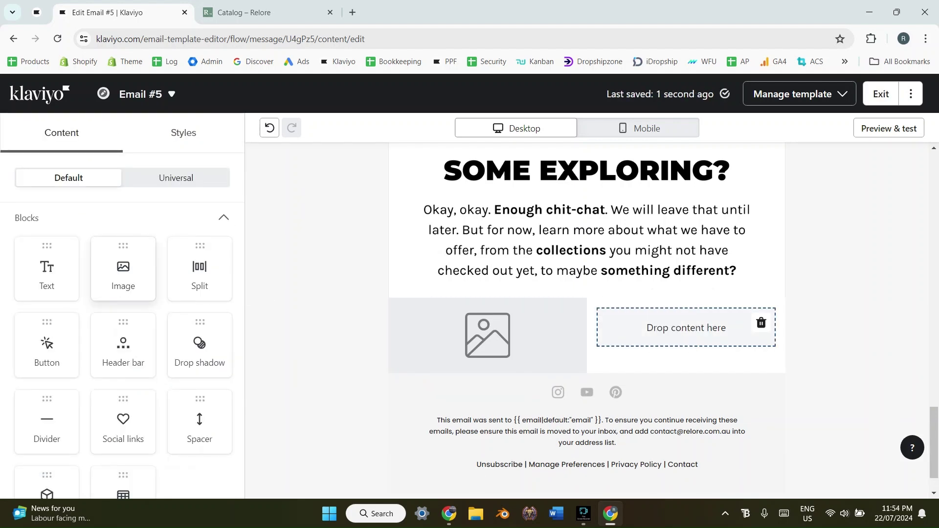
drag(123, 268, 686, 327)
click(20, 127)
- Add a text block beneath the image block in each of the two columns
scroll(123, 342, down, 2)
drag(46, 220, 486, 386)
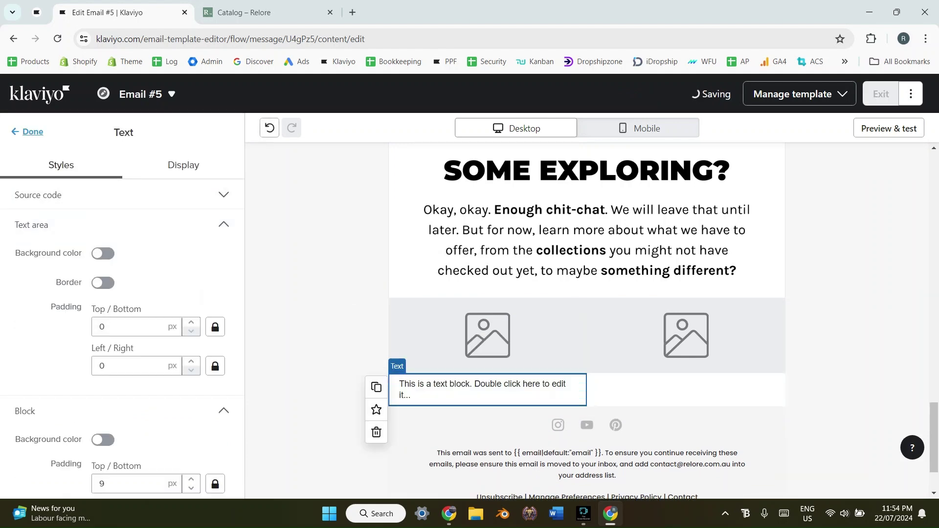
click(30, 132)
drag(46, 269, 684, 389)
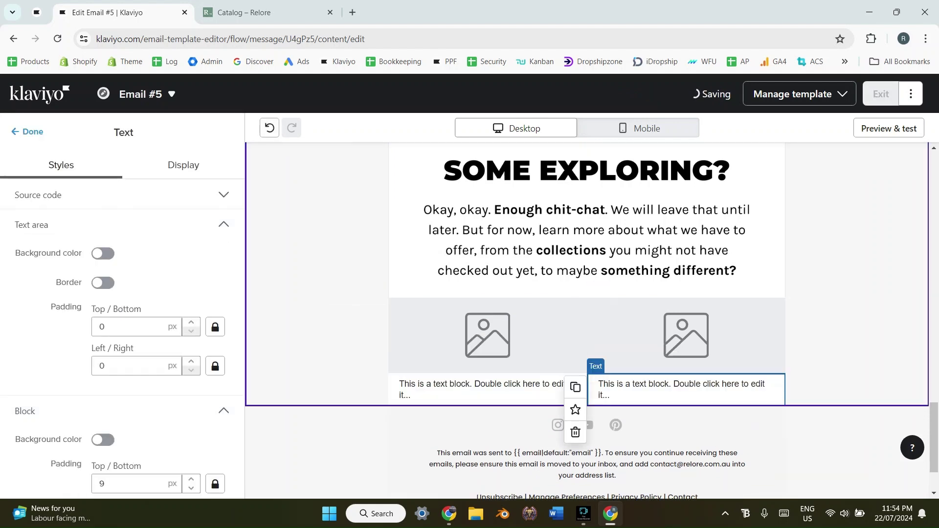
- Add a second empty image block beneath the text block in each of the two columns
click(30, 131)
scroll(123, 273, down, 2)
scroll(123, 273, up, 2)
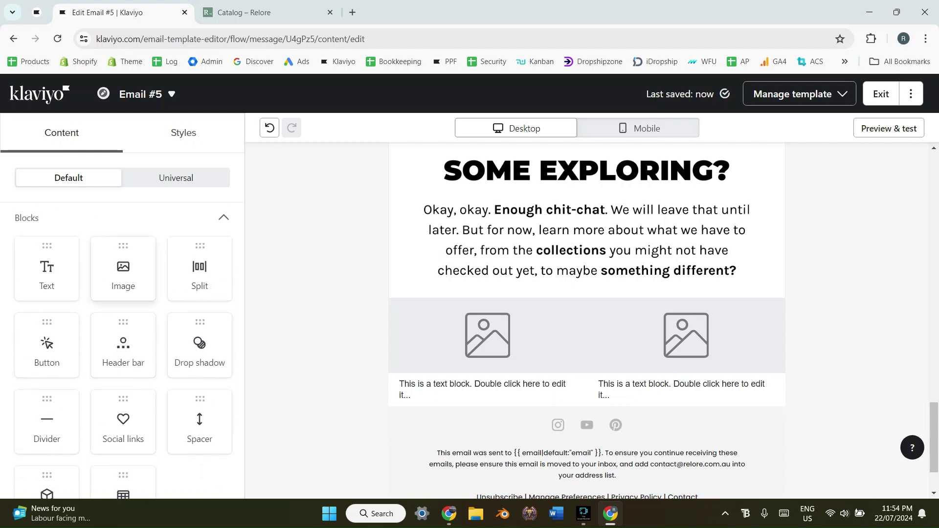
drag(369, 350, 442, 366)
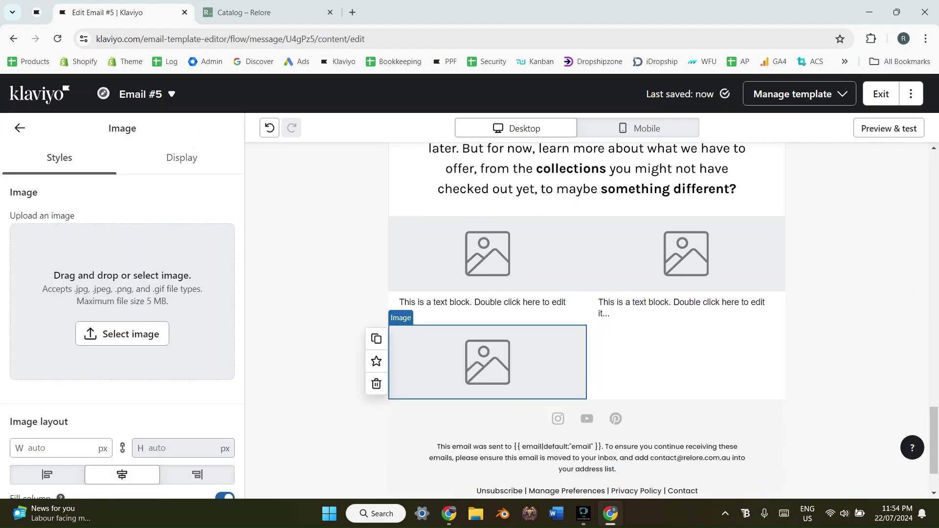
click(20, 128)
drag(626, 313, 631, 357)
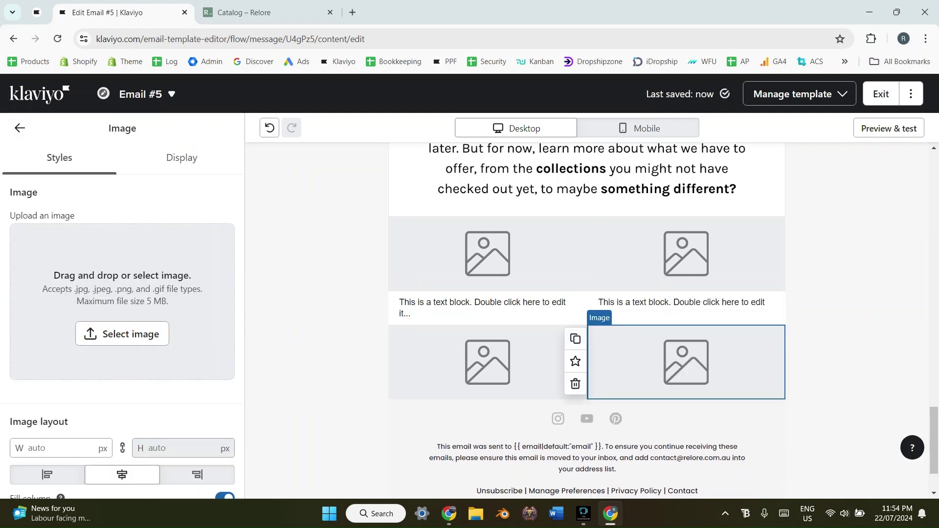
- Add a text block beneath the second image block in each of the two columns
click(19, 127)
drag(46, 273, 489, 411)
click(28, 131)
drag(46, 268, 626, 391)
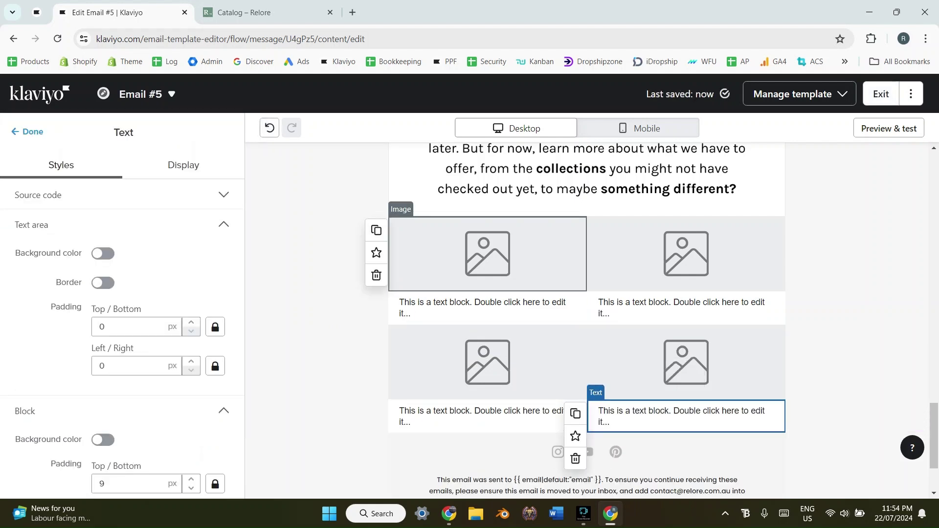
- Select the first empty image block, switch to Figma and examine the collection pictures and captions, and return to Klaviyo
click(487, 254)
click(449, 514)
click(406, 310)
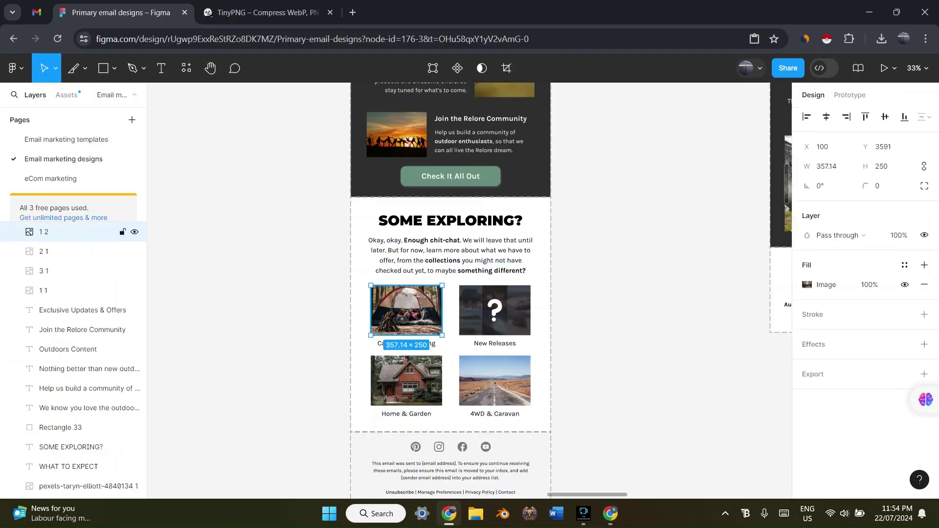
click(495, 310)
click(409, 317)
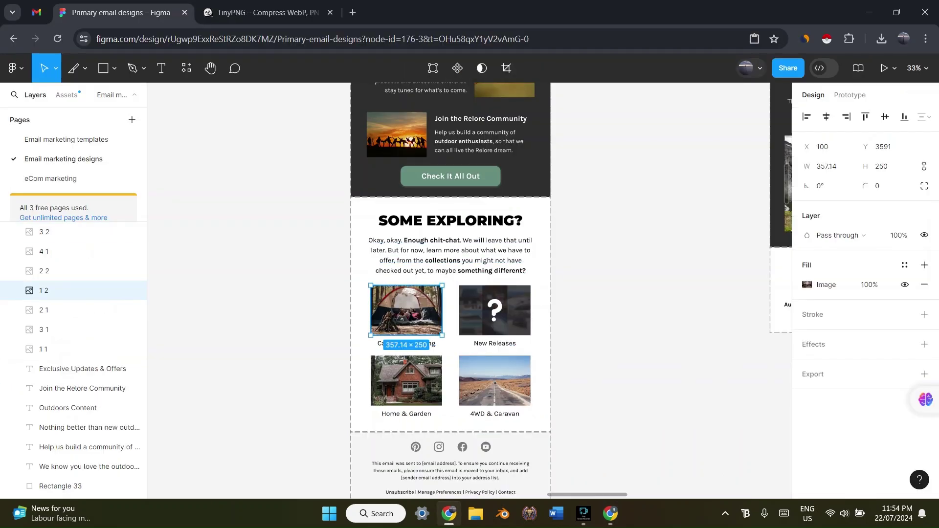
key(alt+Tab)
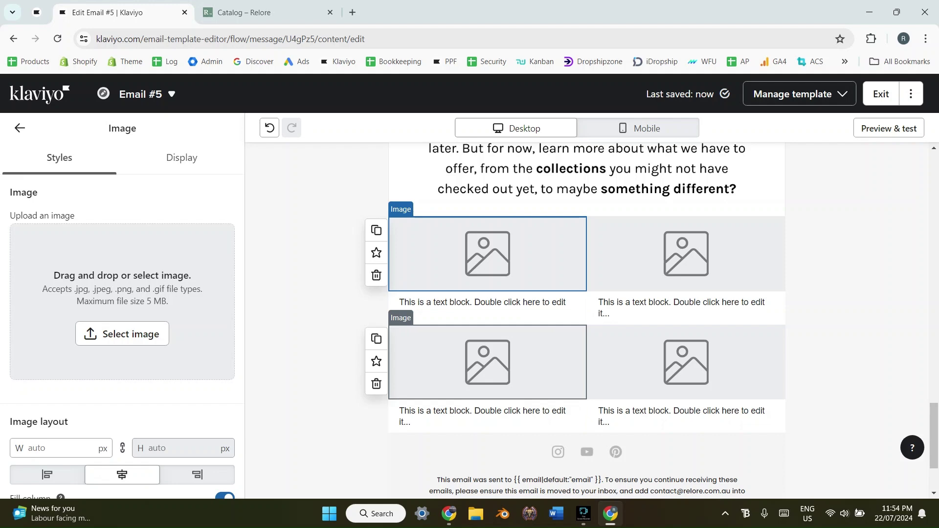
scroll(489, 318, down, 2)
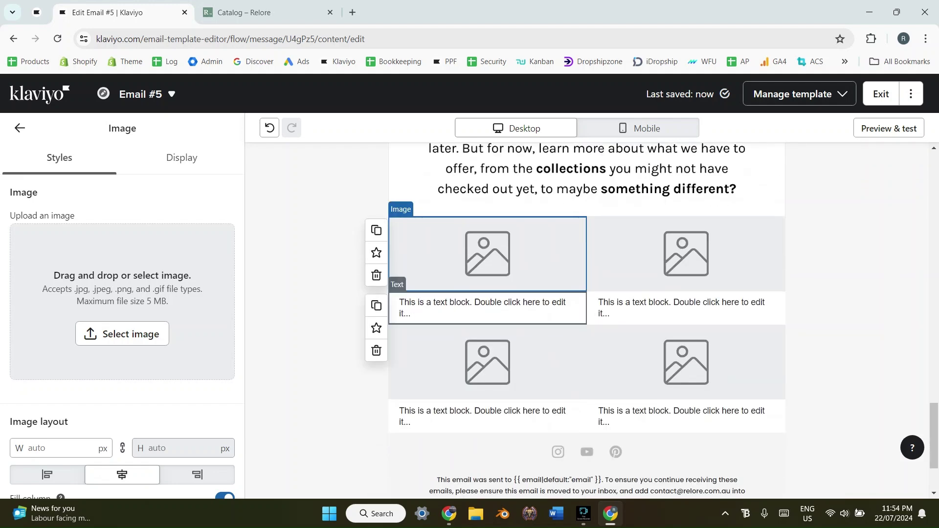
key(alt+Tab)
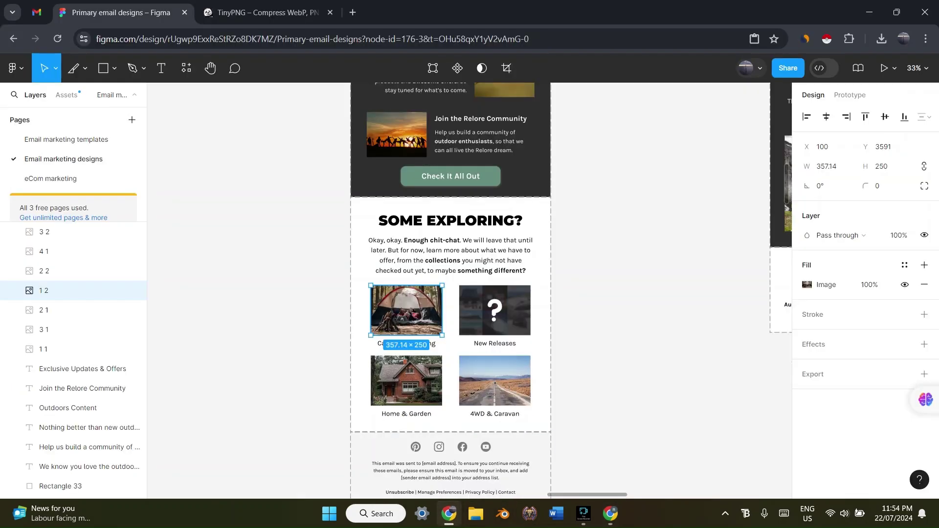
key(Escape)
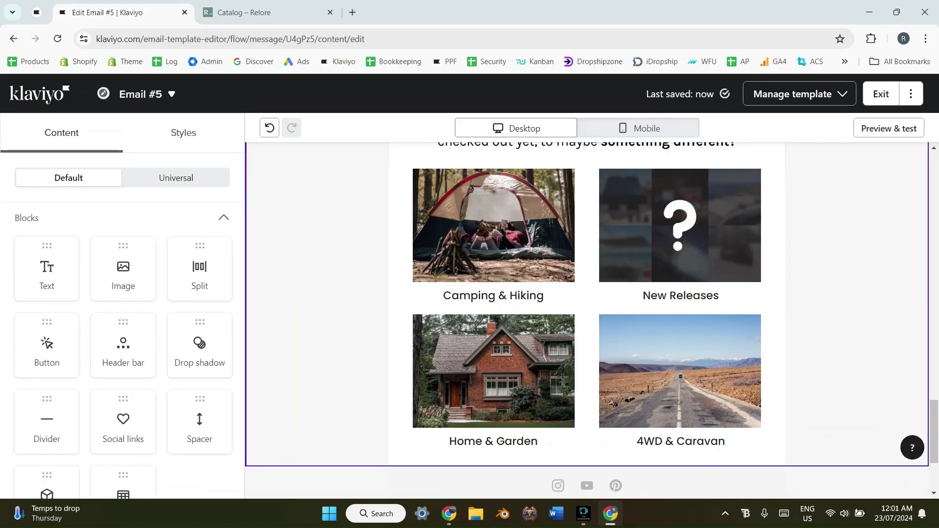
- Check the header in mobile and desktop views, inspect its logo image, and compare it with the saved universal header sections
scroll(586, 318, up, 20)
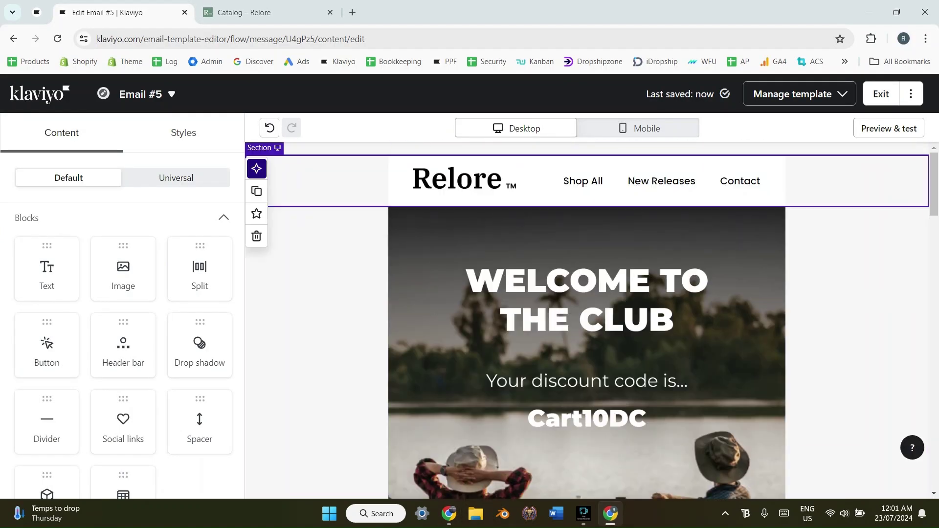
click(638, 128)
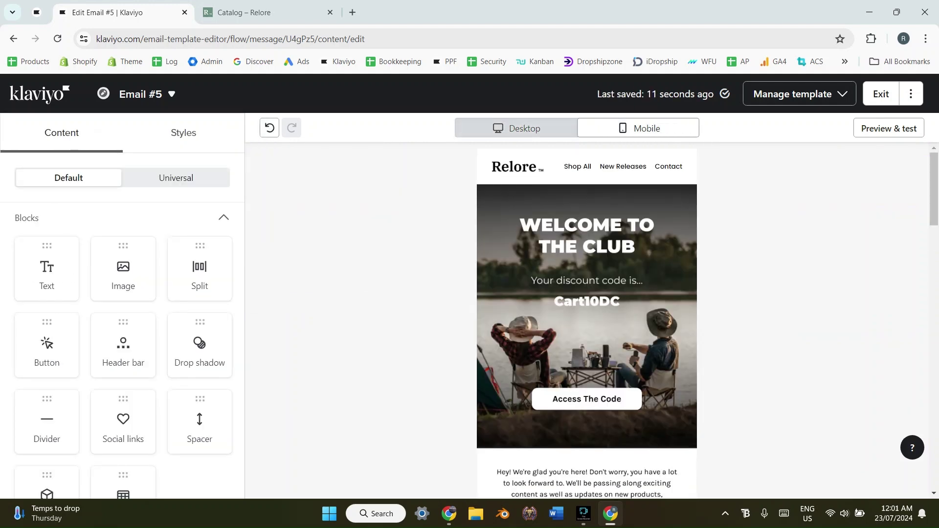
click(514, 167)
click(516, 128)
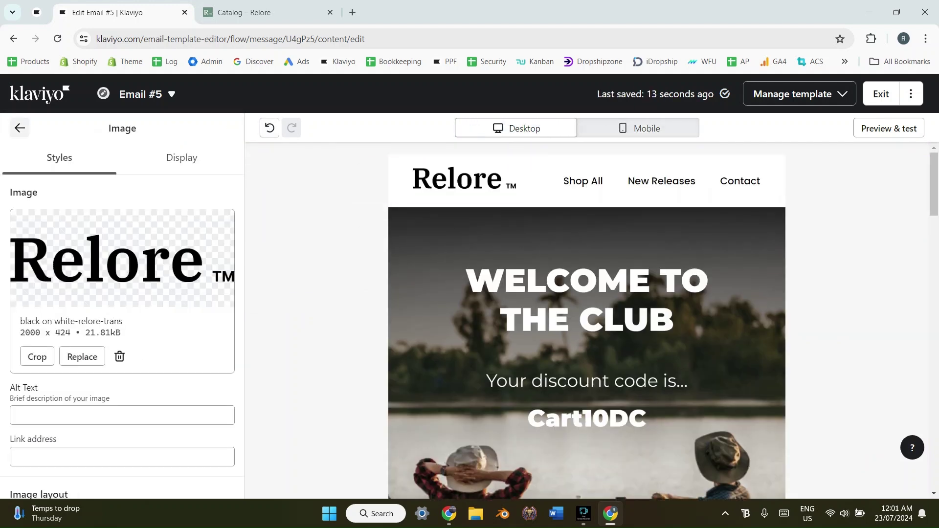
click(20, 128)
click(177, 178)
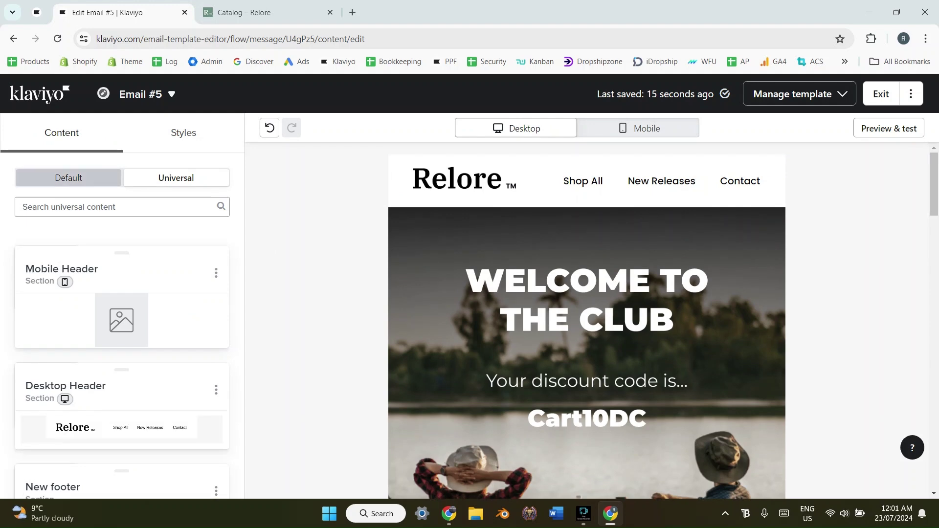
click(68, 178)
- Inspect the footer section beneath the collection grid and find its entry in the saved universal content
scroll(587, 318, down, 4)
scroll(587, 318, down, 15)
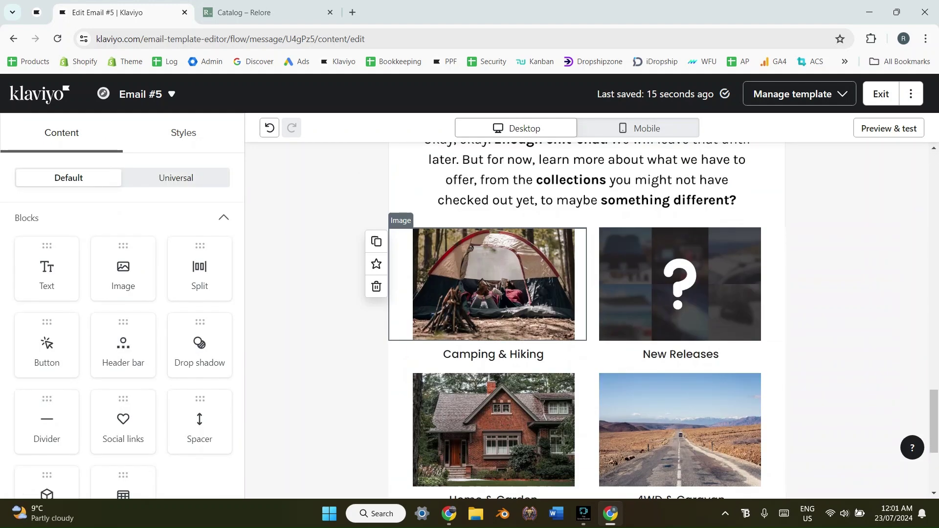
click(587, 384)
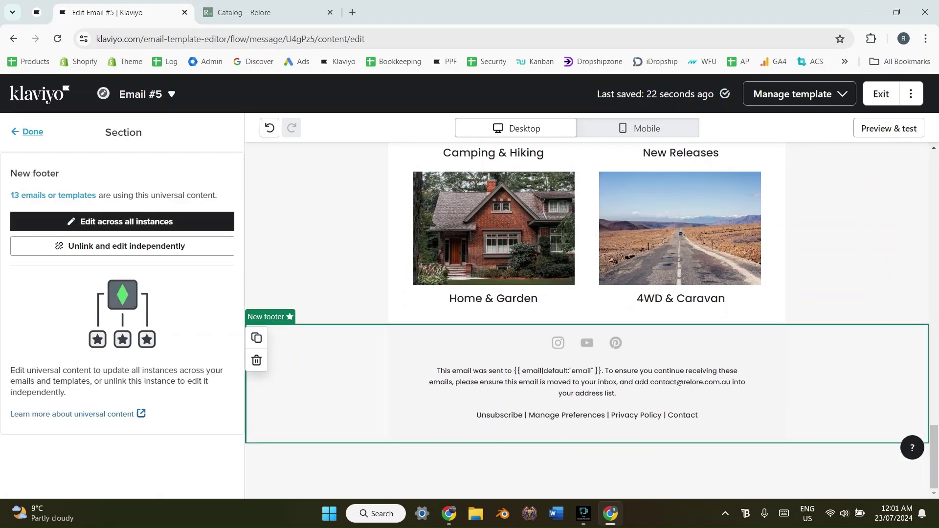
click(32, 132)
click(176, 178)
scroll(171, 343, down, 4)
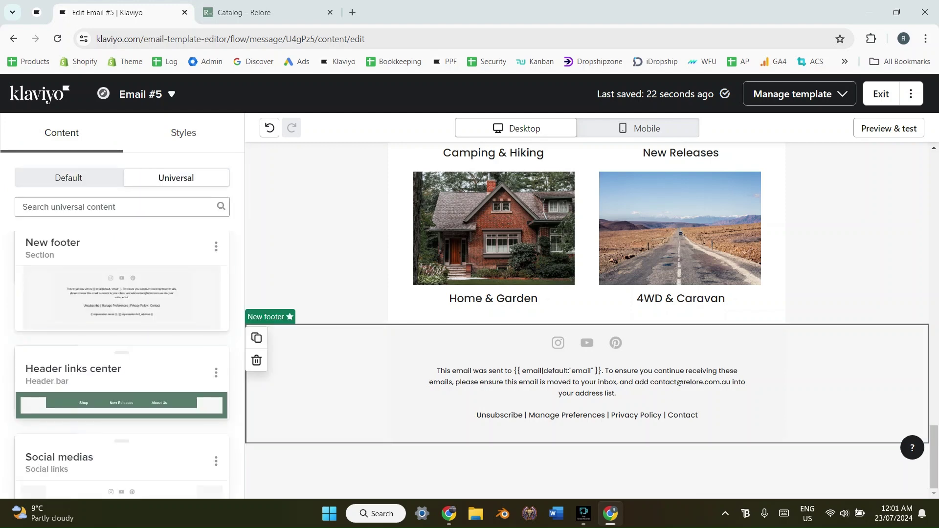
- Review the alt text and link settings of the welcome header, greeting and "Some exploring?" images
scroll(171, 382, up, 5)
scroll(513, 386, up, 10)
scroll(587, 318, up, 12)
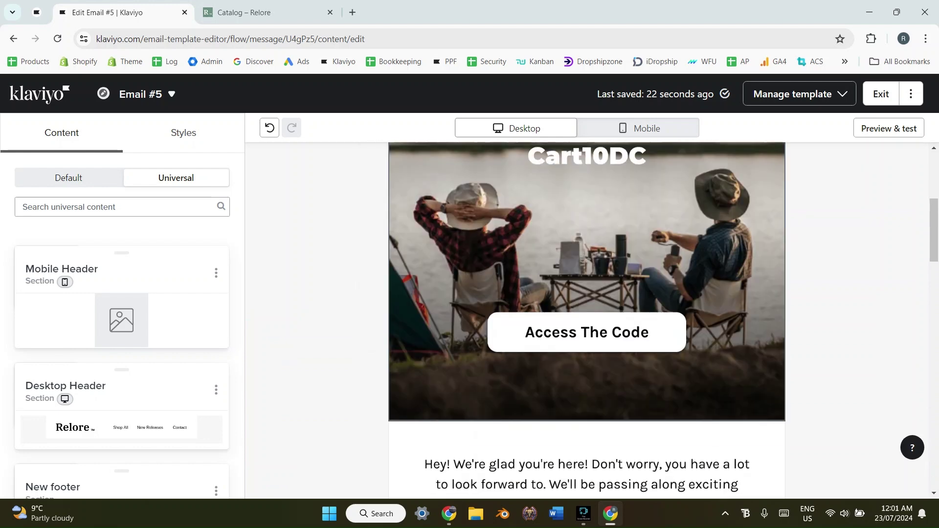
click(586, 293)
scroll(122, 396, down, 2)
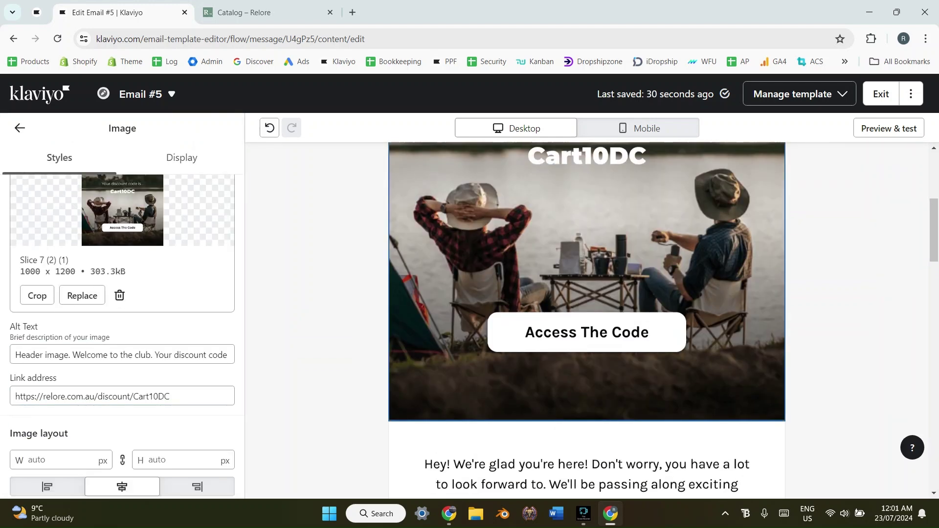
scroll(587, 318, up, 3)
scroll(586, 318, down, 7)
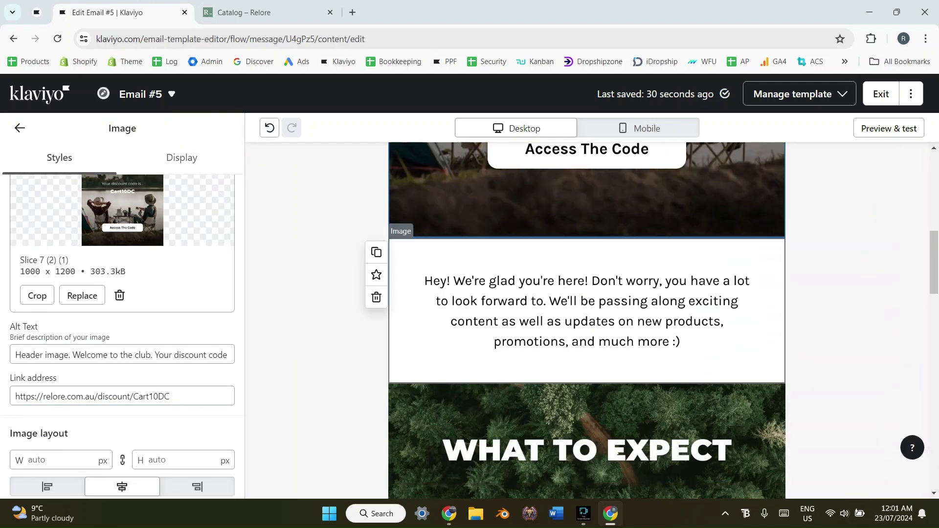
click(675, 312)
scroll(675, 313, down, 14)
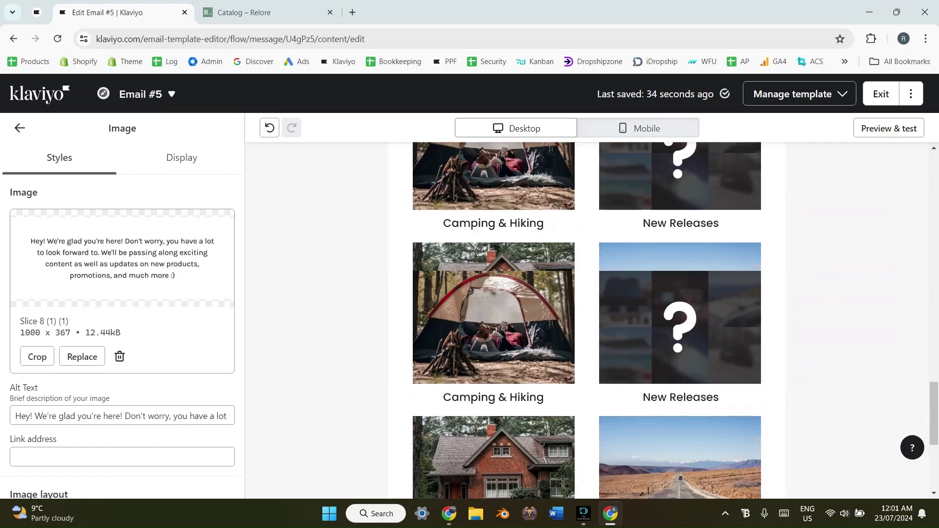
click(645, 224)
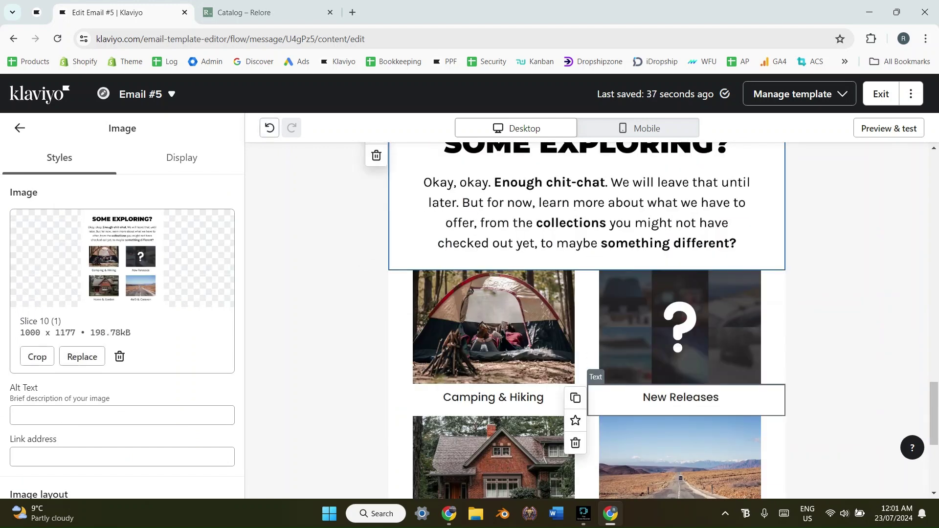
- Inspect the New Releases caption's text block and the style settings of the section containing the collection grid
scroll(680, 338, down, 1)
click(680, 336)
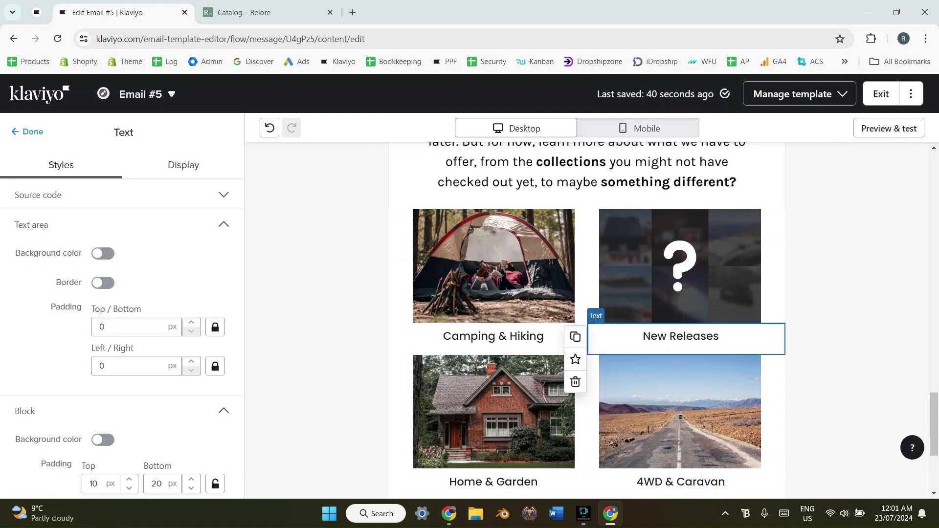
triple_click(680, 337)
click(337, 342)
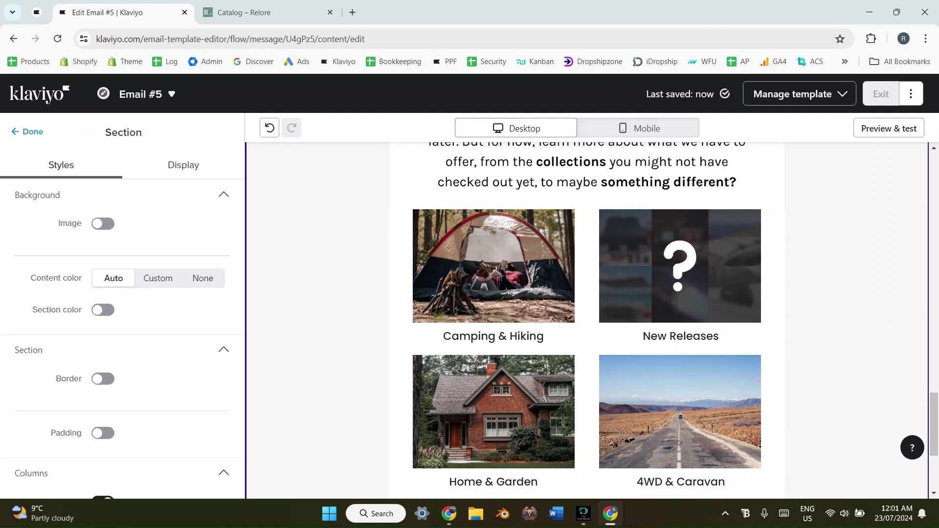
scroll(337, 342, down, 2)
scroll(469, 352, up, 2)
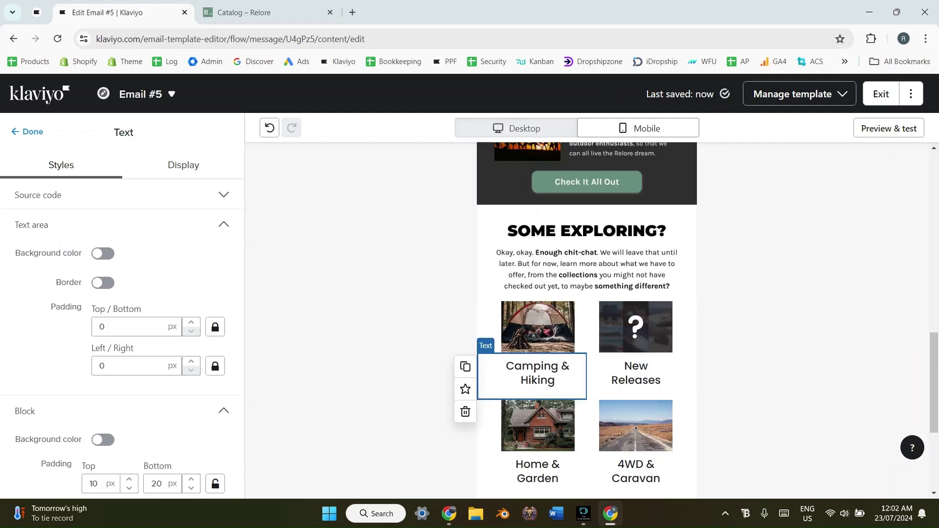
- Set the visibility of the Camping & Hiking, New Releases, Home & Garden and 4WD & Caravan captions to Desktop only
scroll(532, 384, down, 2)
scroll(532, 384, up, 2)
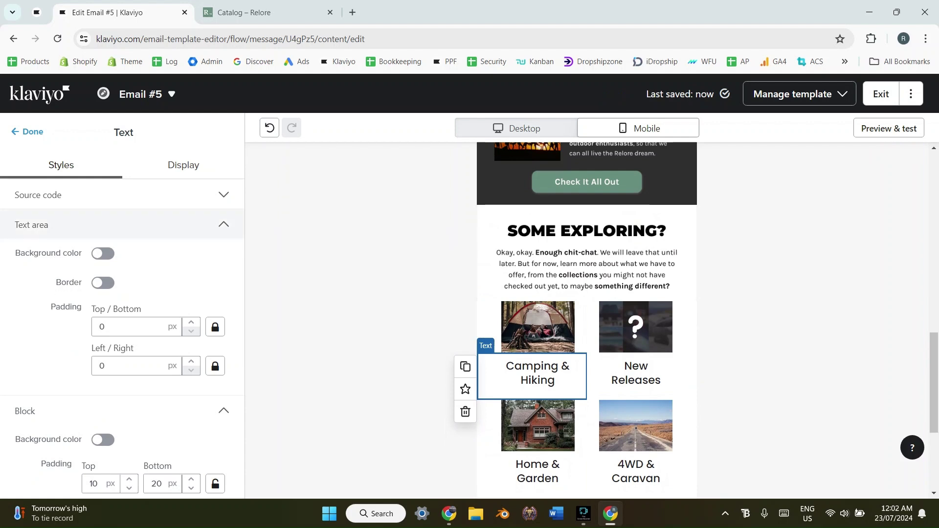
click(184, 164)
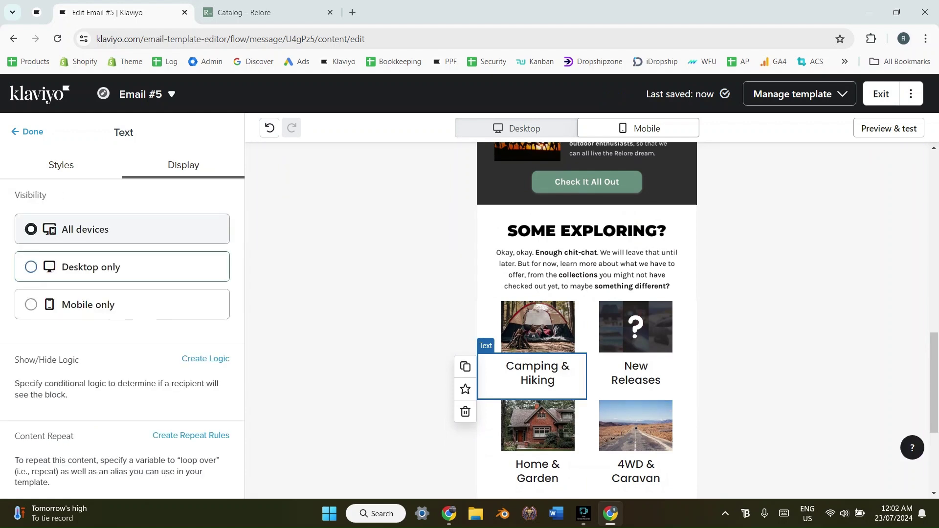
click(122, 267)
click(631, 374)
click(122, 267)
click(537, 424)
click(122, 267)
click(636, 425)
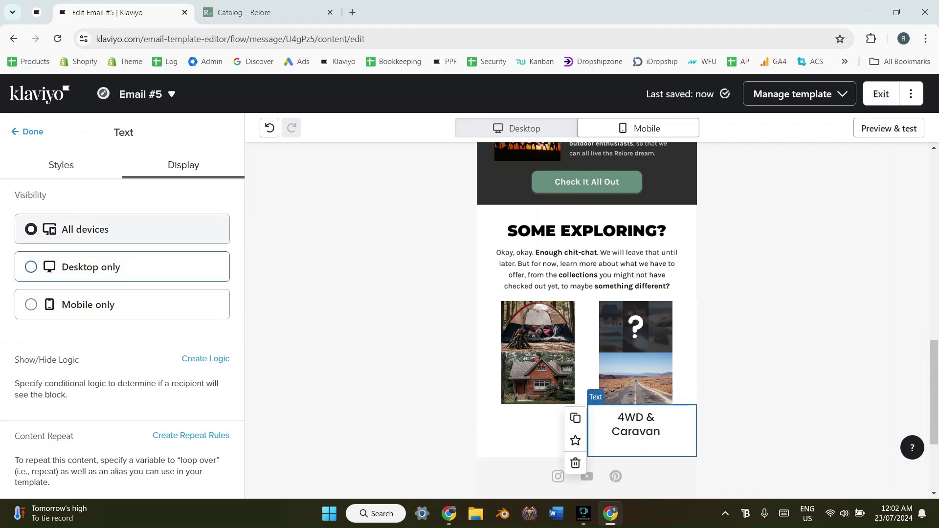
click(122, 267)
- In mobile view, add a new text block beneath each of the four collection pictures
click(28, 132)
drag(47, 269, 538, 362)
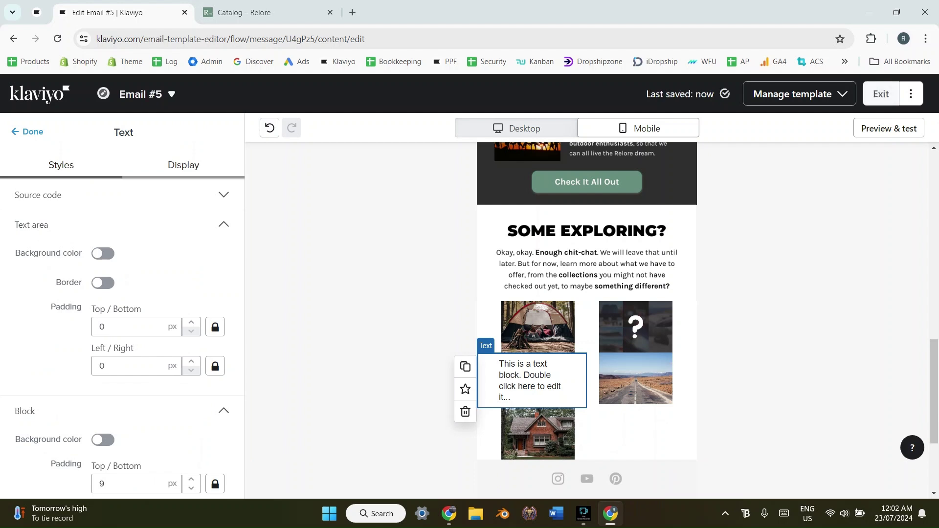
drag(47, 268, 612, 371)
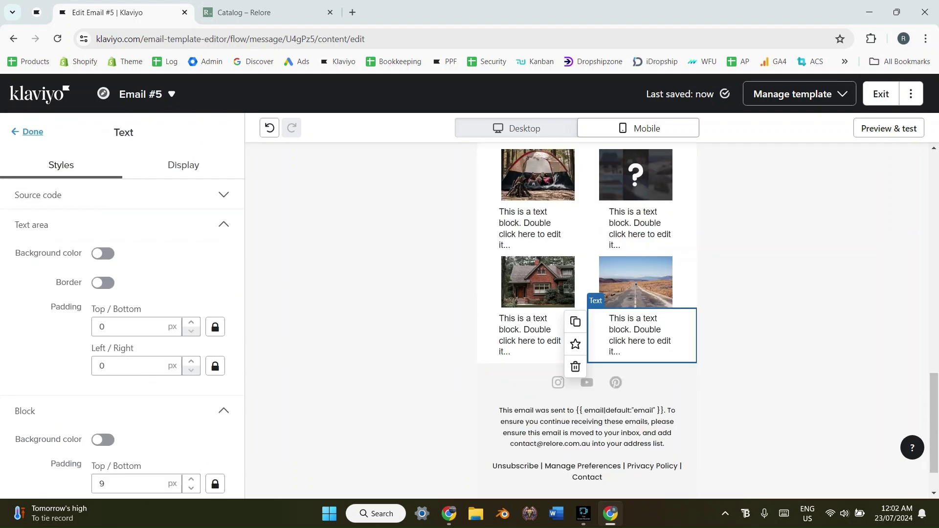
- Set the visibility of the four new text blocks under the collection pictures to Mobile only
click(183, 165)
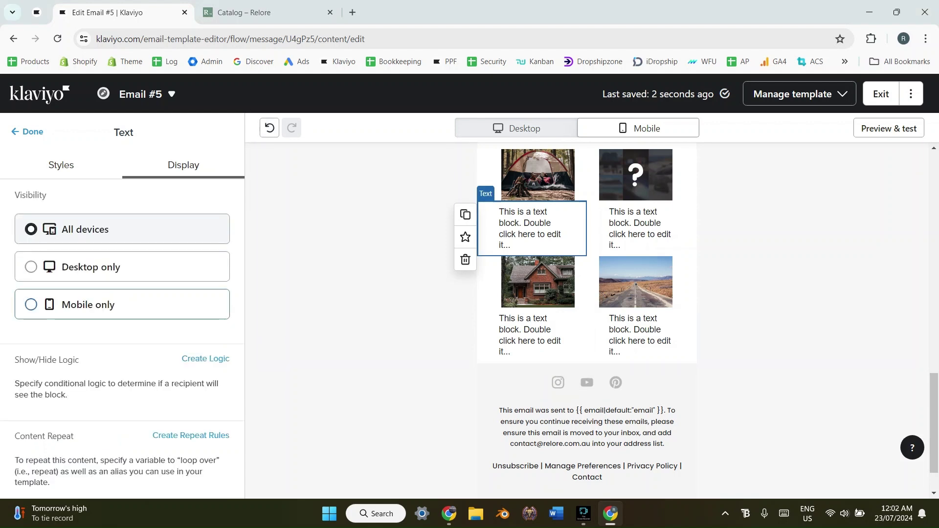
click(122, 304)
click(640, 228)
click(122, 304)
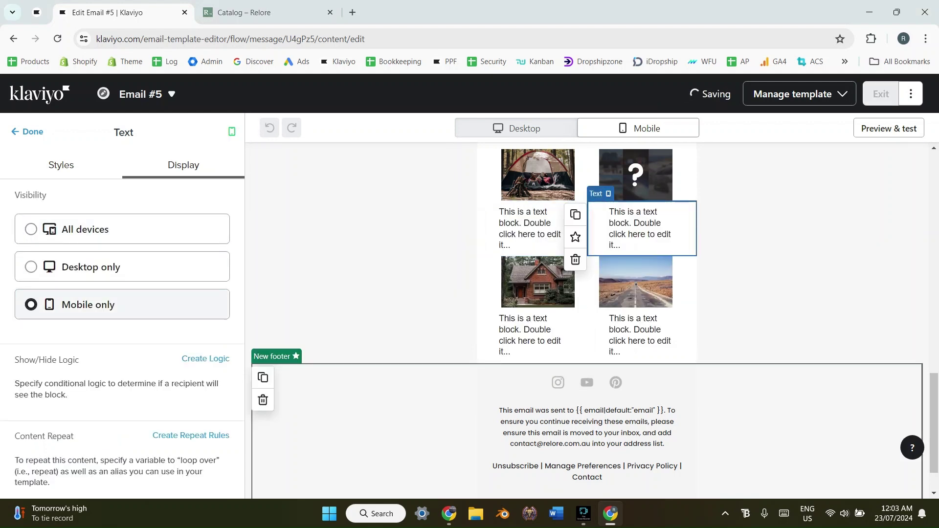
click(531, 336)
click(88, 304)
click(640, 335)
click(88, 304)
- Review the collection captions in mobile view and the email down to its footer in desktop view
scroll(531, 338, up, 2)
scroll(530, 338, down, 1)
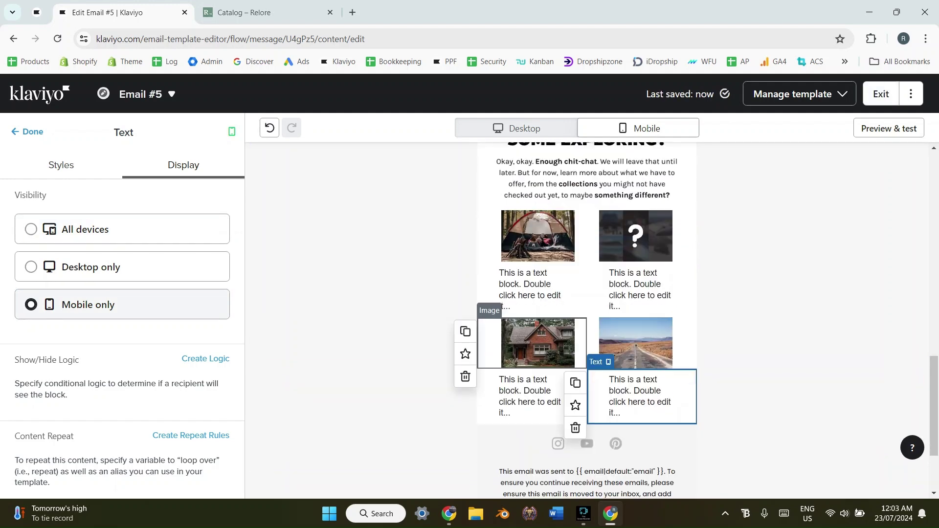
scroll(685, 342, down, 20)
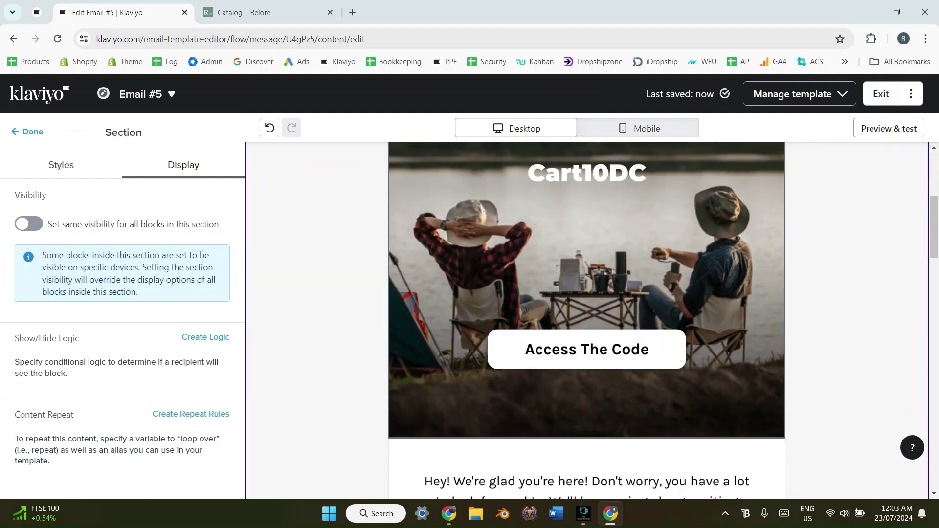
scroll(587, 318, up, 15)
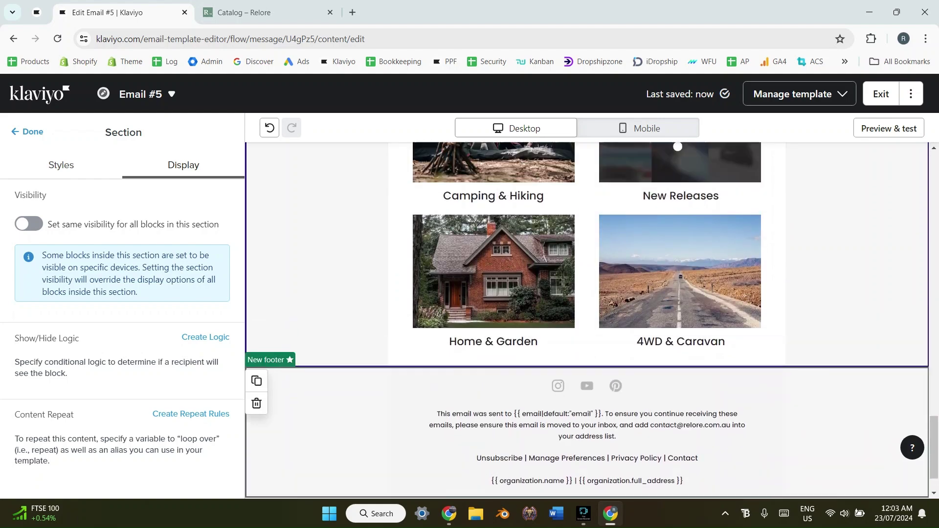
- Switch from the Klaviyo email to the Figma welcome email design and the TinyPNG list of compressed slices to review both
scroll(587, 318, up, 5)
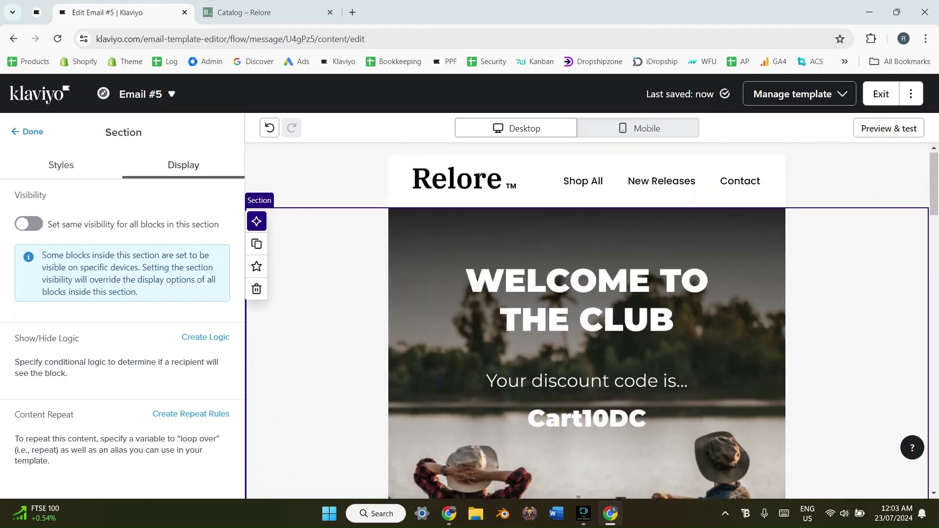
click(449, 513)
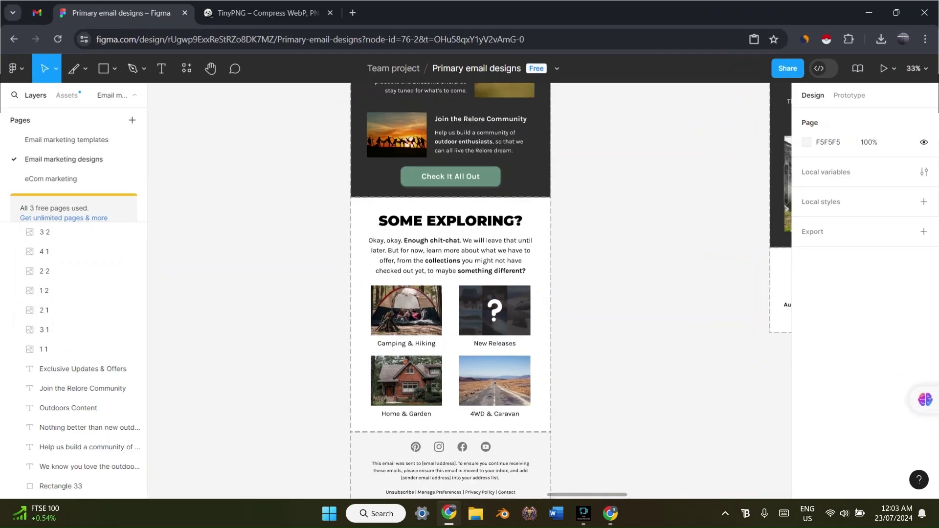
scroll(470, 293, right, 5)
scroll(469, 294, left, 3)
scroll(391, 293, up, 3)
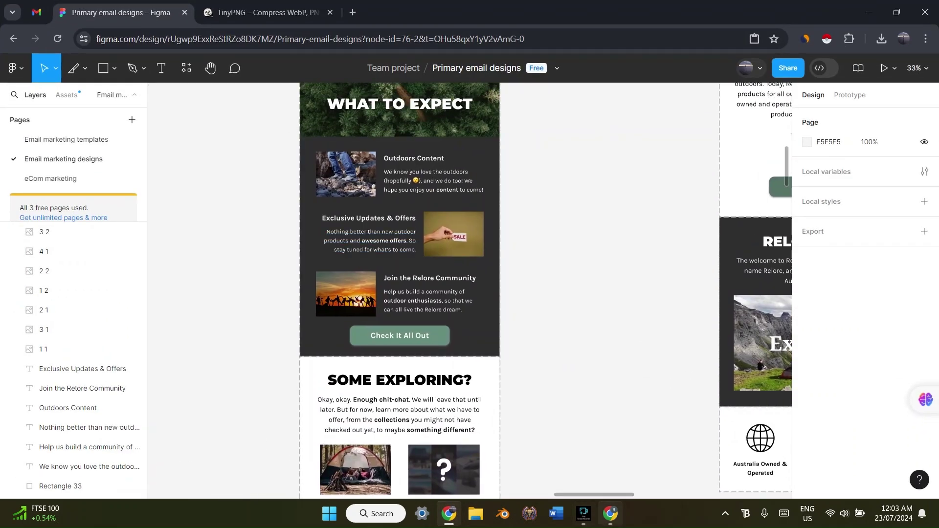
click(610, 514)
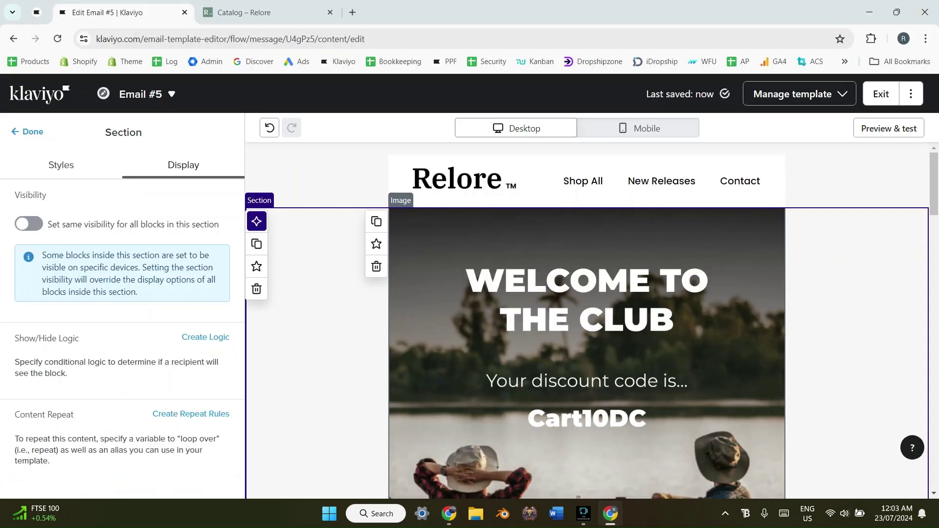
click(449, 514)
click(268, 13)
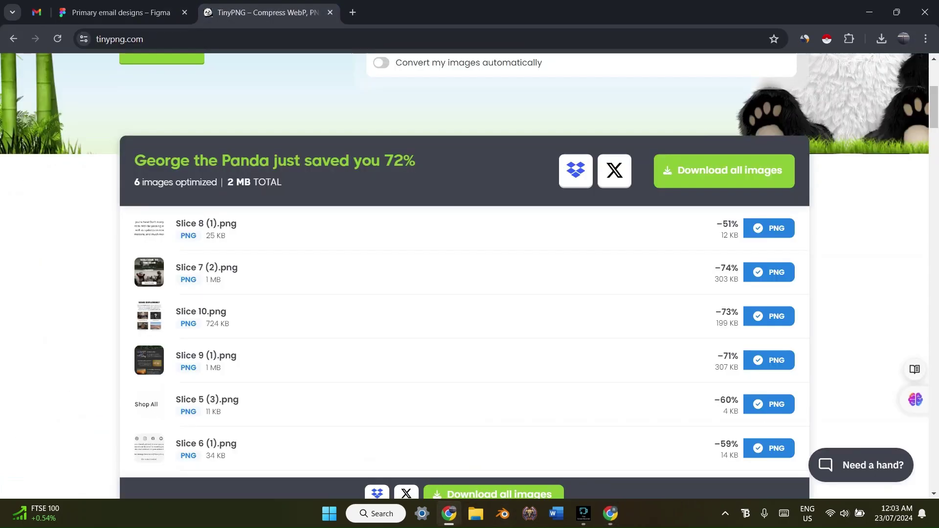
scroll(464, 276, up, 5)
scroll(470, 274, down, 5)
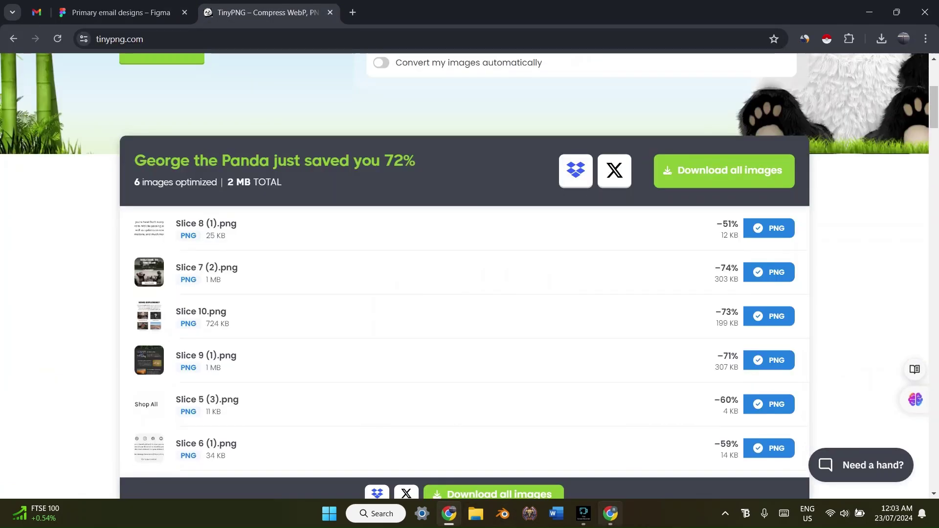
- Return to Klaviyo and review the desktop email from the header to the Some Exploring section, checking it against the Figma design
key(alt+Tab)
scroll(586, 318, down, 5)
scroll(587, 318, down, 15)
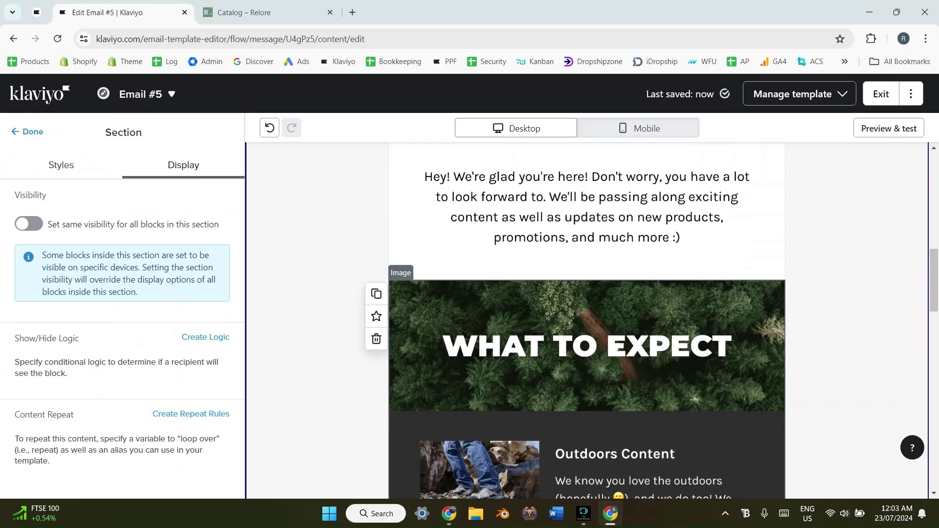
scroll(636, 343, down, 5)
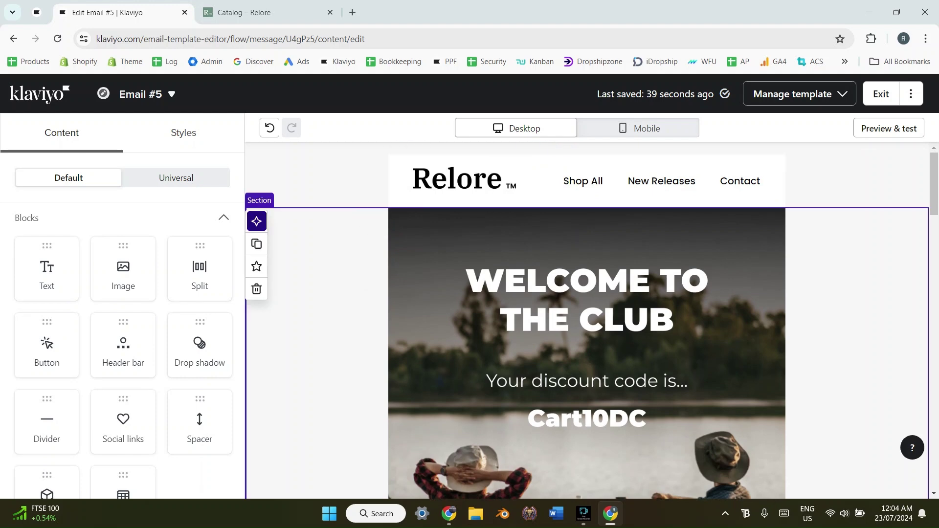
click(449, 513)
click(120, 12)
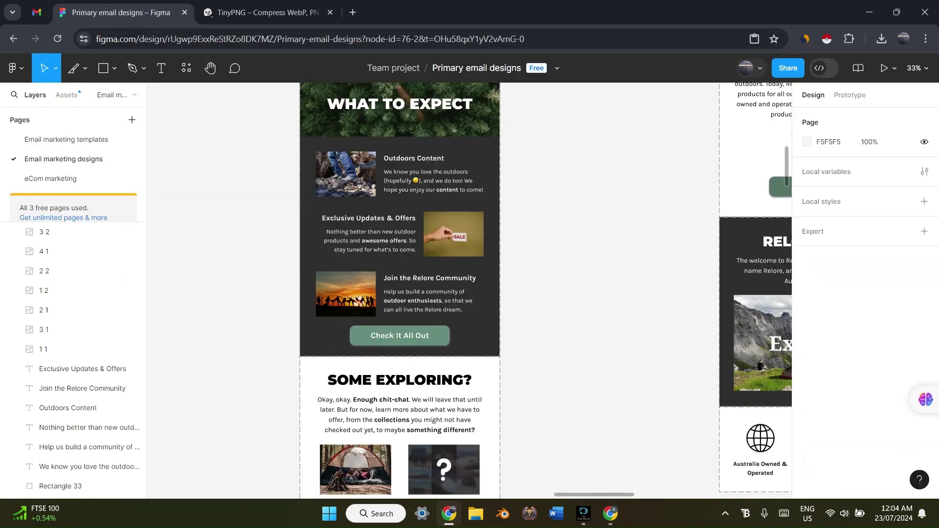
key(alt+Tab)
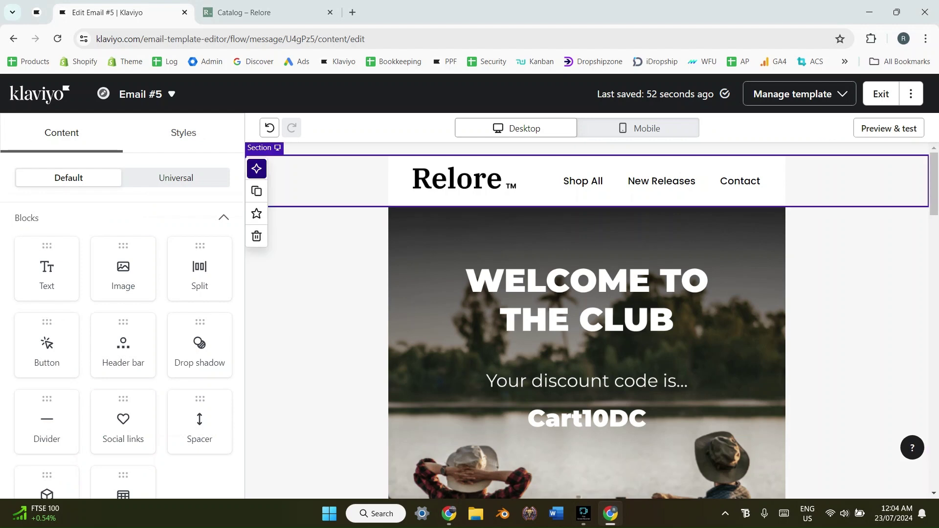
scroll(587, 318, down, 15)
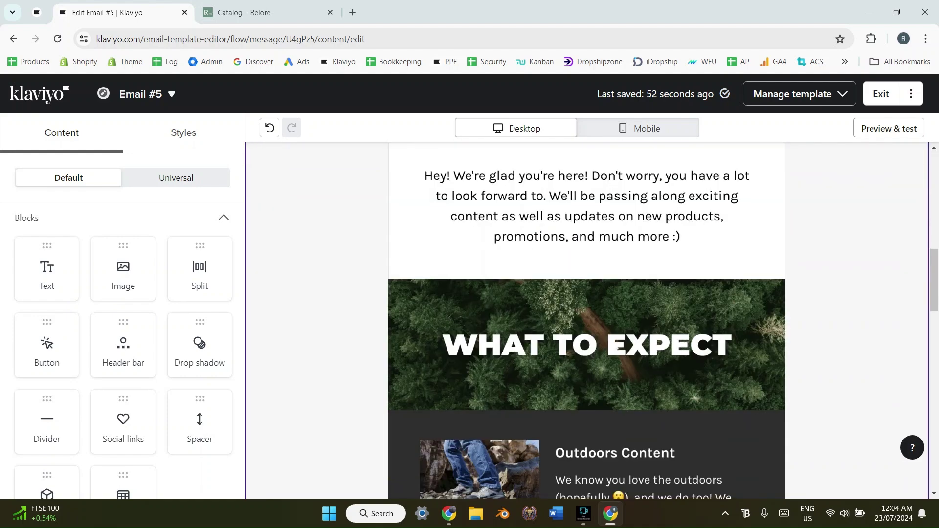
scroll(587, 317, down, 5)
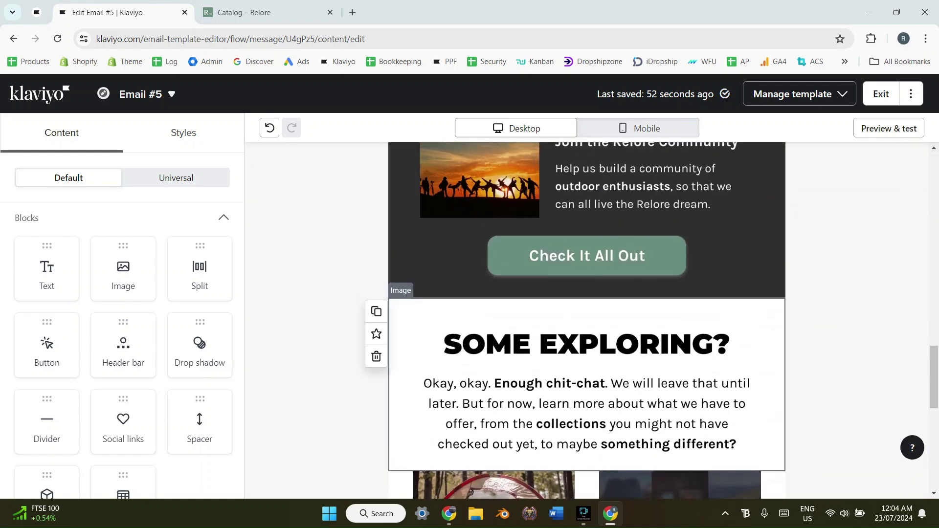